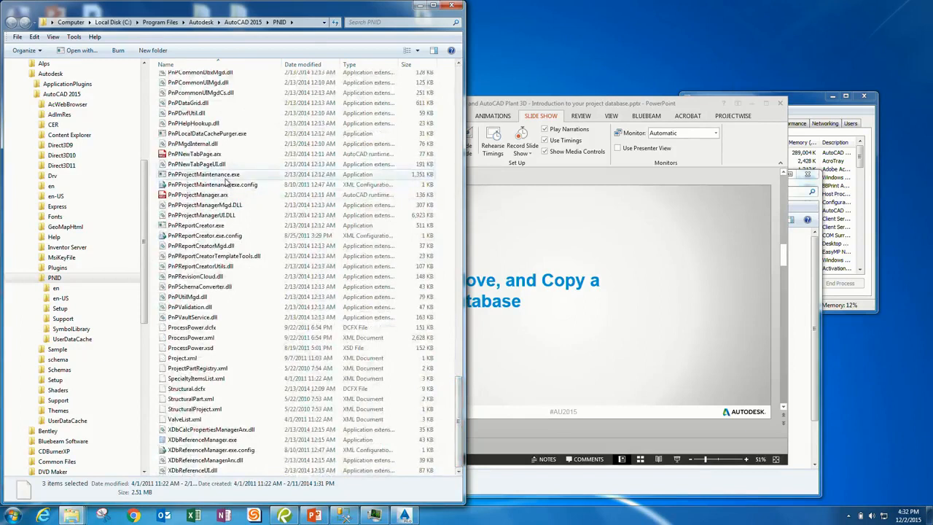
# Launch PnPProjectMaintenance.exe from the PNID folder, minimize the folder window and move the utility clear of the desktop shortcuts
pyautogui.doubleClick(224, 179)
pyautogui.moveTo(228, 119); pyautogui.dragTo(309, 31)
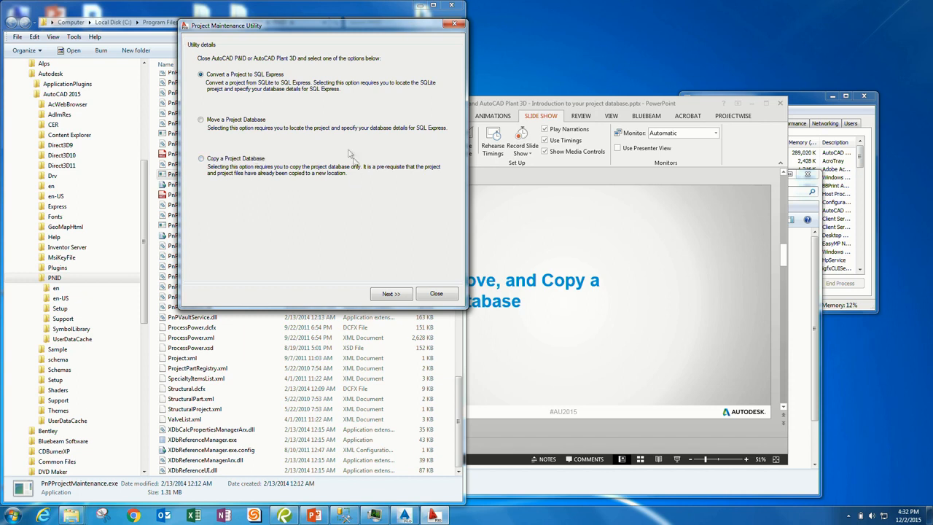
pyautogui.click(424, 9)
pyautogui.moveTo(331, 28); pyautogui.dragTo(619, 24)
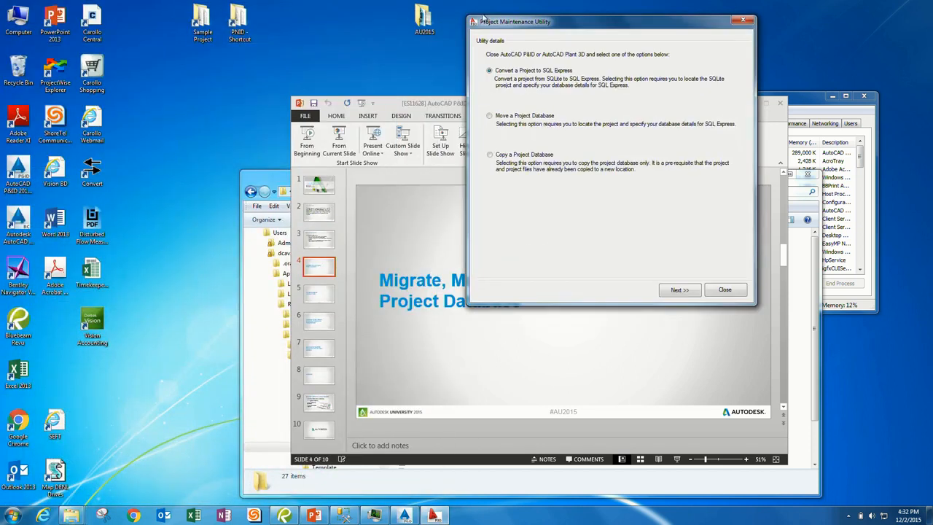
# Copy the SampleProjects folder from the Sample Project shortcut's location to the desktop
pyautogui.doubleClick(202, 22)
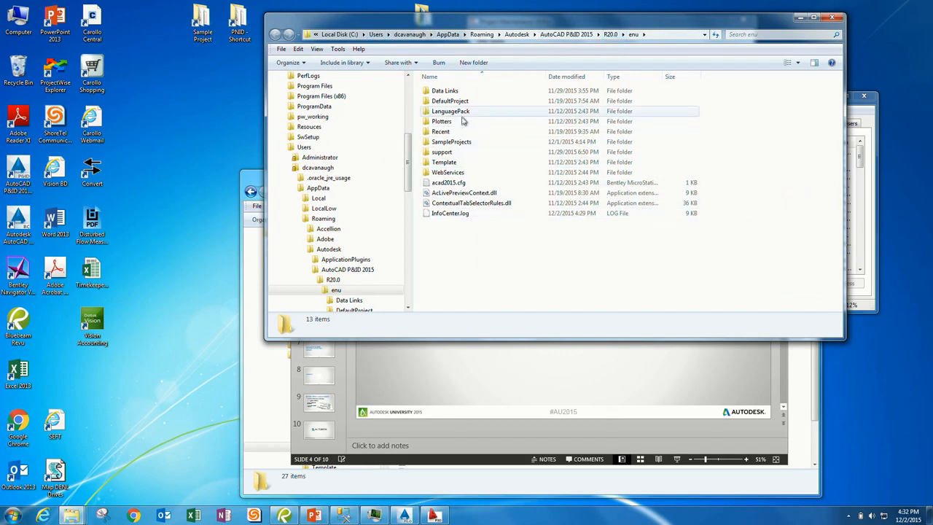
pyautogui.click(467, 143)
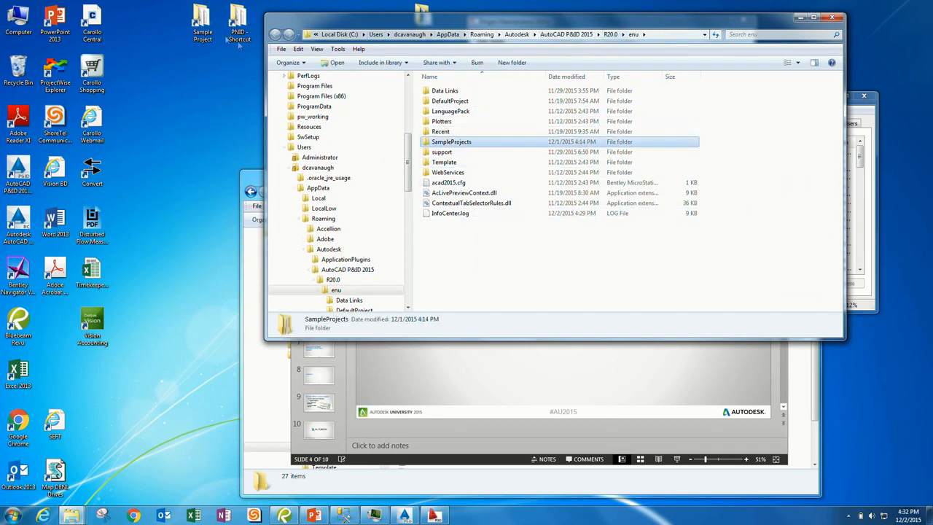
pyautogui.click(188, 70)
pyautogui.hotkey('ctrl', 'v')
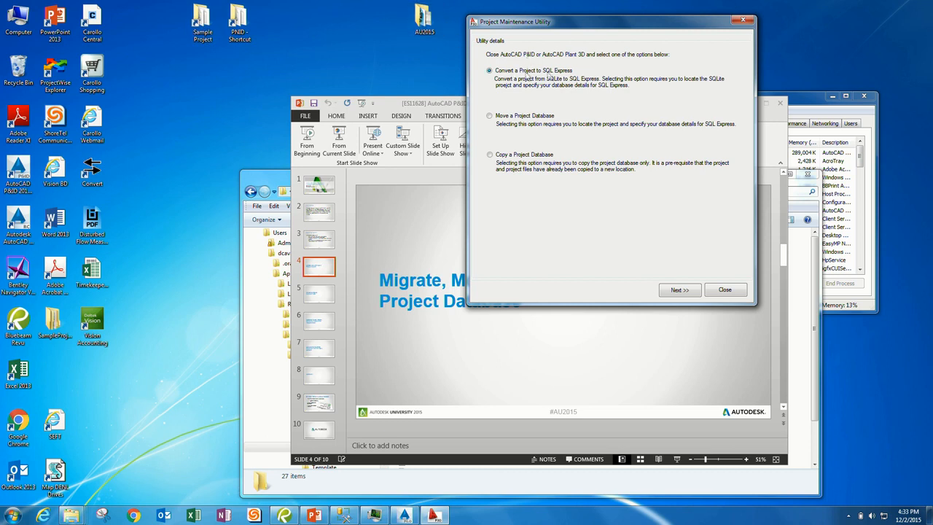
# Start converting a project to SQL Express and select Project.xml from the desktop copy's SampleProjects\SampleProject folder
pyautogui.click(679, 290)
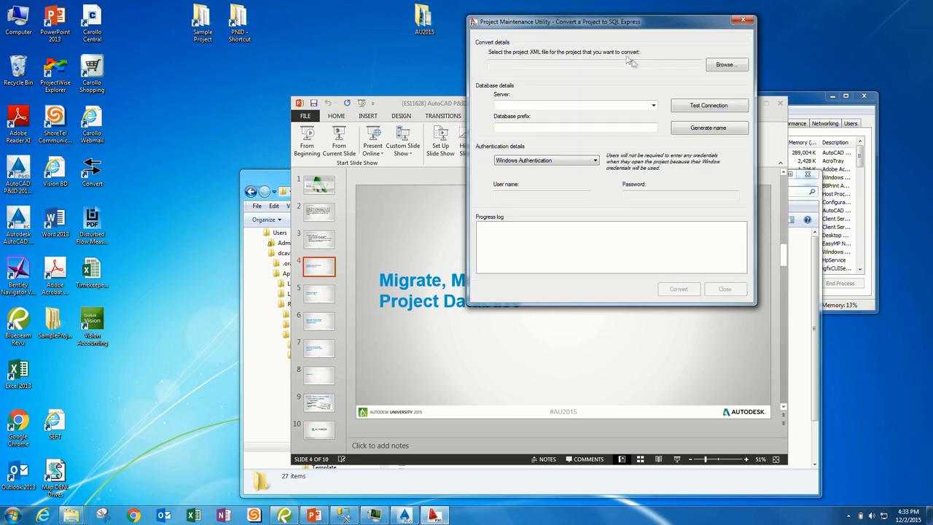
pyautogui.click(724, 66)
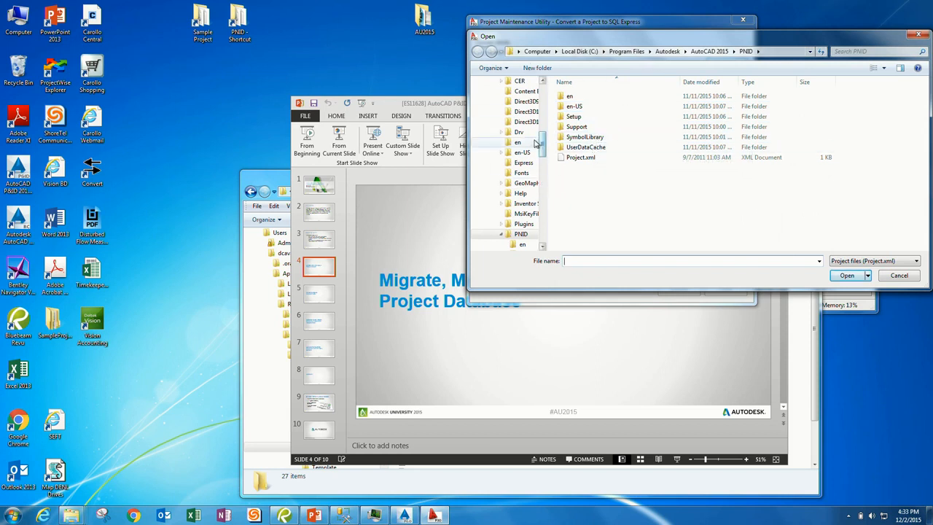
pyautogui.moveTo(537, 143); pyautogui.dragTo(540, 92)
pyautogui.click(510, 96)
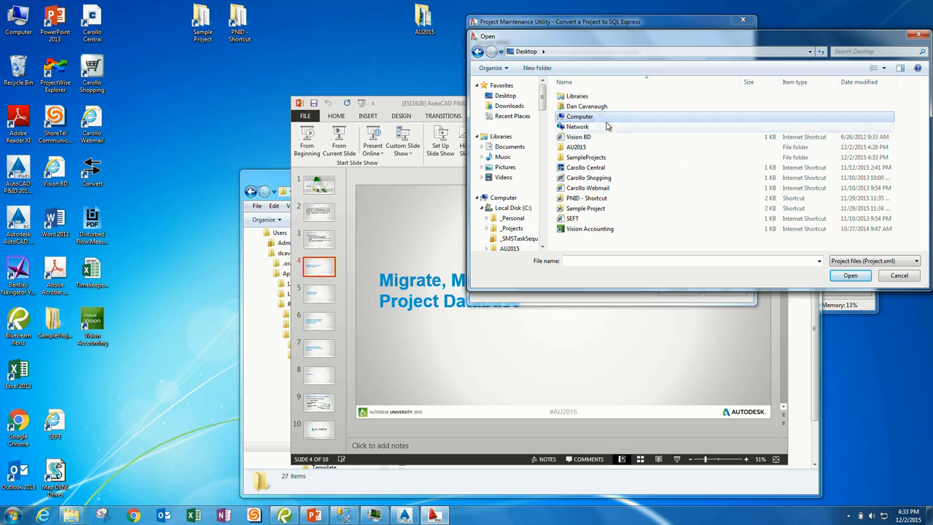
pyautogui.click(595, 209)
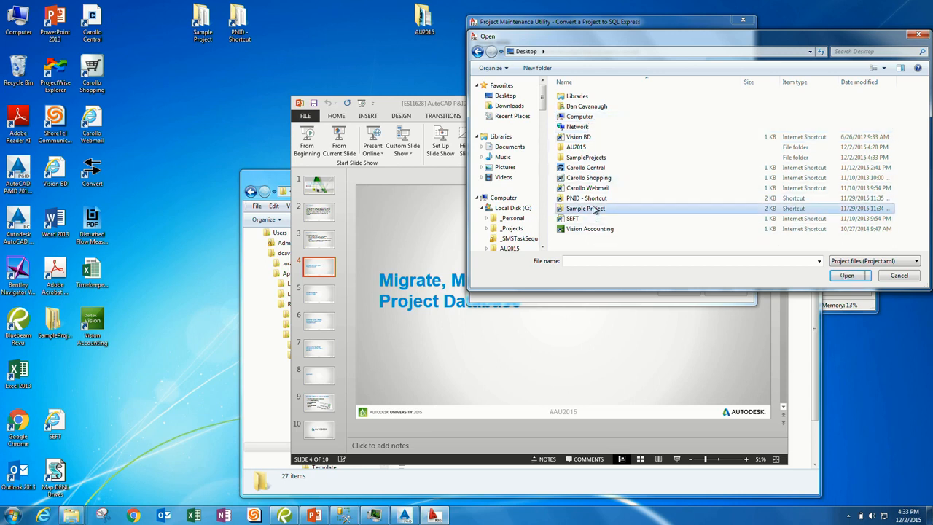
pyautogui.doubleClick(595, 209)
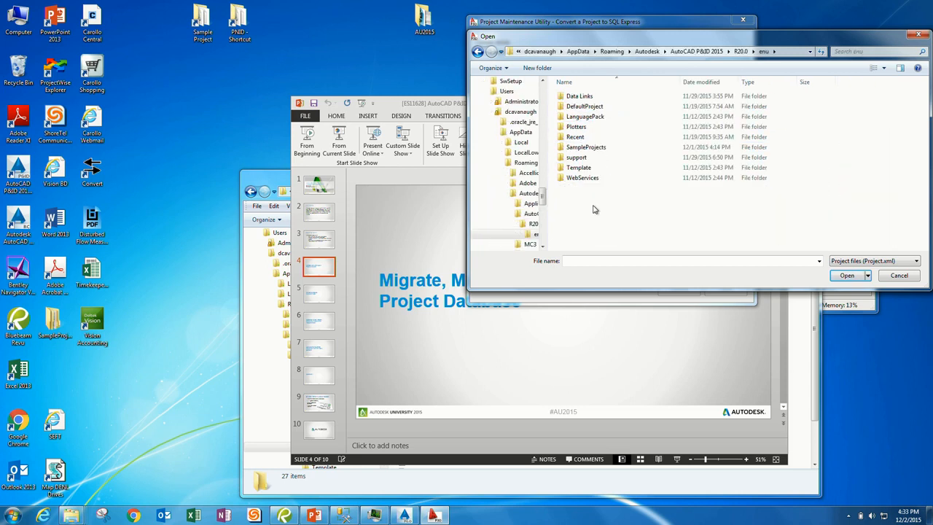
pyautogui.click(478, 51)
pyautogui.doubleClick(588, 158)
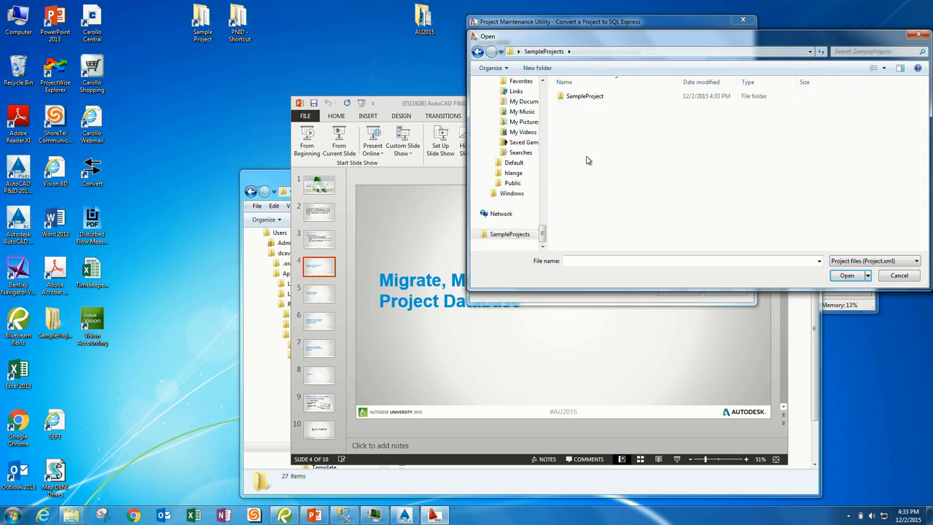
pyautogui.doubleClick(590, 98)
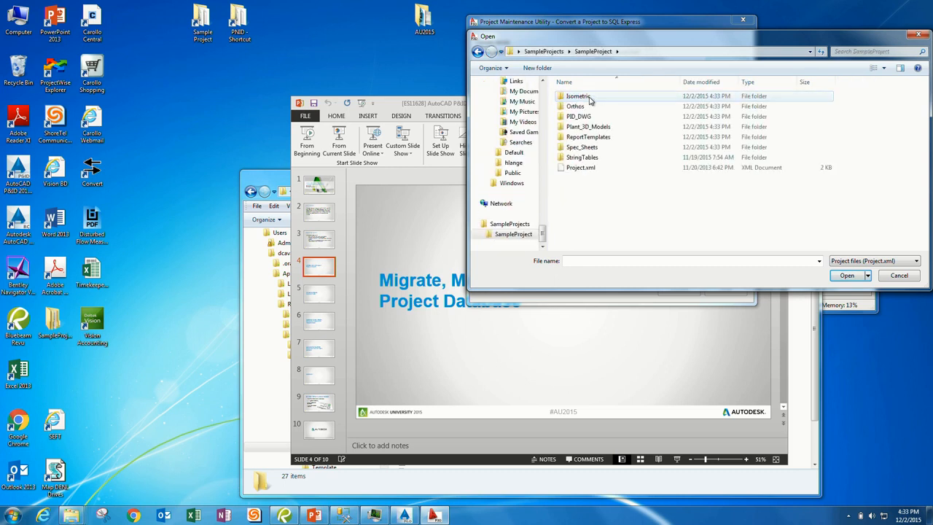
pyautogui.doubleClick(589, 168)
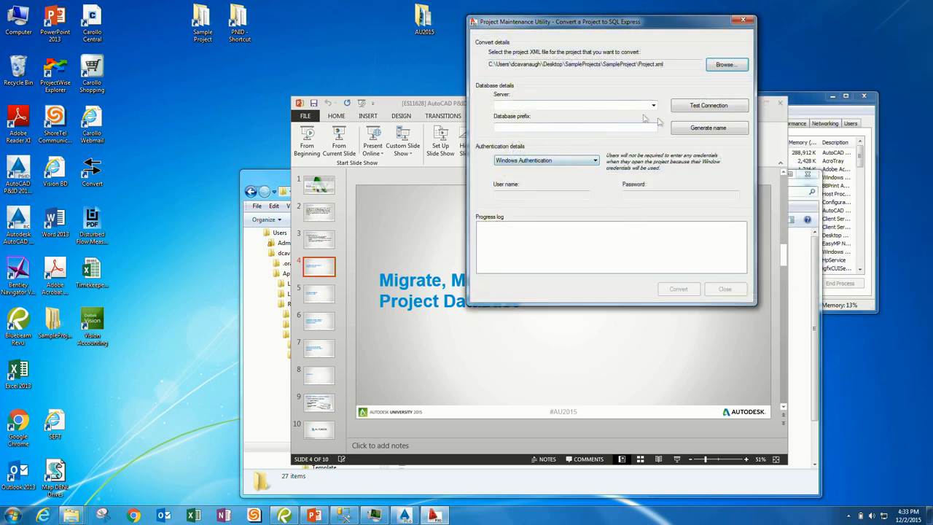
# Set the database server to DNL9001924\AU2015
pyautogui.click(612, 106)
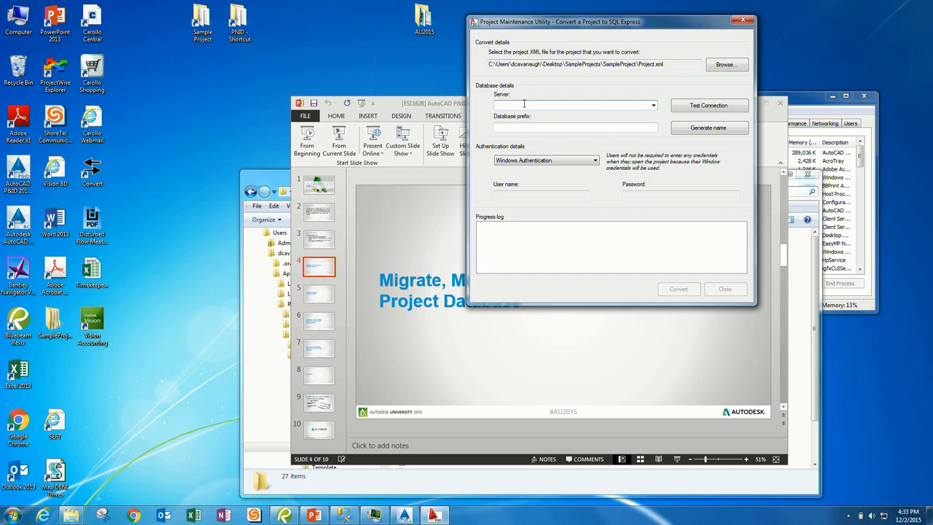
pyautogui.write('DNL')
pyautogui.write('900')
pyautogui.write('192')
pyautogui.write('4')
pyautogui.write('\\AU1')
pyautogui.write('015')
pyautogui.press('Tab')
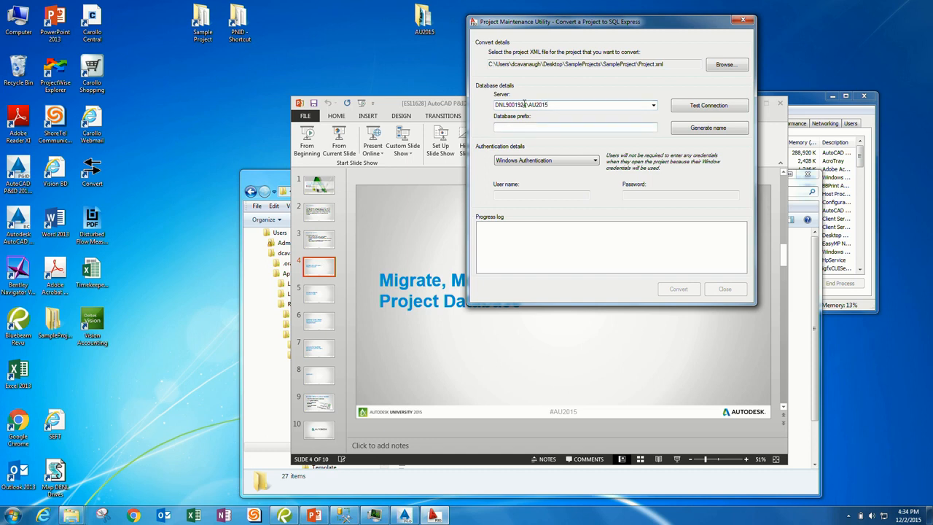
pyautogui.click(529, 105)
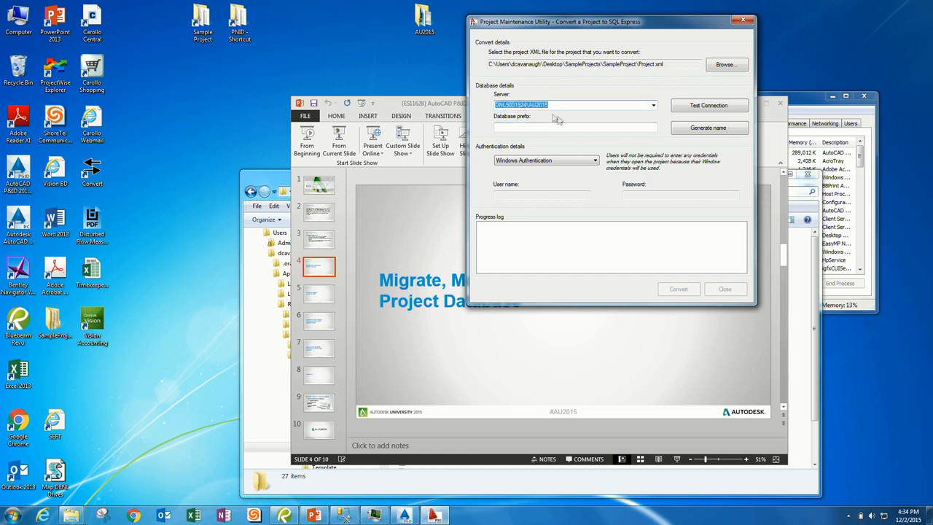
pyautogui.moveTo(553, 103); pyautogui.dragTo(530, 102)
# Set the database prefix to AU2015_SAMPLE and choose Windows Authentication
pyautogui.click(526, 128)
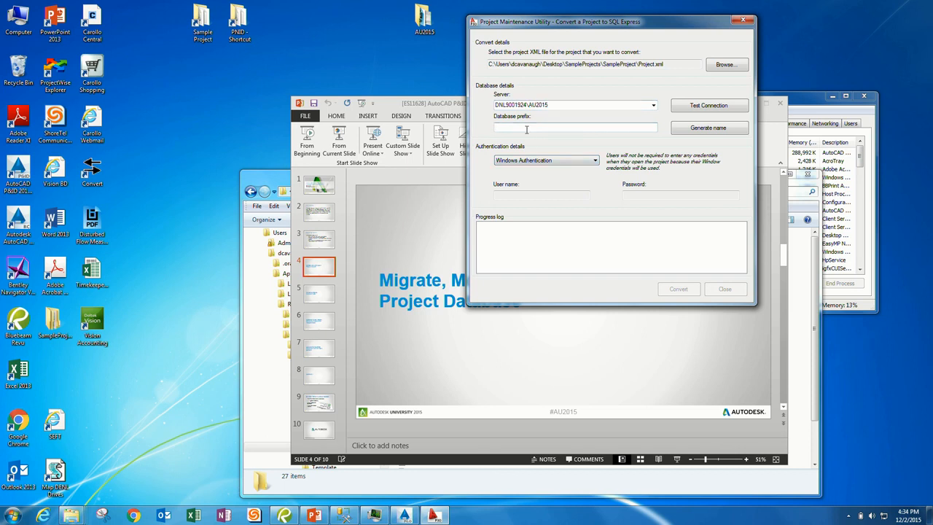
pyautogui.write('AU2015_SAM')
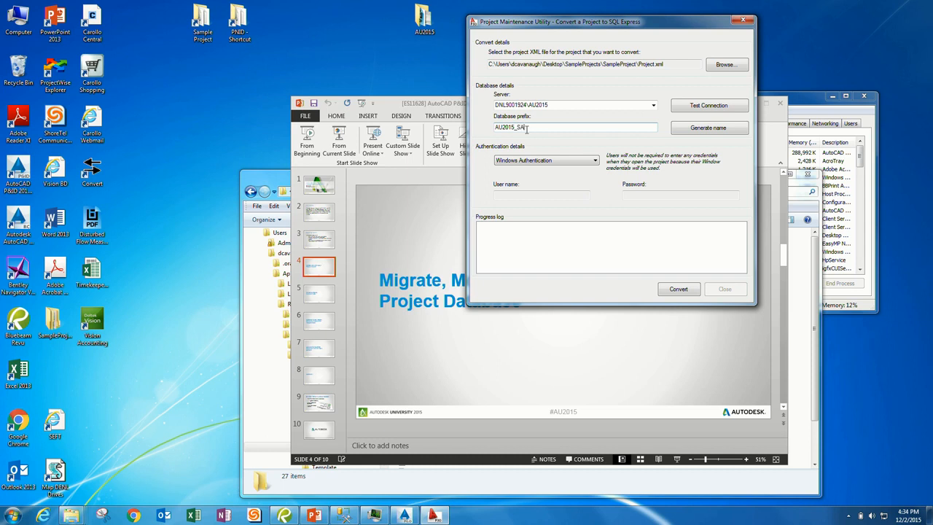
pyautogui.write('PLE')
pyautogui.click(588, 162)
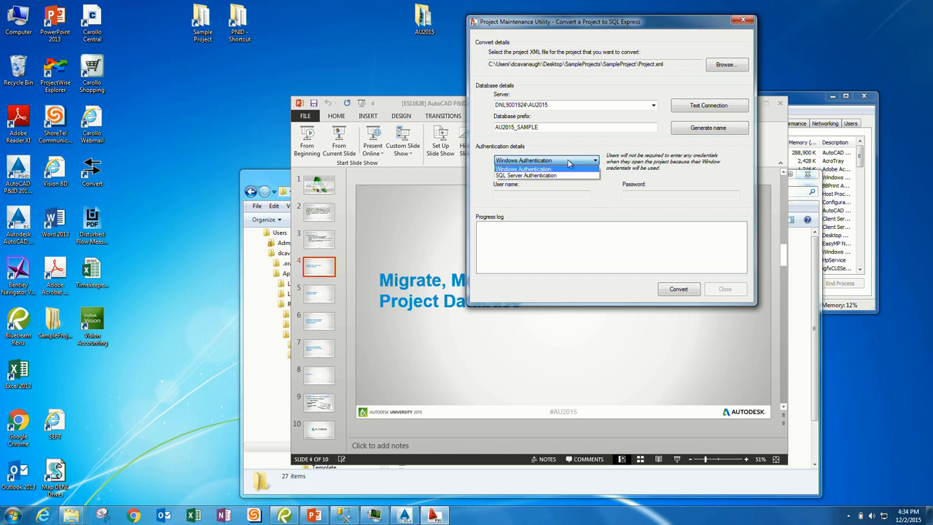
pyautogui.click(567, 168)
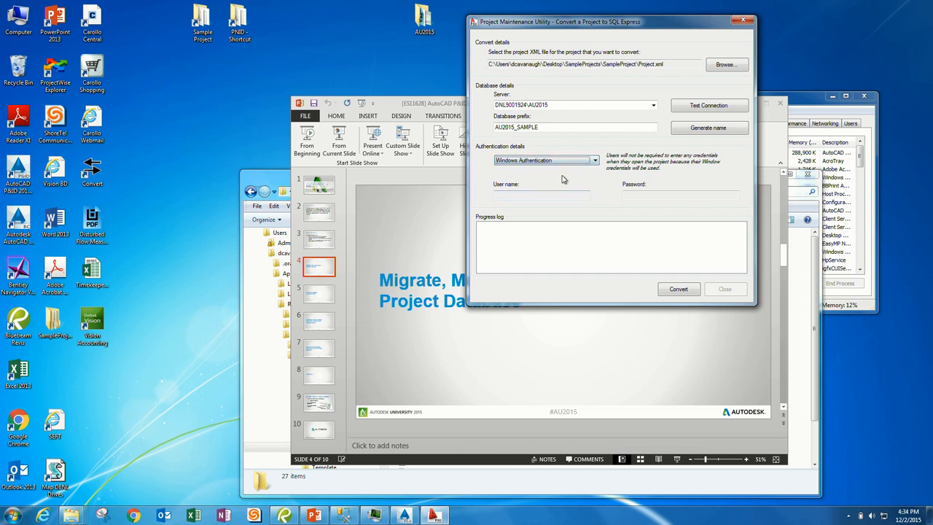
pyautogui.click(566, 162)
pyautogui.click(568, 166)
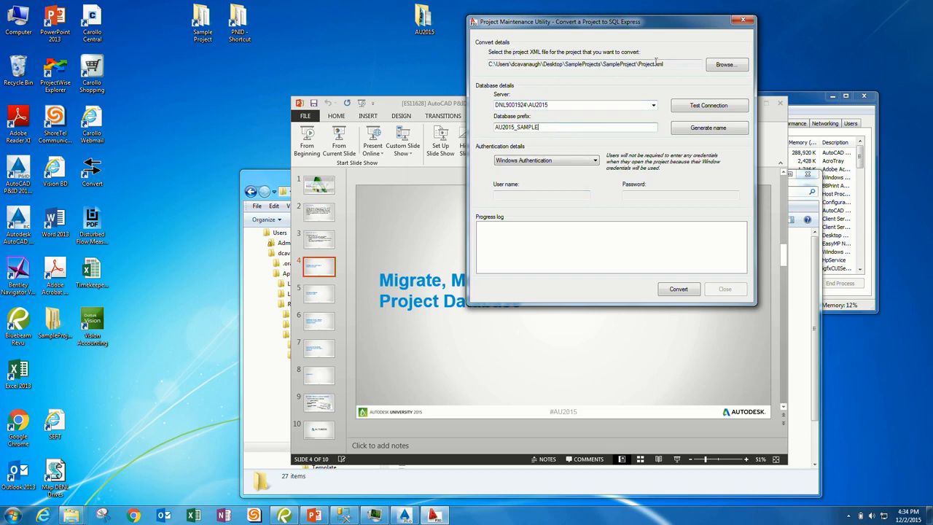
# Review the project path, server and database prefix, and run the conversion to SQL Express
pyautogui.moveTo(667, 64); pyautogui.dragTo(483, 63)
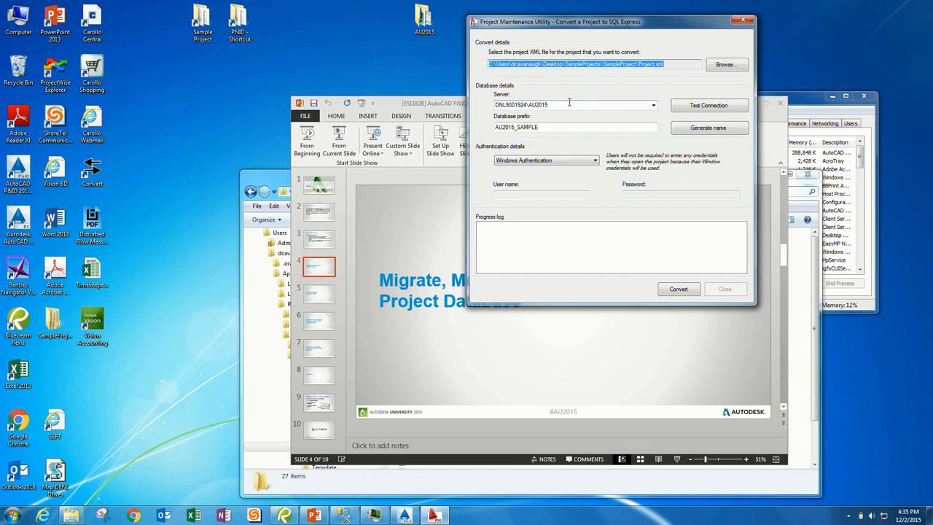
pyautogui.moveTo(566, 105); pyautogui.dragTo(495, 100)
pyautogui.click(555, 126)
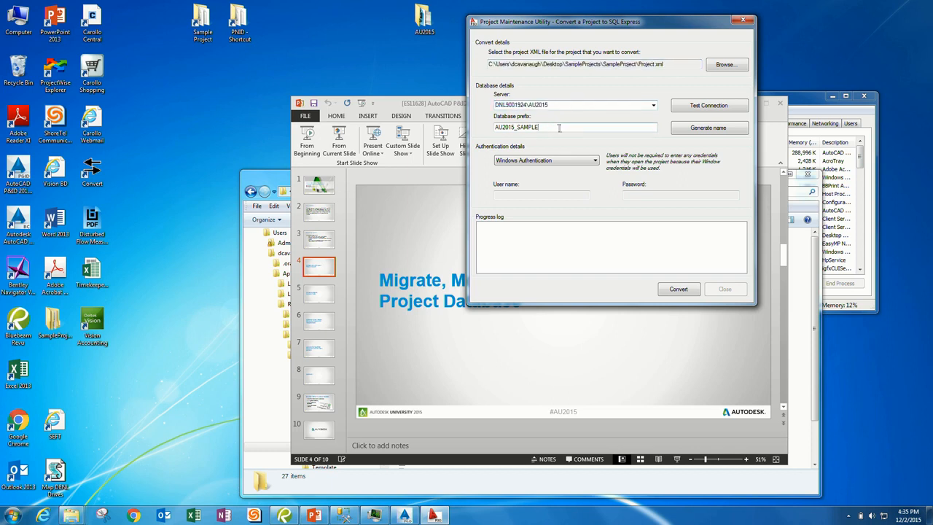
pyautogui.click(678, 289)
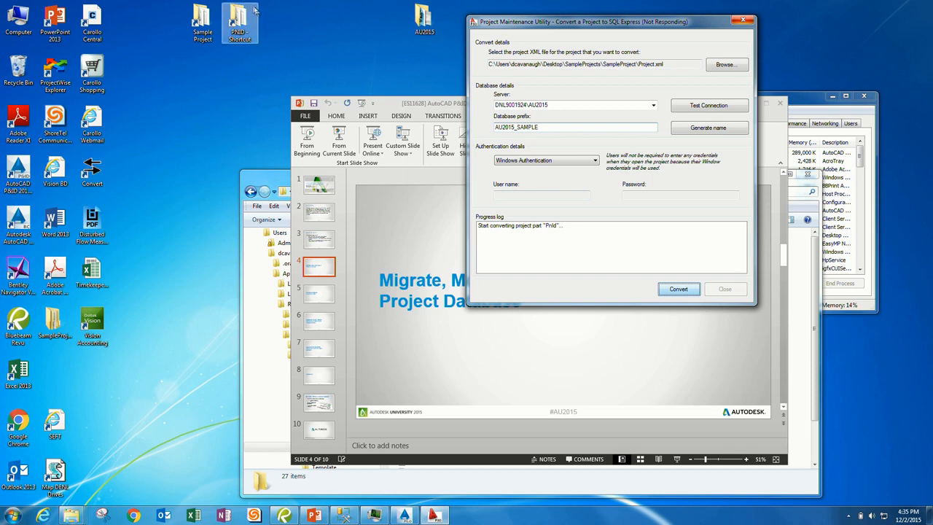
# Open Piping.dcf and ProcessPower.dcf from the original SampleProject folder in Notepad, examine the ProcessPower.dcf contents and close that file
pyautogui.doubleClick(200, 22)
pyautogui.doubleClick(452, 131)
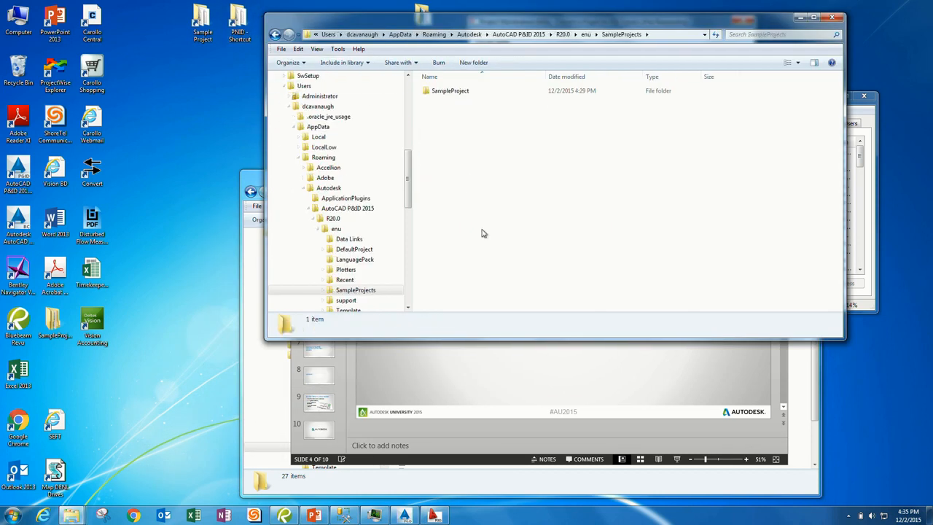
pyautogui.doubleClick(444, 91)
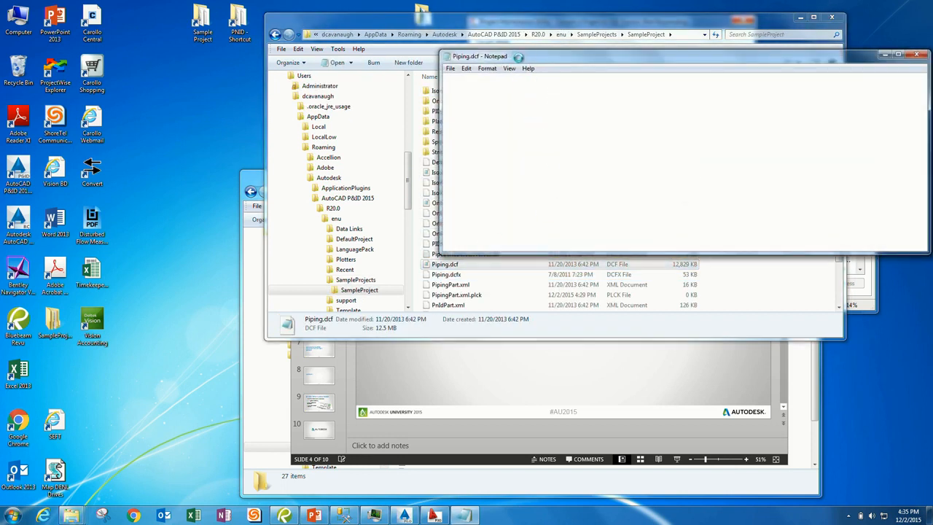
pyautogui.click(473, 294)
pyautogui.scroll(-2, 481, 284)
pyautogui.doubleClick(483, 276)
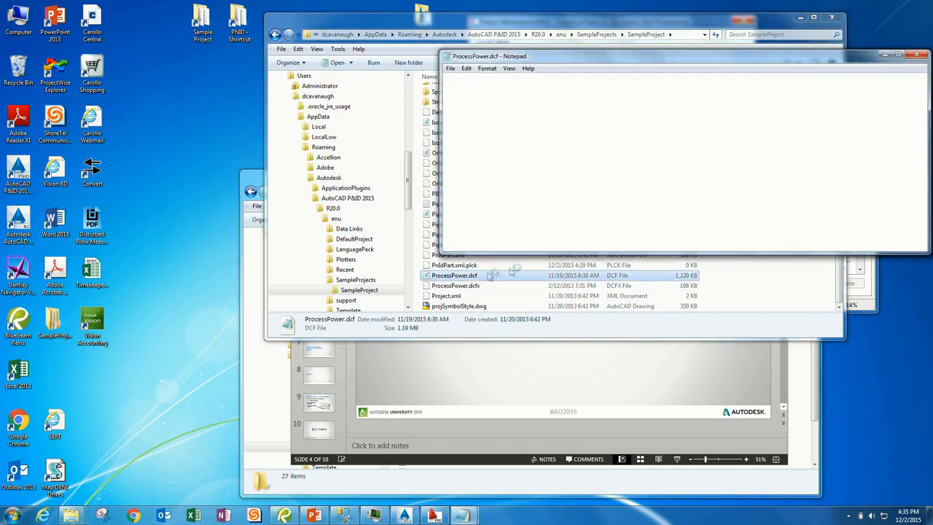
pyautogui.moveTo(510, 56); pyautogui.dragTo(363, 33)
pyautogui.moveTo(774, 86); pyautogui.dragTo(757, 47)
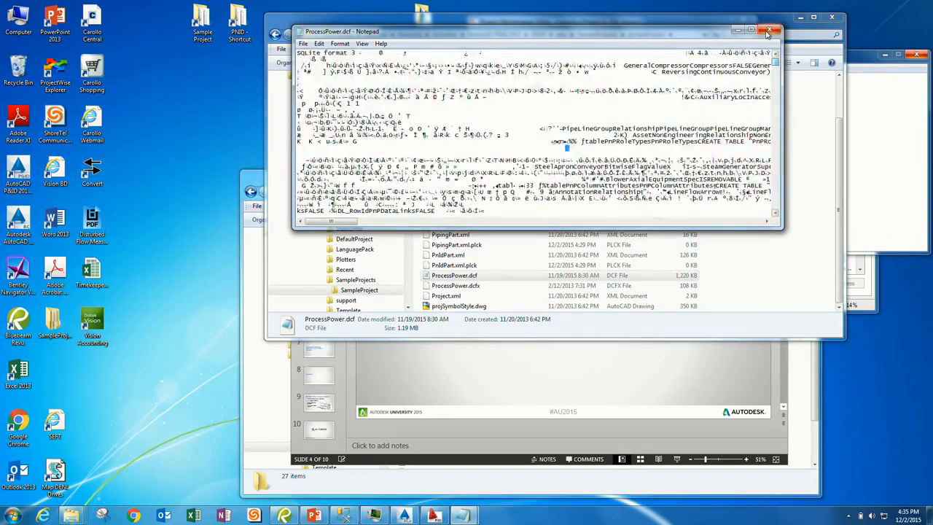
pyautogui.click(768, 31)
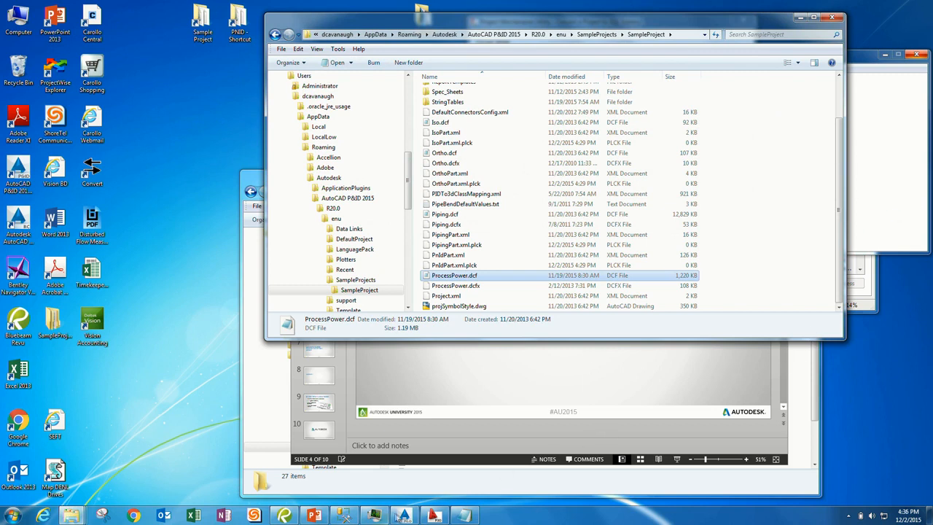
# Return to the Project Maintenance Utility and dismiss the project conversion message
pyautogui.click(433, 515)
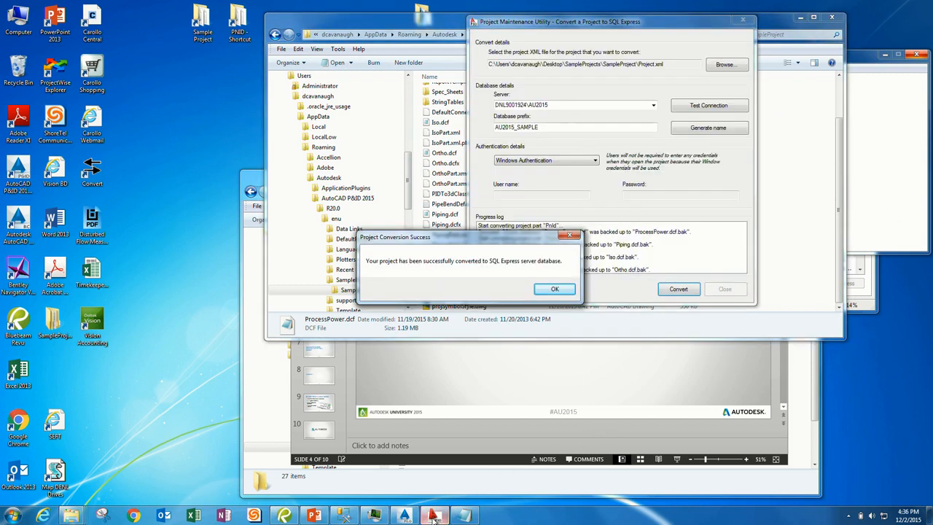
pyautogui.click(553, 290)
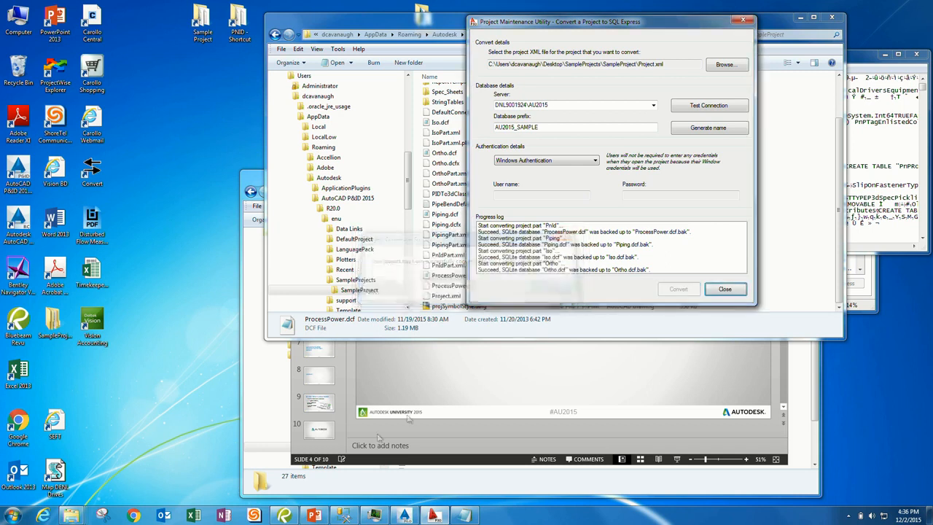
# Switch to SQL Server Management Studio and expand the Databases folder and the AU2015_SAMPLE_PnId database to inspect the converted project
pyautogui.click(343, 516)
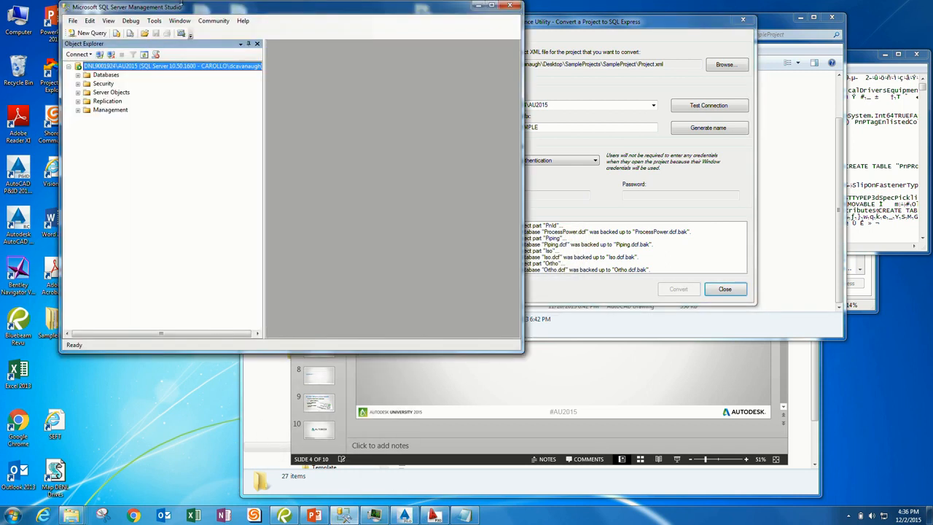
pyautogui.click(78, 75)
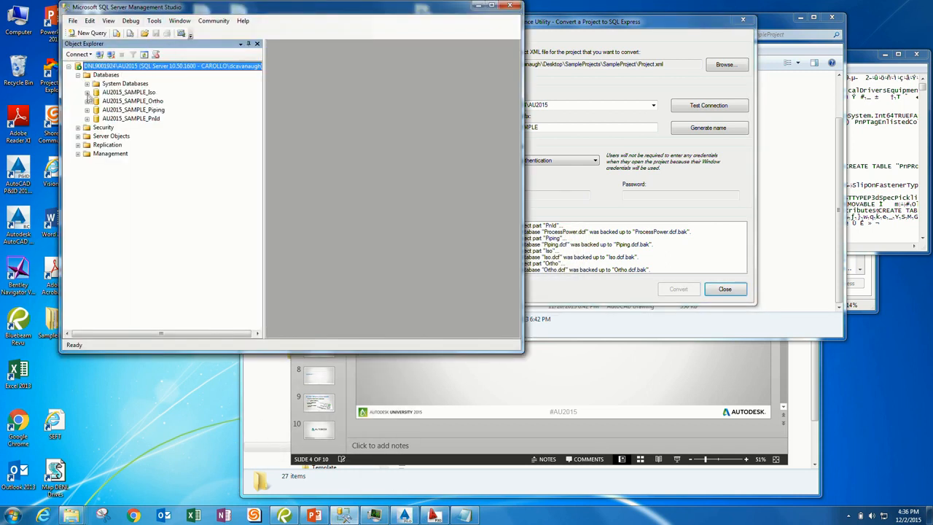
pyautogui.click(149, 93)
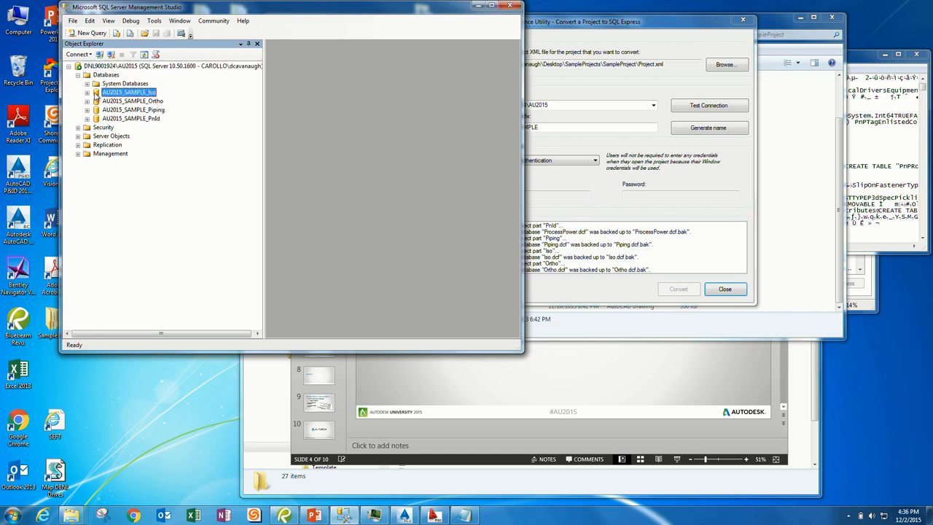
pyautogui.click(87, 119)
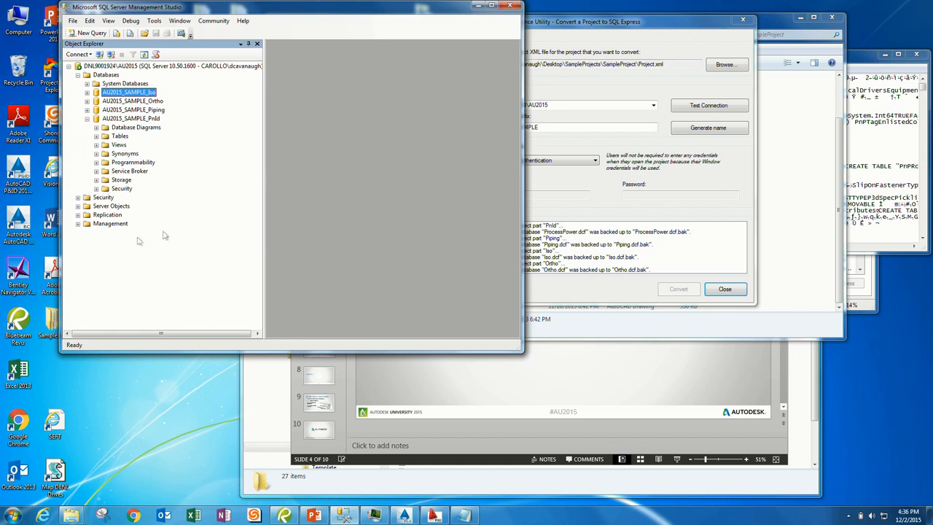
# Close the conversion utility, open the PNID program folder from its desktop shortcut and launch PnPProjectMaintenance.exe again
pyautogui.click(738, 288)
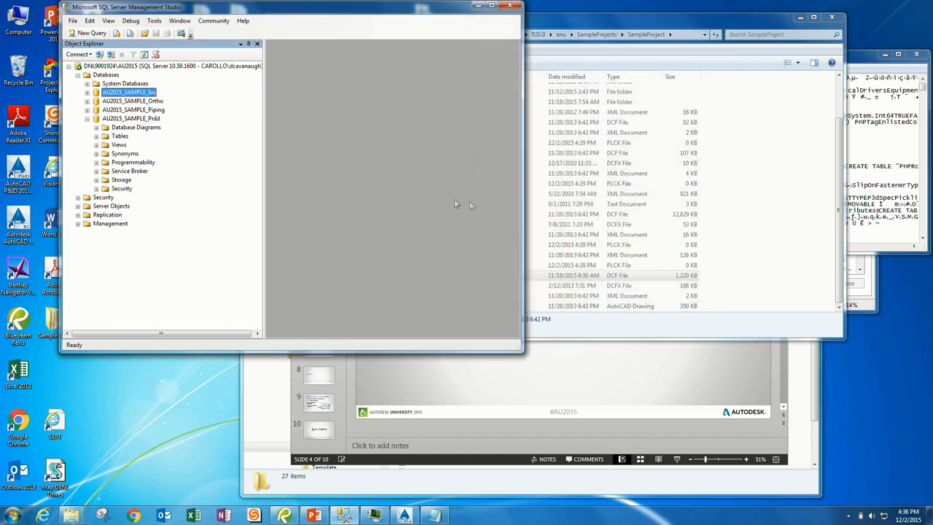
pyautogui.click(526, 195)
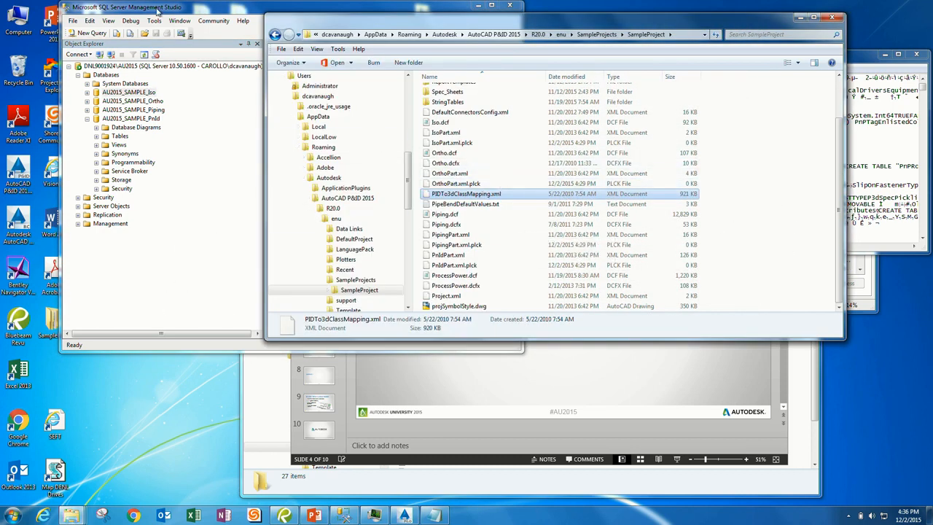
pyautogui.moveTo(159, 10); pyautogui.dragTo(234, 102)
pyautogui.doubleClick(238, 23)
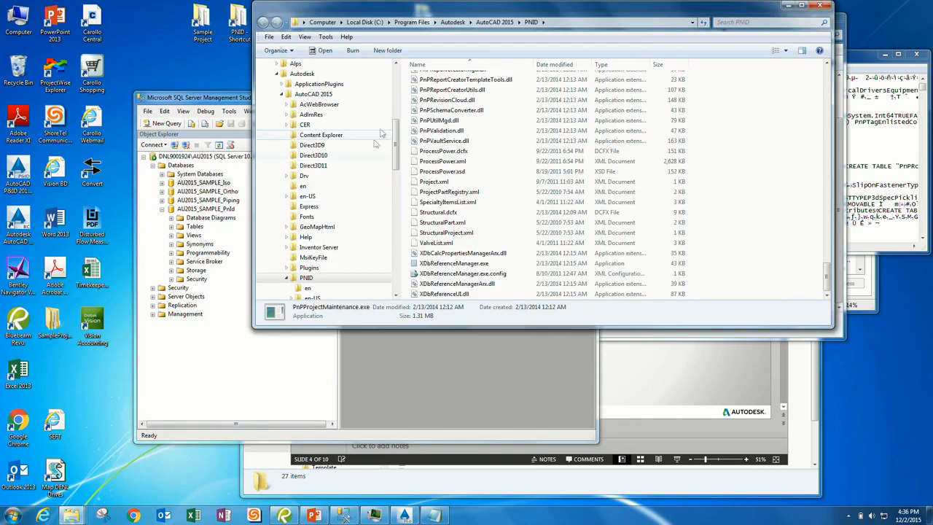
pyautogui.click(475, 244)
pyautogui.scroll(7, 474, 243)
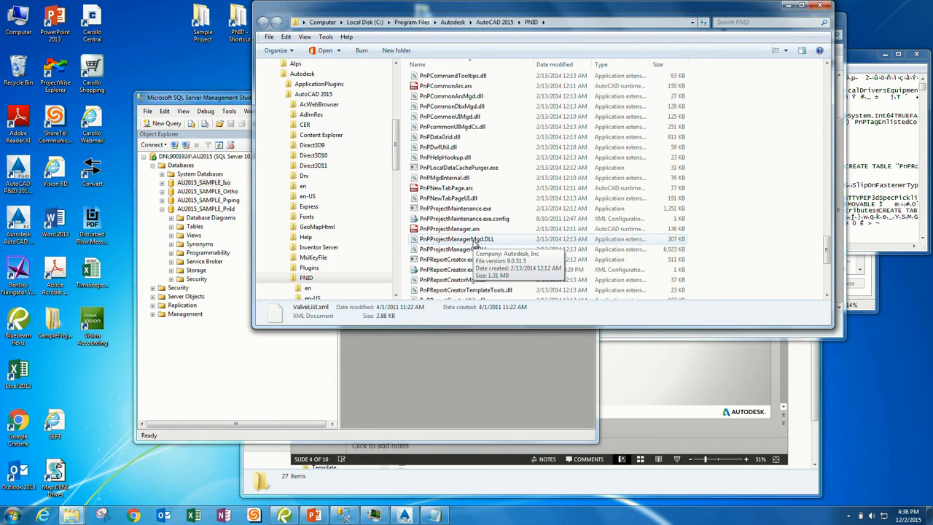
pyautogui.doubleClick(453, 209)
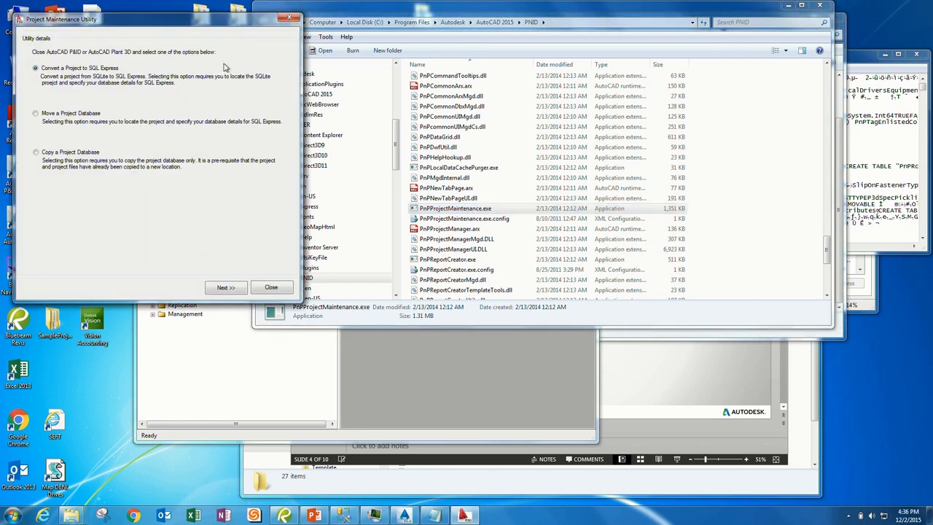
# View the utility's Move a Project Database page, then close the utility
pyautogui.click(65, 114)
pyautogui.click(225, 288)
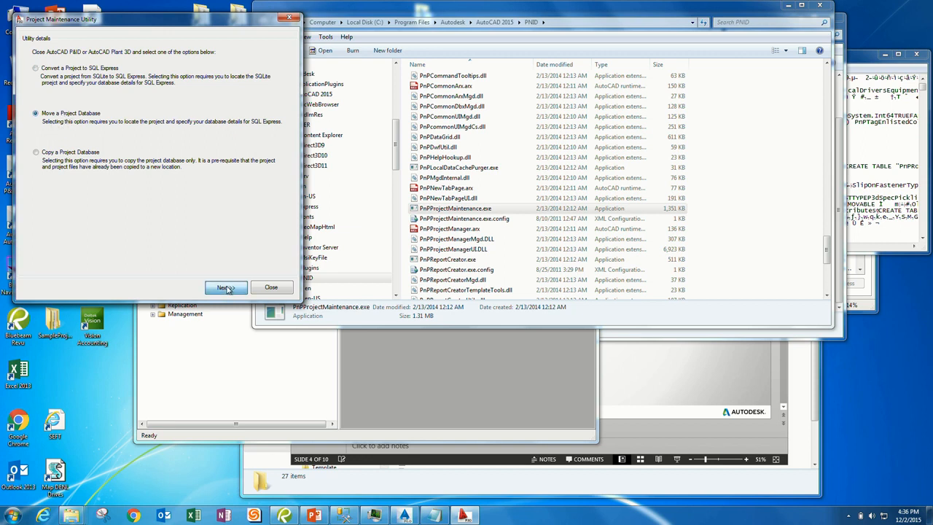
pyautogui.moveTo(166, 16); pyautogui.dragTo(306, 59)
pyautogui.click(431, 59)
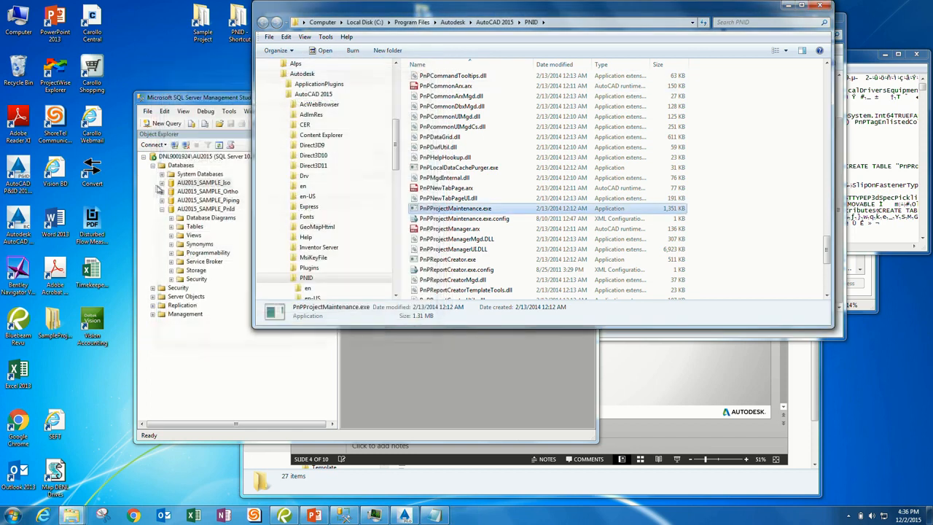
# Relaunch PnPProjectMaintenance.exe, continue with Copy a Project Database and move the utility window clear of the desktop folders
pyautogui.doubleClick(440, 209)
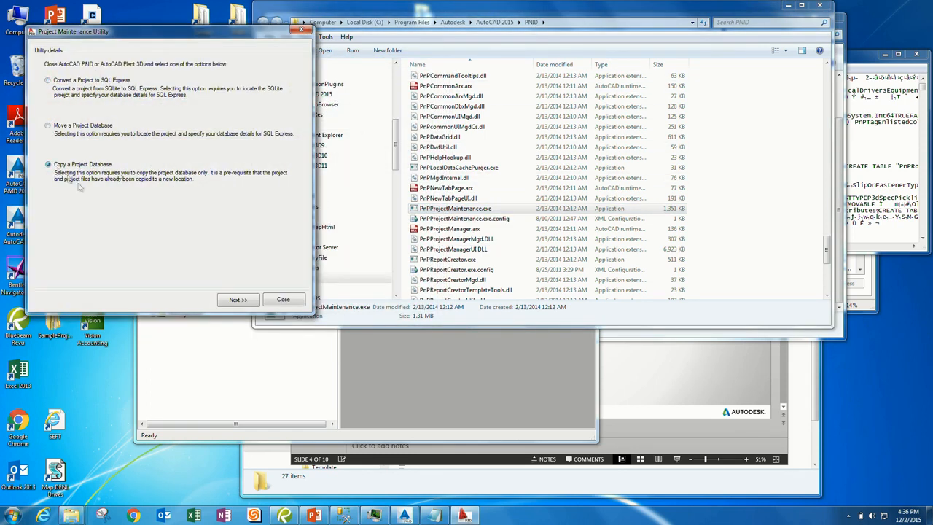
pyautogui.click(241, 299)
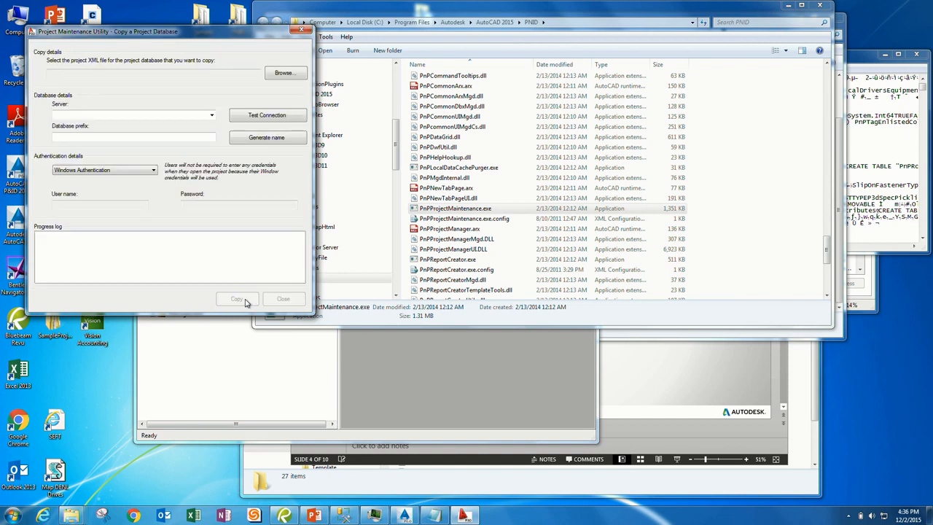
pyautogui.moveTo(132, 32); pyautogui.dragTo(230, 42)
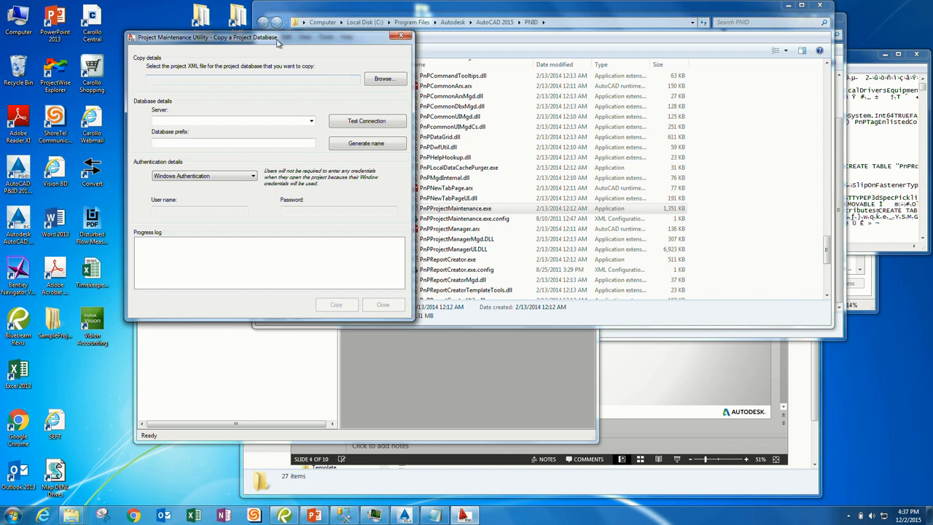
pyautogui.moveTo(277, 42); pyautogui.dragTo(388, 77)
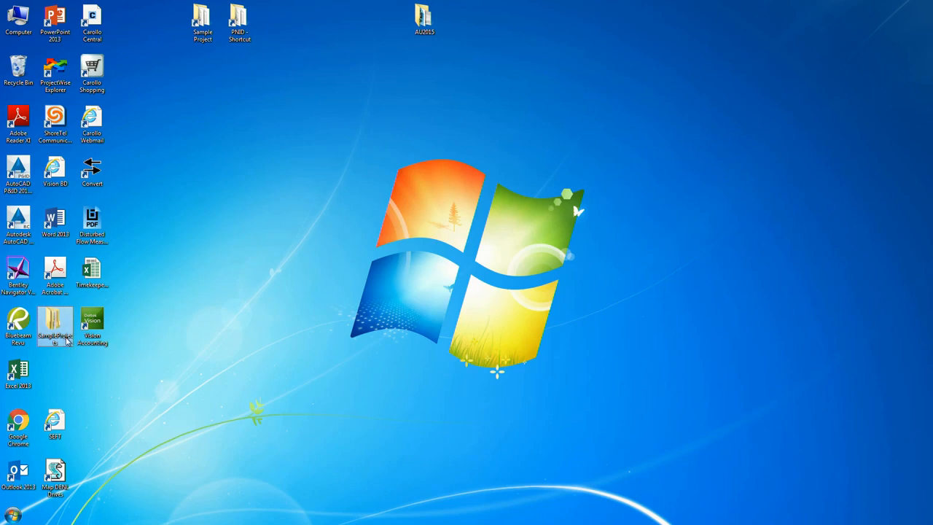
# Copy the SampleProject folder from the desktop's SampleProjects folder onto the desktop
pyautogui.doubleClick(59, 326)
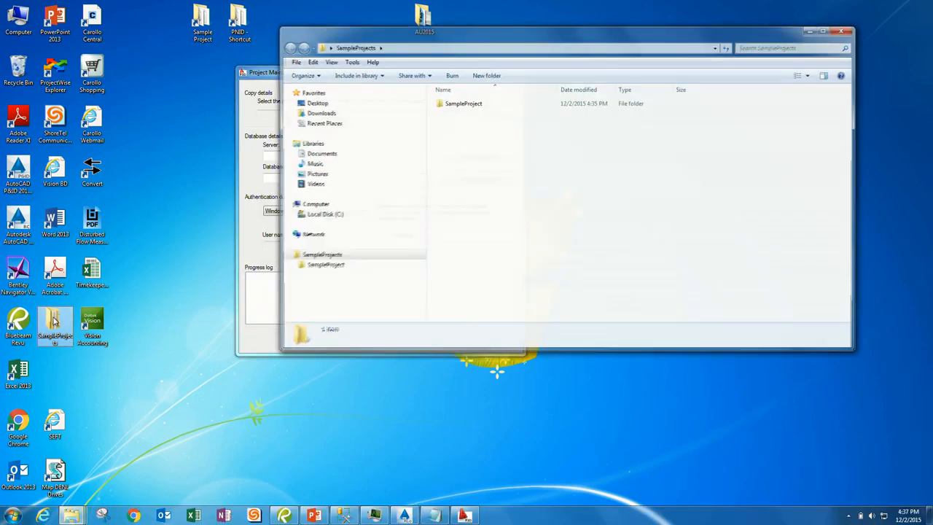
pyautogui.click(459, 106)
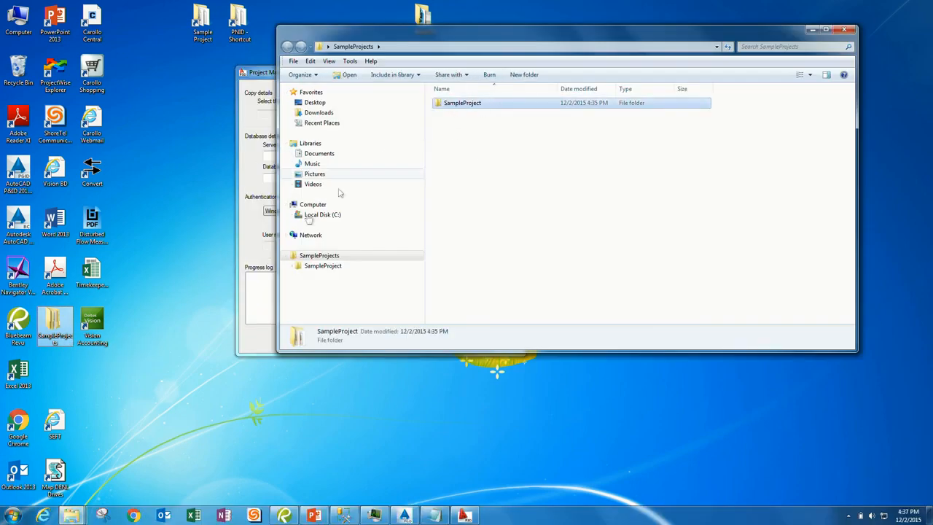
pyautogui.click(371, 387)
pyautogui.hotkey('ctrl', 'v')
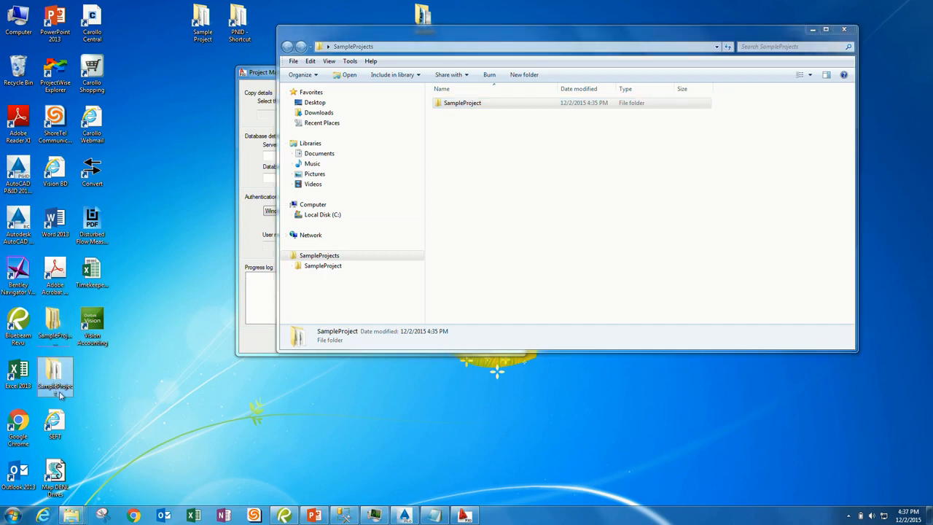
# Rename the copied desktop folder as SampleProject - COPY and move it to an empty area of the desktop
pyautogui.click(62, 393)
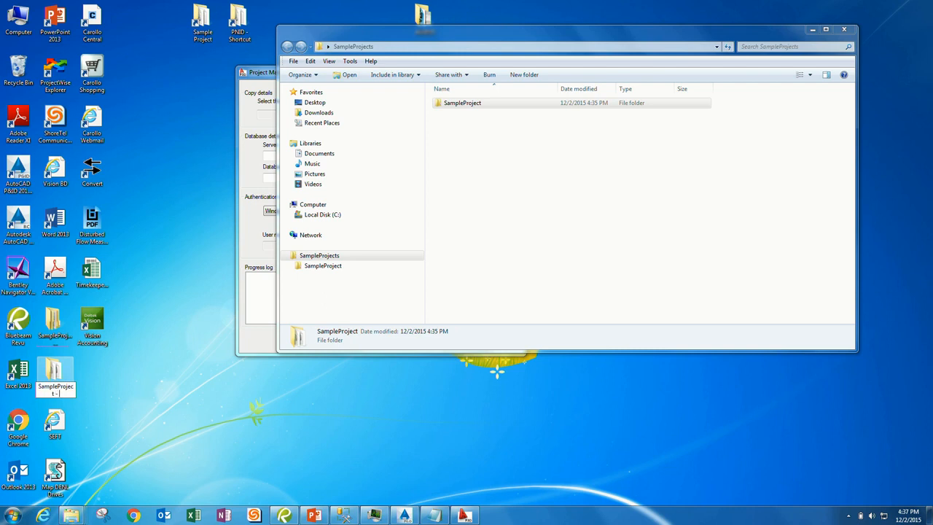
pyautogui.write('PY')
pyautogui.press('Return')
pyautogui.moveTo(60, 379); pyautogui.dragTo(218, 223)
pyautogui.click(546, 187)
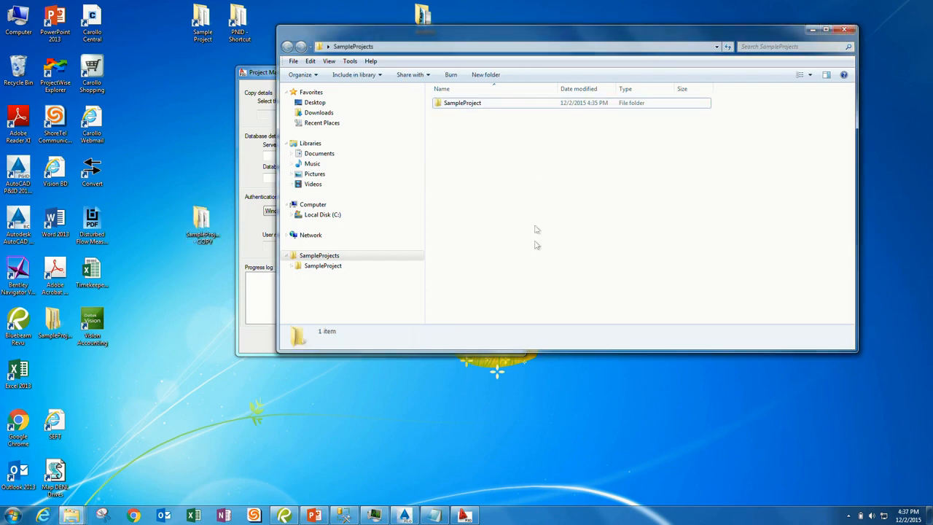
# Start browsing for the project XML file in the utility, and open ProcessPower.dcf from the SampleProject - COPY folder
pyautogui.click(465, 516)
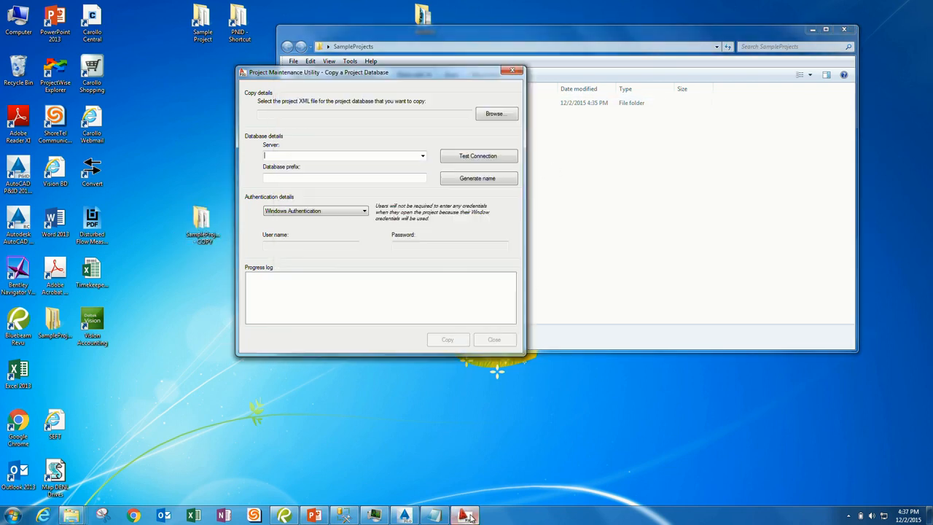
pyautogui.click(492, 117)
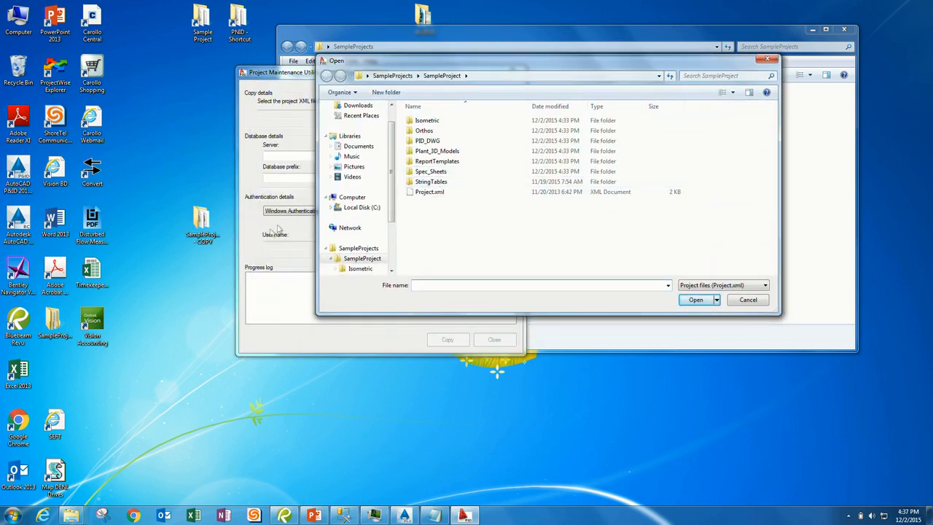
pyautogui.doubleClick(205, 229)
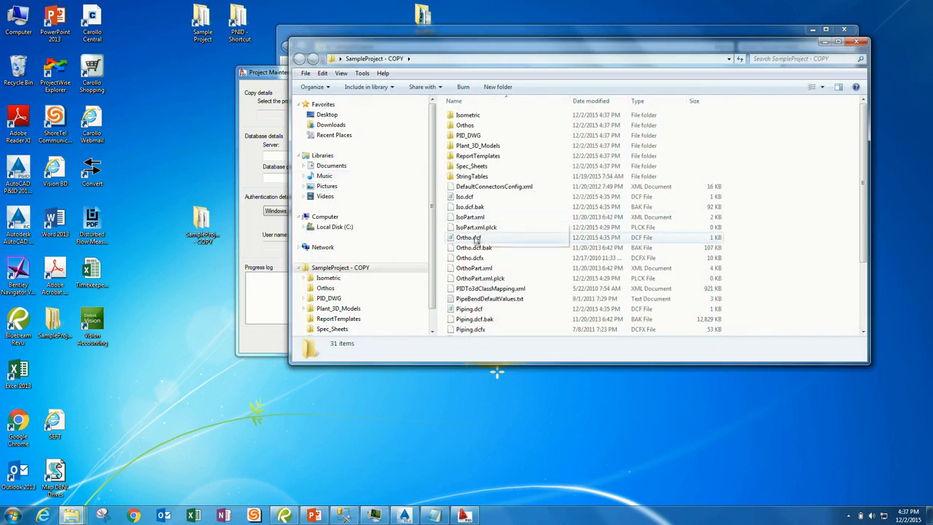
pyautogui.scroll(-3, 486, 284)
pyautogui.doubleClick(486, 290)
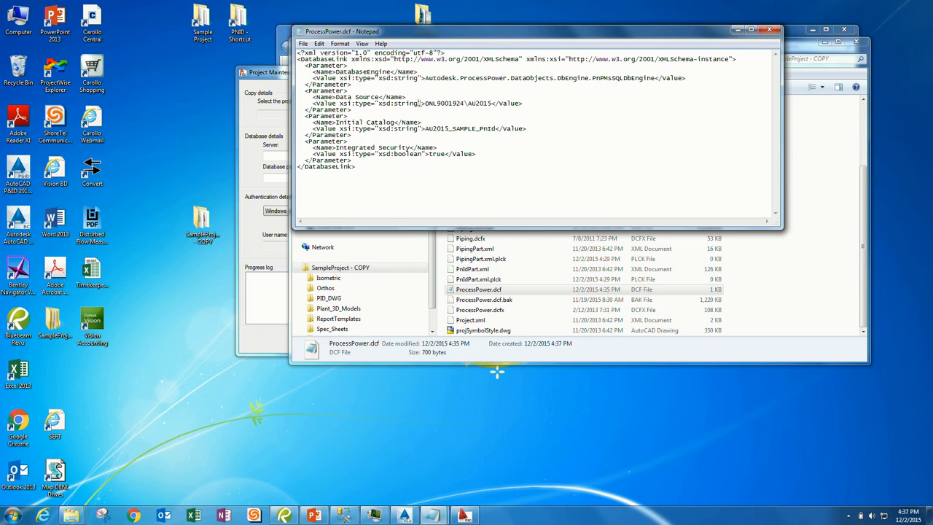
# Examine the Data Source and Initial Catalog values in the copied ProcessPower.dcf, then close the file
pyautogui.moveTo(425, 104); pyautogui.dragTo(493, 103)
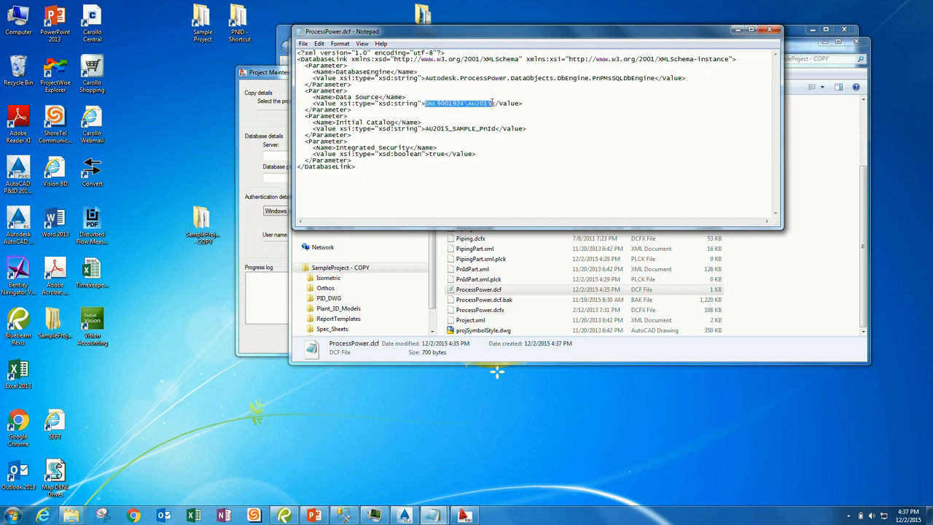
pyautogui.moveTo(424, 129); pyautogui.dragTo(500, 127)
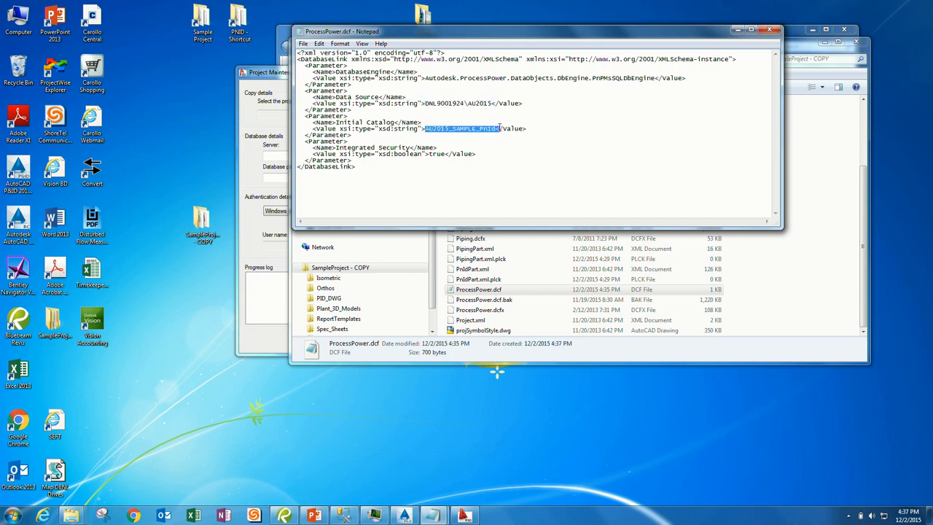
pyautogui.doubleClick(496, 129)
pyautogui.moveTo(496, 129); pyautogui.dragTo(477, 130)
pyautogui.moveTo(426, 129); pyautogui.dragTo(529, 130)
pyautogui.click(771, 29)
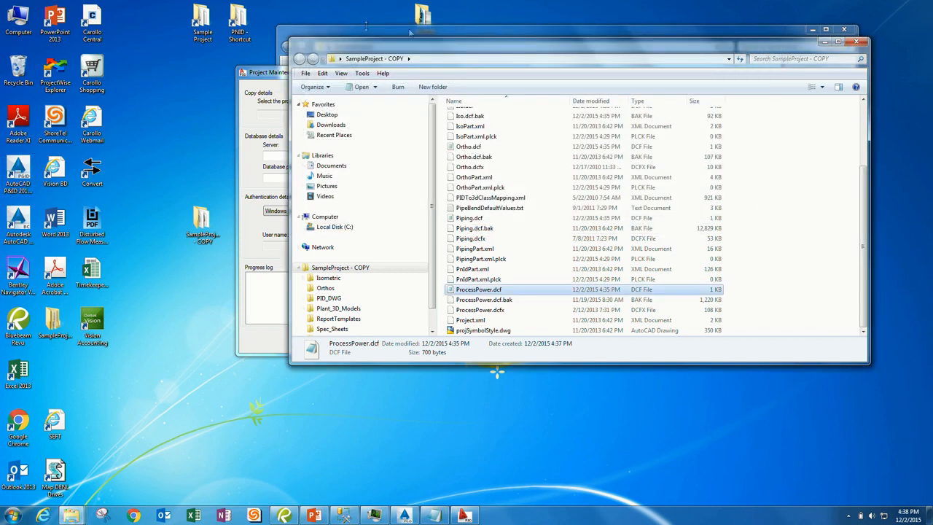
# Return to the utility's file selection and choose Project.xml from the SampleProject - COPY folder on the desktop
pyautogui.click(272, 74)
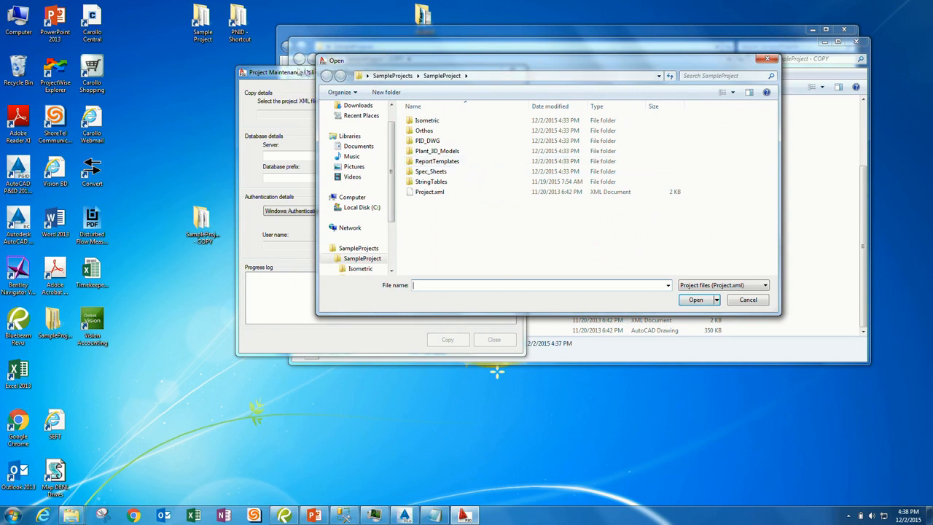
pyautogui.moveTo(487, 66); pyautogui.dragTo(491, 34)
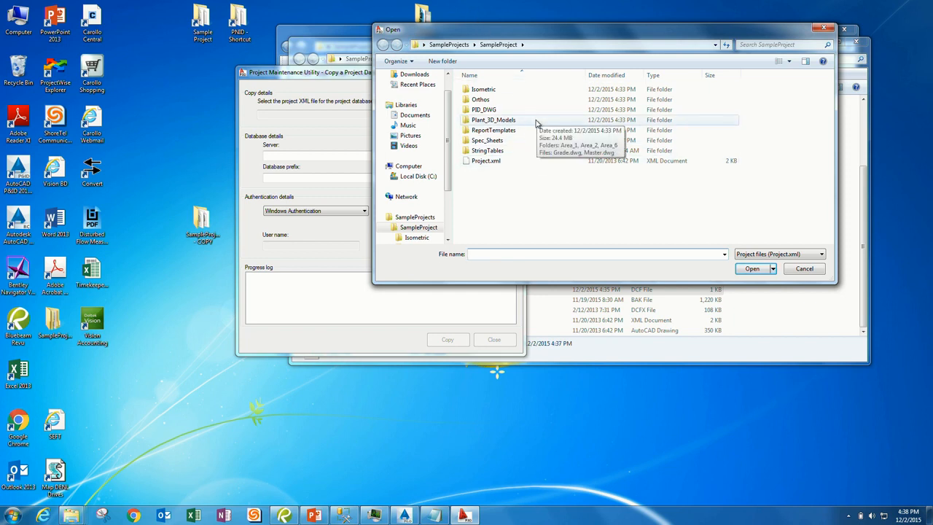
pyautogui.click(537, 45)
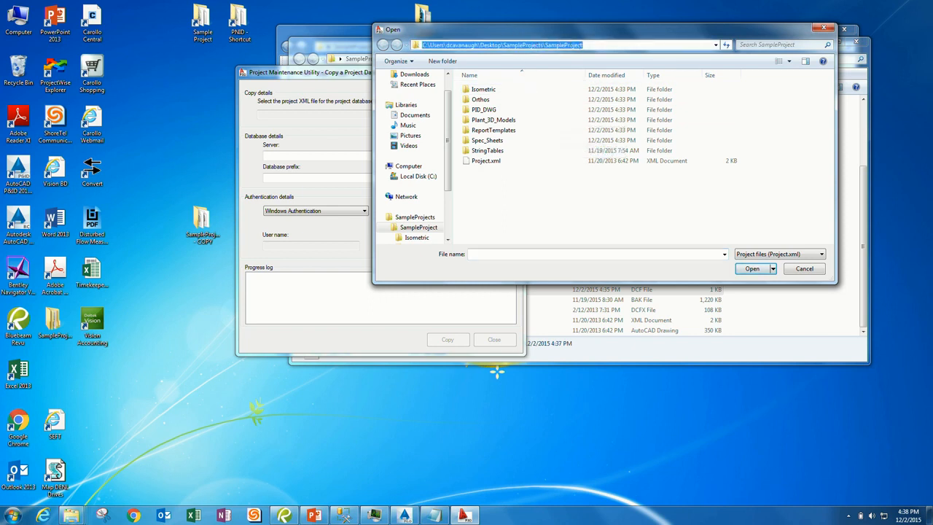
pyautogui.scroll(1, 412, 91)
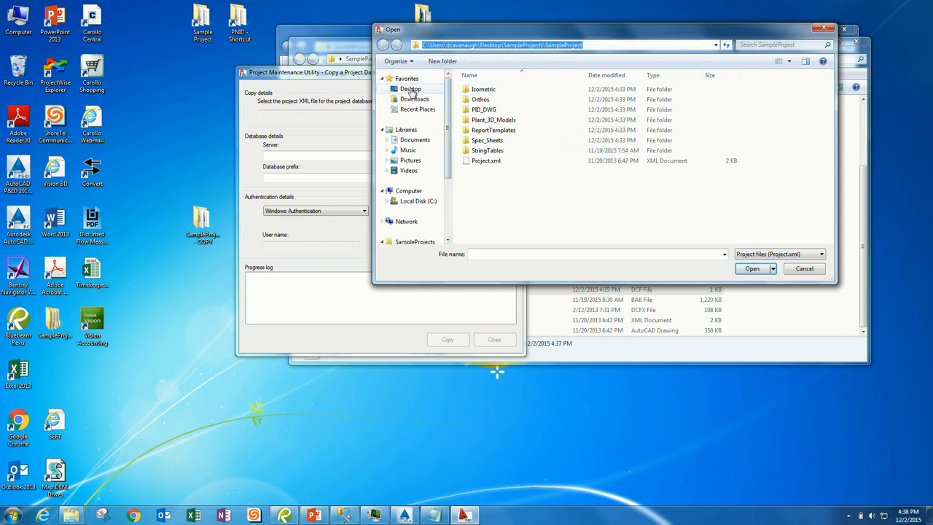
pyautogui.click(410, 89)
pyautogui.click(503, 171)
pyautogui.click(518, 151)
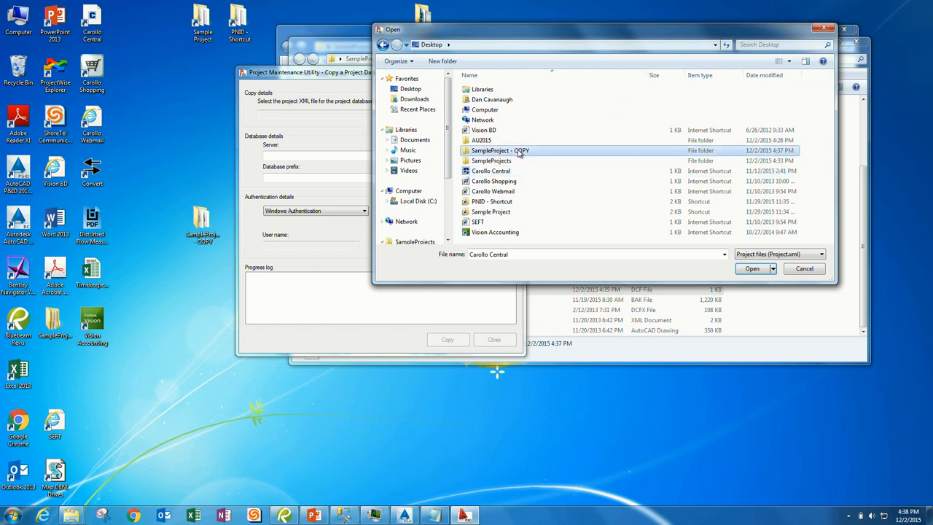
pyautogui.doubleClick(519, 151)
pyautogui.doubleClick(492, 169)
# Set the server to DNL9001924\AU2015 and the database prefix to AU2015_SAMPLE_COPY
pyautogui.click(306, 157)
pyautogui.write('DNL8')
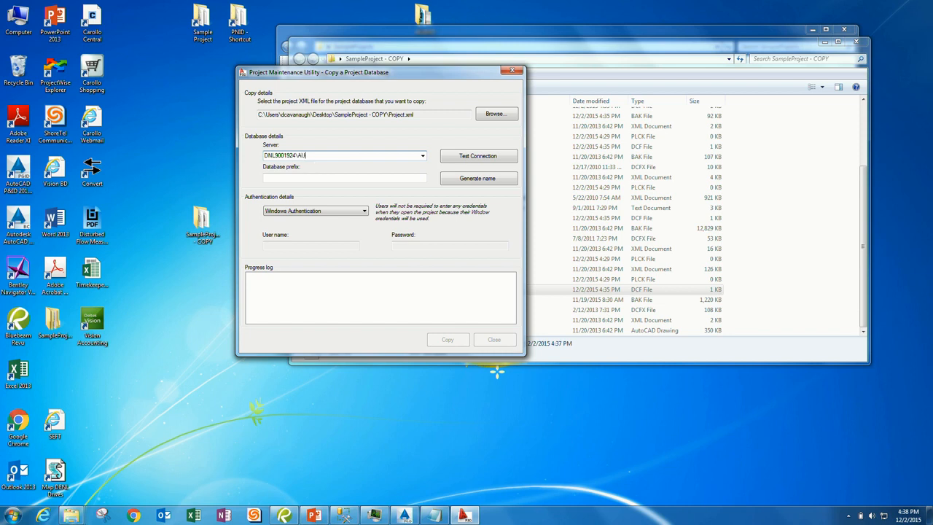
pyautogui.press('Tab')
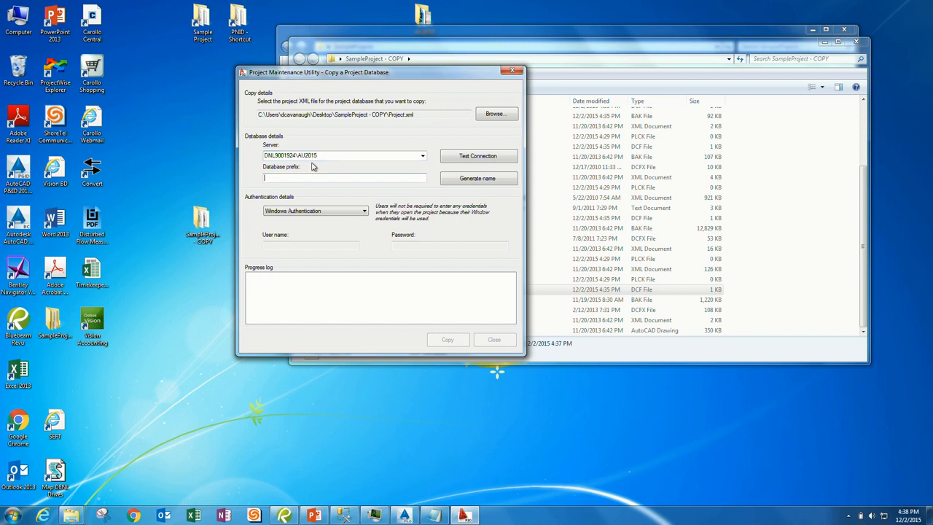
pyautogui.write('AU')
pyautogui.write('015')
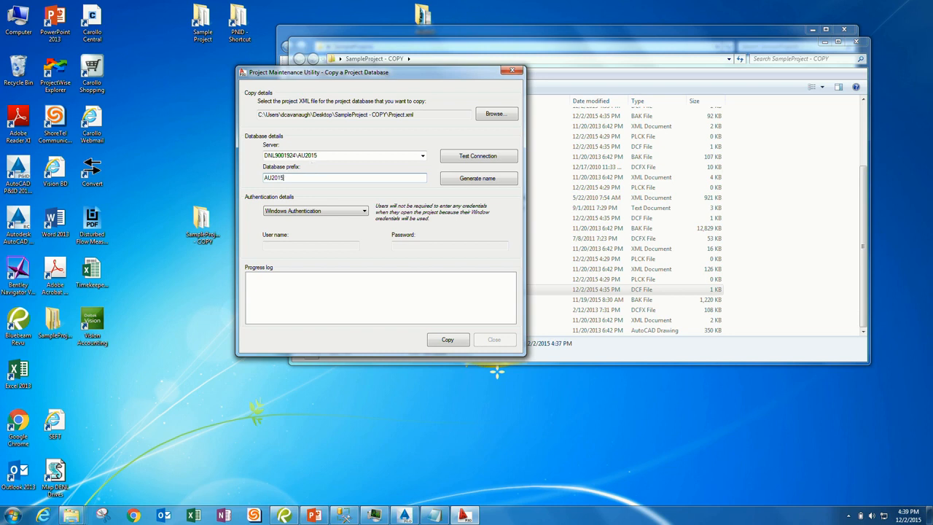
pyautogui.write('_SAMPLE_COPY')
# Switch to SQL Server Management Studio, dock its window to the right half of the desktop and collapse the AU2015_SAMPLE_PnId database
pyautogui.click(347, 515)
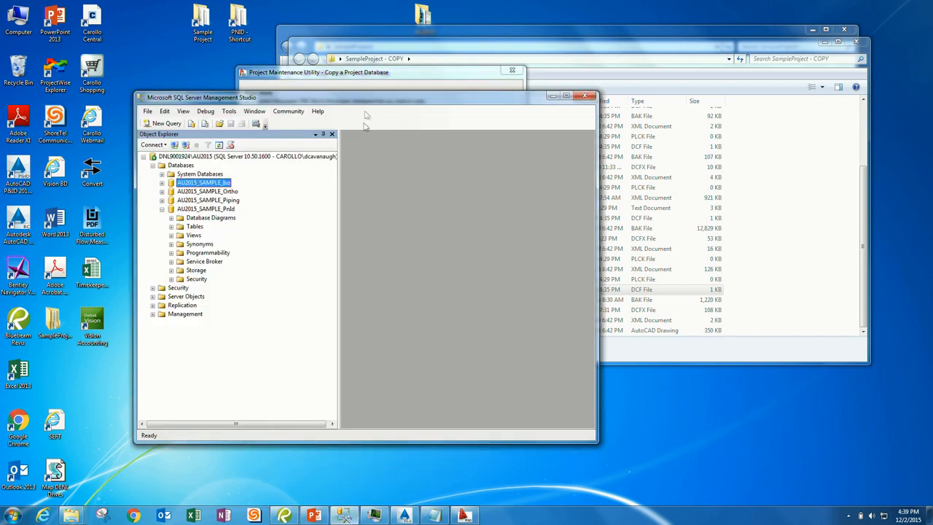
pyautogui.press('super+Right')
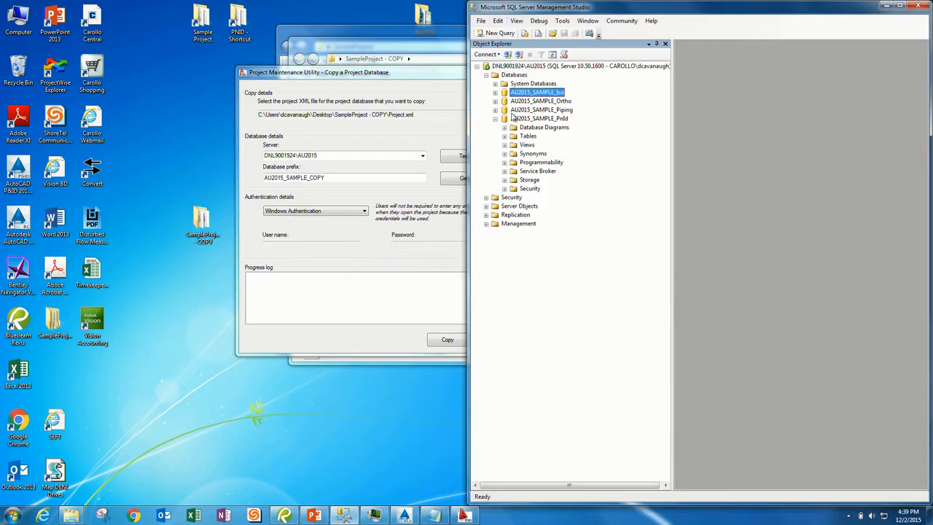
pyautogui.click(495, 118)
# Place the Project Maintenance Utility beside Management Studio and run the project database copy
pyautogui.moveTo(400, 73); pyautogui.dragTo(296, 22)
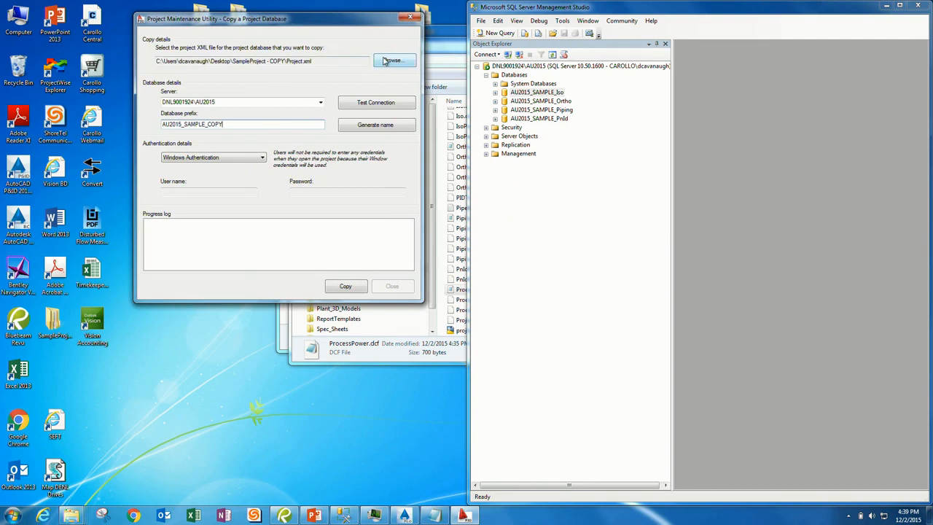
pyautogui.click(345, 286)
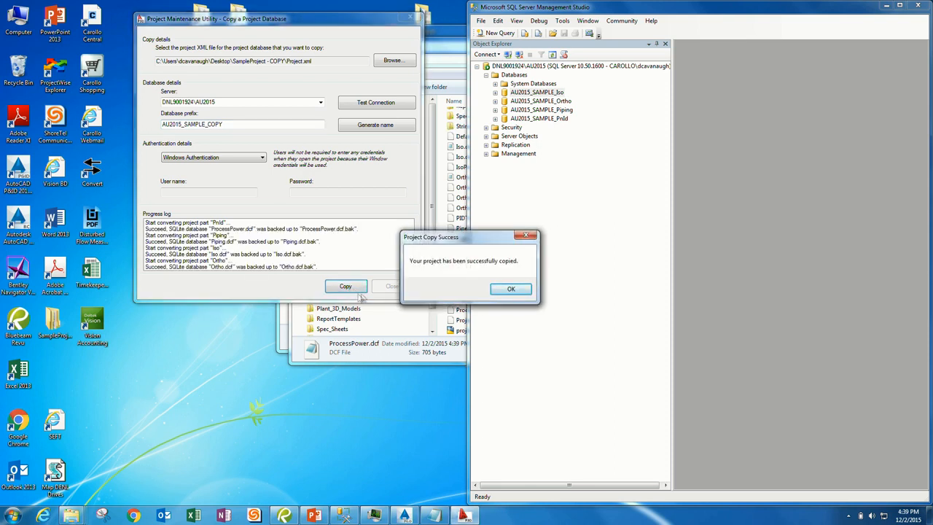
# Dismiss the copy message and refresh the Databases list in SQL Server Management Studio to check the AU2015_SAMPLE_COPY databases
pyautogui.moveTo(435, 242); pyautogui.dragTo(318, 150)
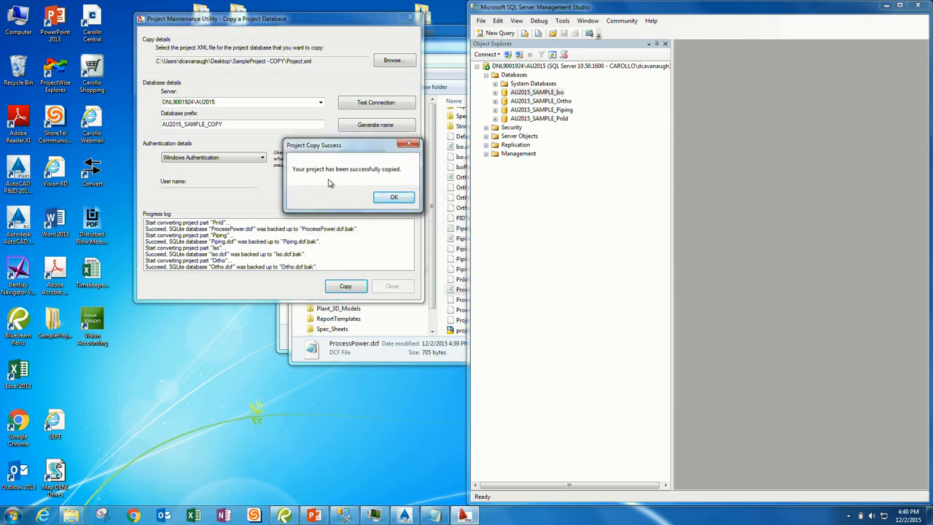
pyautogui.click(392, 196)
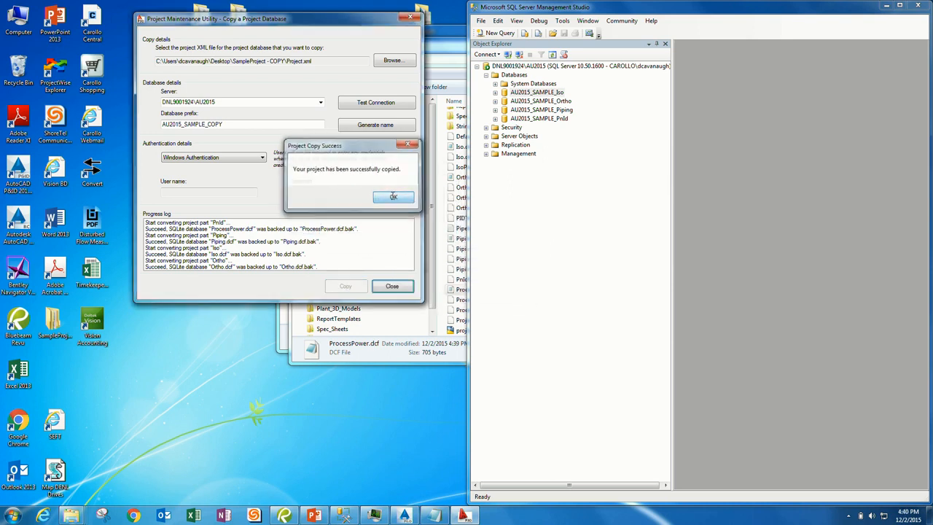
pyautogui.click(577, 138)
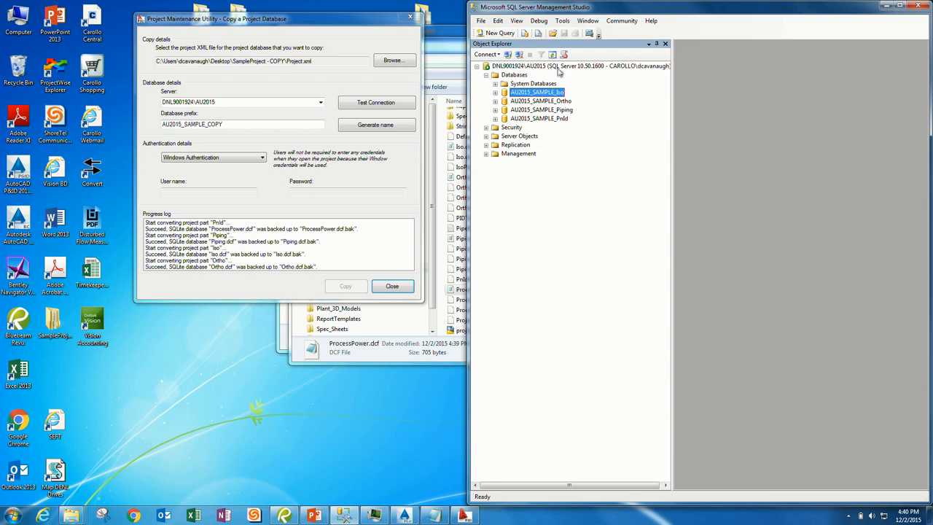
pyautogui.click(486, 75)
pyautogui.click(486, 75)
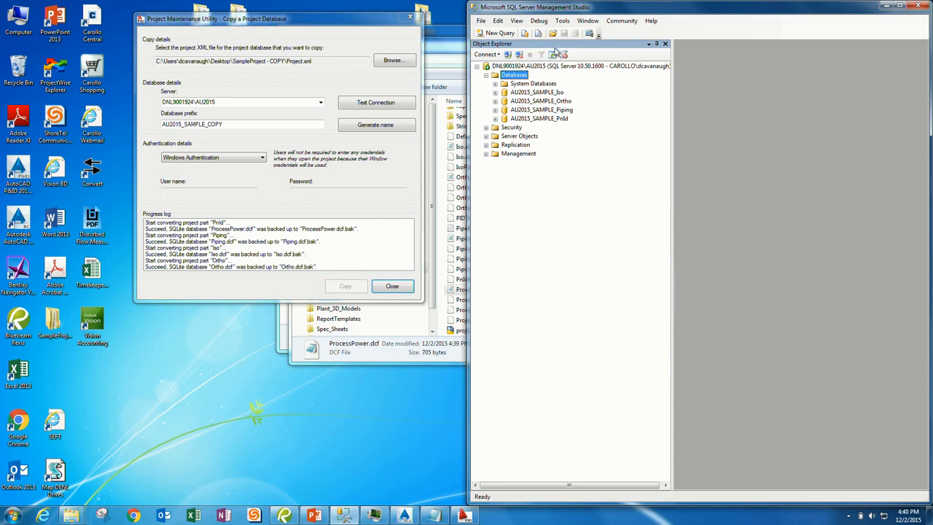
pyautogui.click(553, 54)
pyautogui.click(562, 111)
pyautogui.click(566, 102)
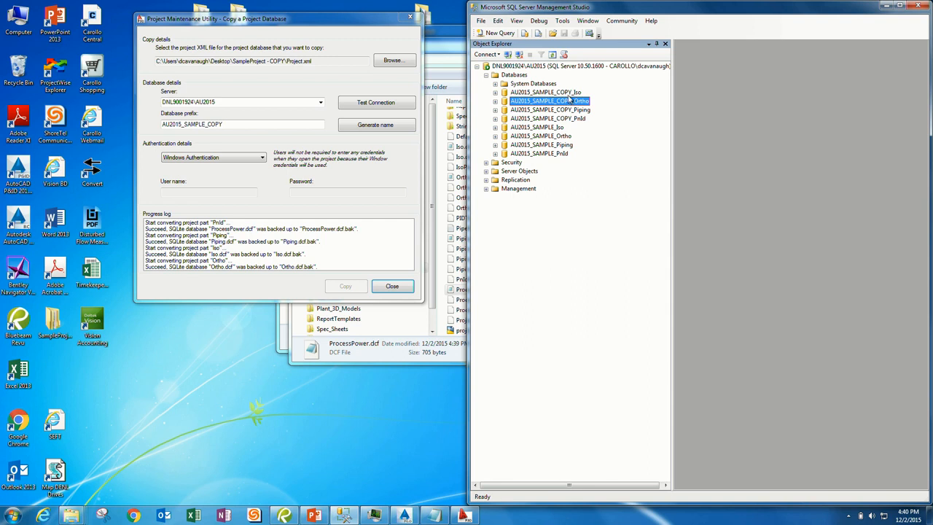
pyautogui.click(567, 93)
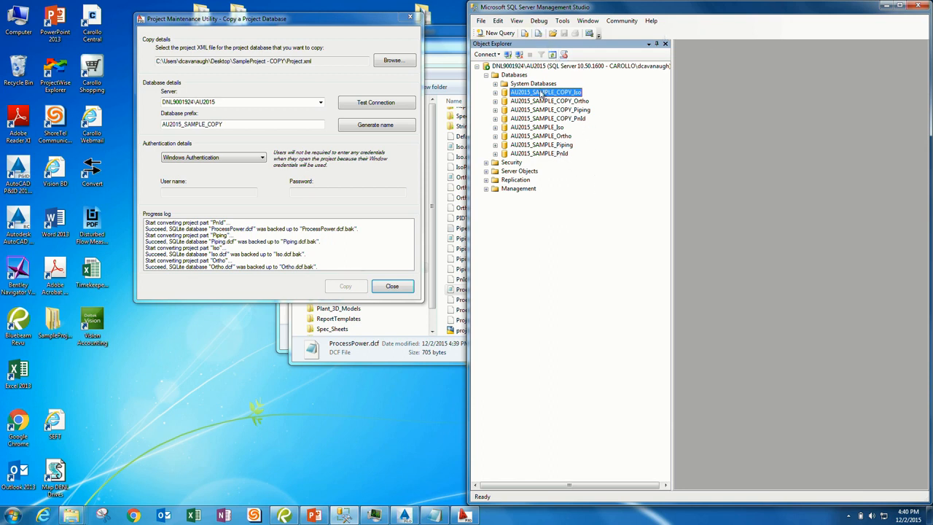
pyautogui.click(563, 110)
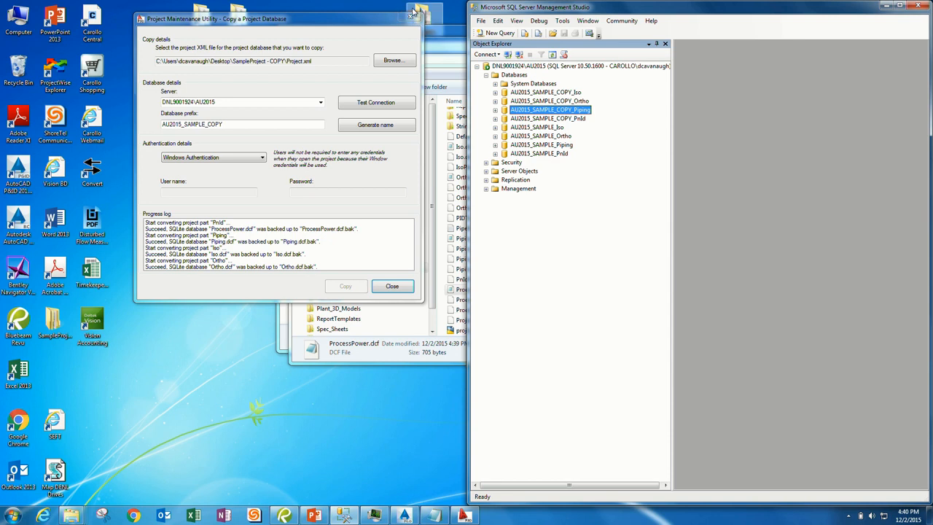
pyautogui.click(546, 93)
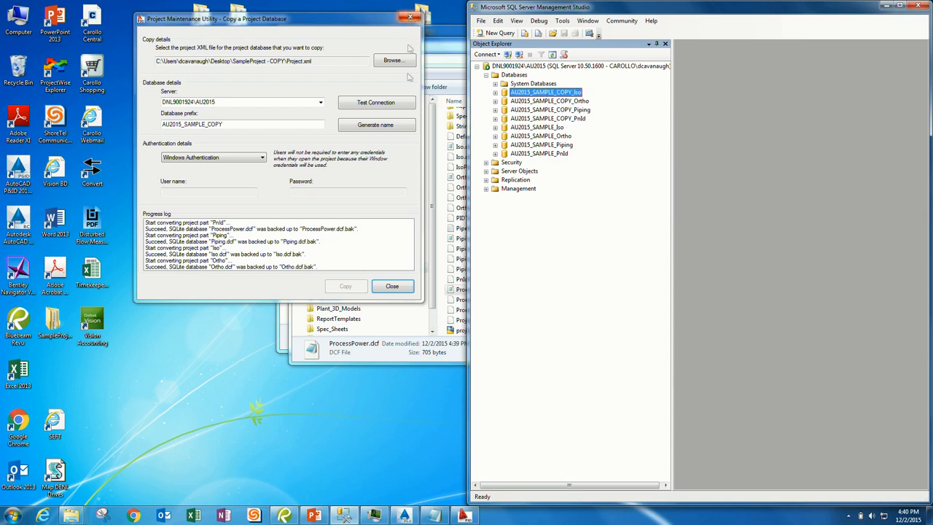
# Relaunch PnPProjectMaintenance.exe for moving a project database and select Project.xml from the SampleProject - COPY folder
pyautogui.click(392, 286)
pyautogui.moveTo(422, 44); pyautogui.dragTo(330, 124)
pyautogui.doubleClick(238, 21)
pyautogui.doubleClick(456, 209)
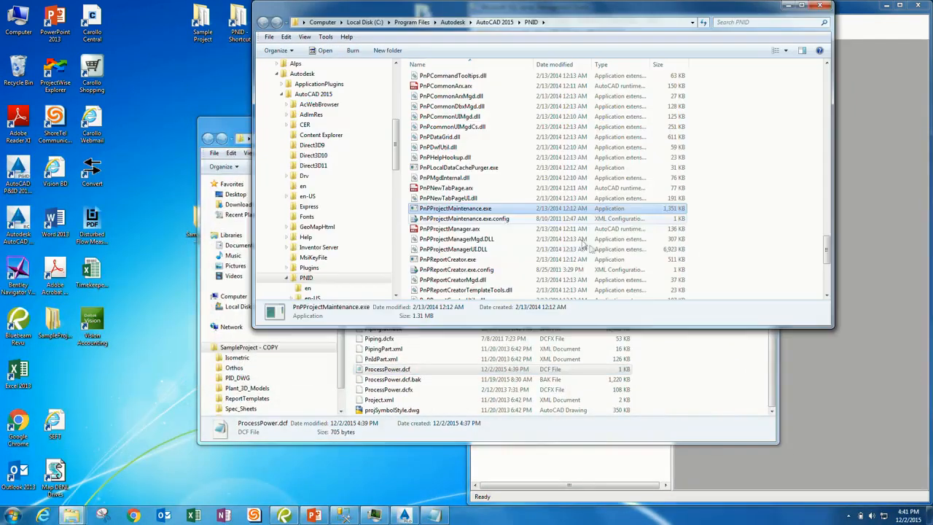
pyautogui.click(95, 137)
pyautogui.click(252, 312)
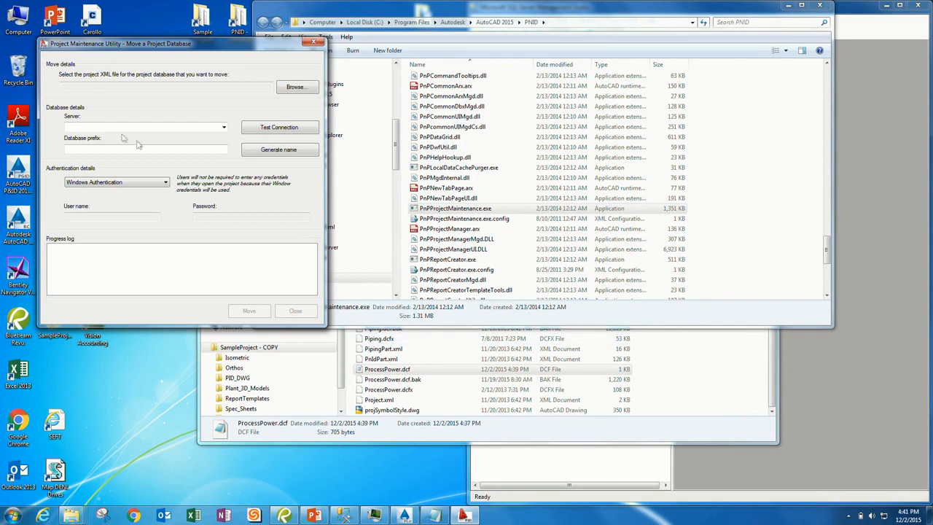
pyautogui.click(293, 88)
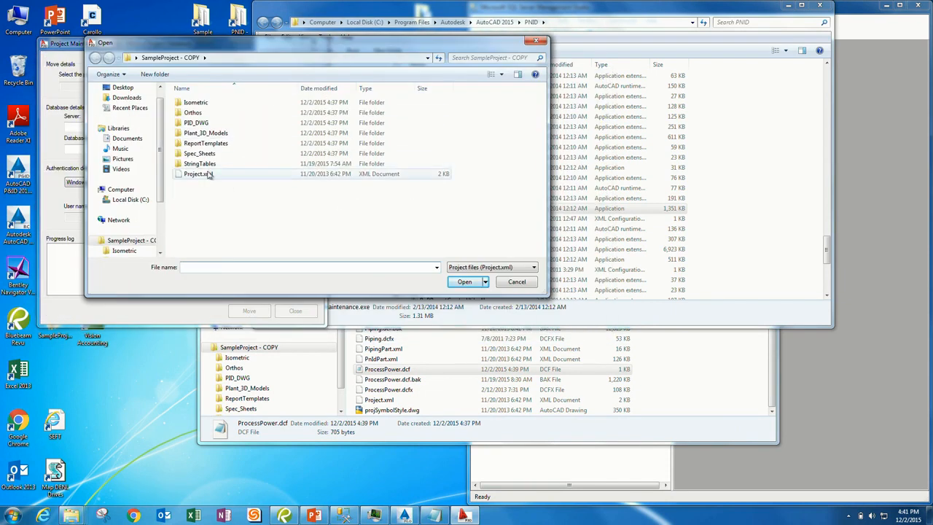
pyautogui.doubleClick(207, 174)
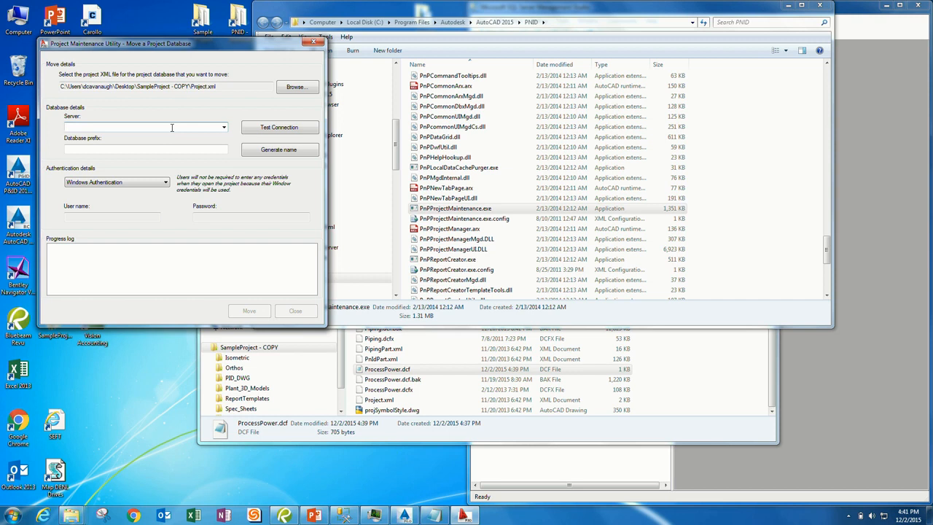
# Set the move's server to DNL9001924\AU2015 and the database prefix to AU2015_SAMPLE_COPY_MOVED
pyautogui.write('DNL9001924\\AU2015')
pyautogui.press('Tab')
pyautogui.write('AU20')
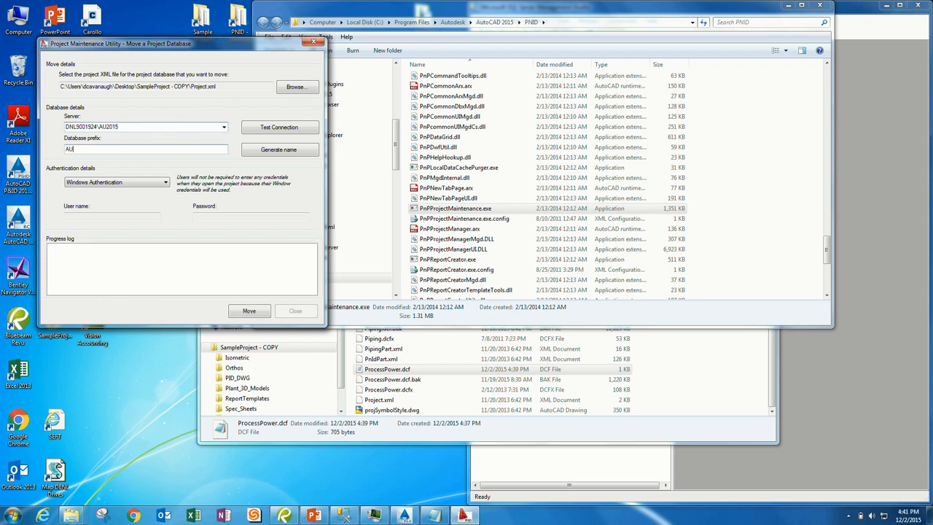
pyautogui.write('15_SAMPLE_')
pyautogui.write('COPY_MOVED')
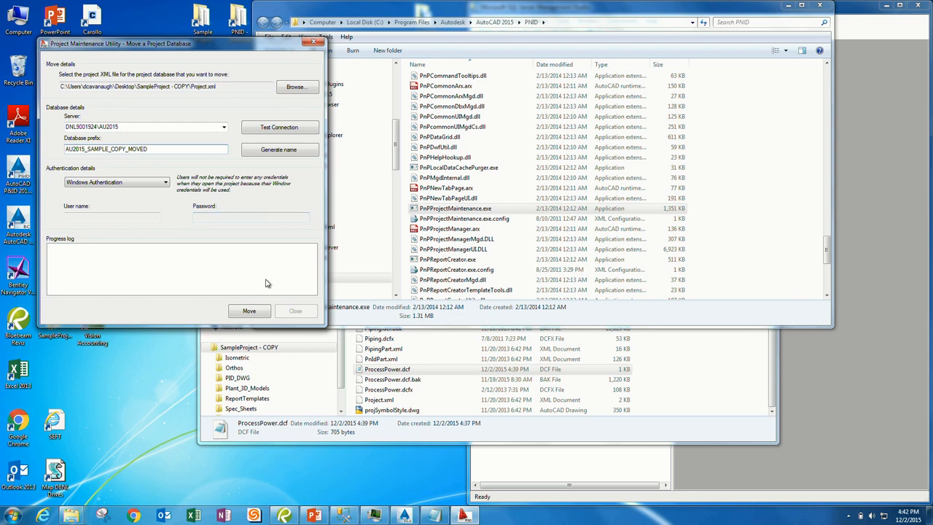
# Test the connection to the specified database server and dismiss the message
pyautogui.click(273, 130)
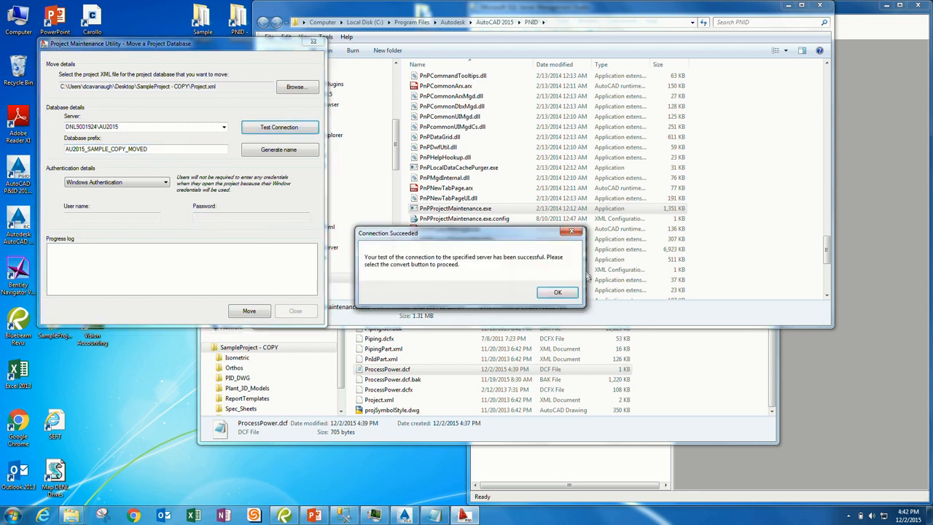
pyautogui.moveTo(444, 236); pyautogui.dragTo(196, 185)
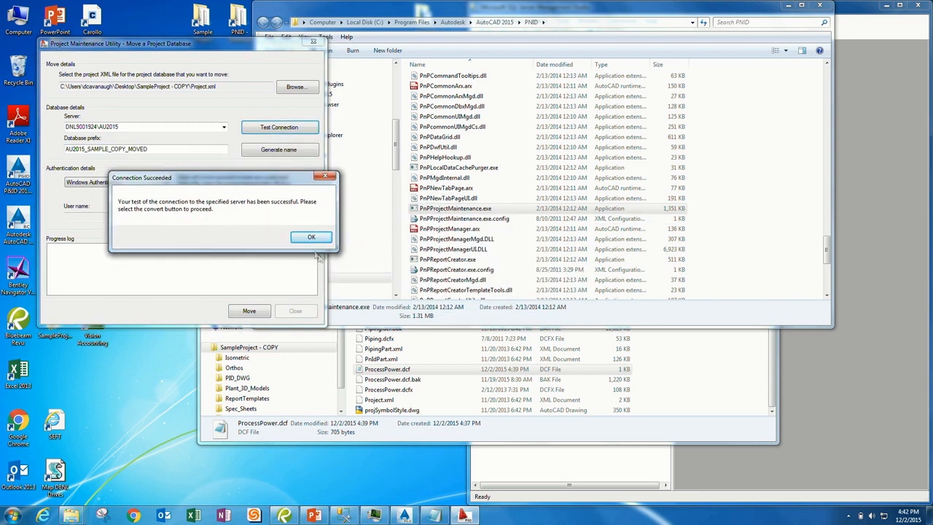
pyautogui.click(311, 237)
# Clear the database prefix and have the utility generate a name for it
pyautogui.moveTo(192, 149); pyautogui.dragTo(62, 149)
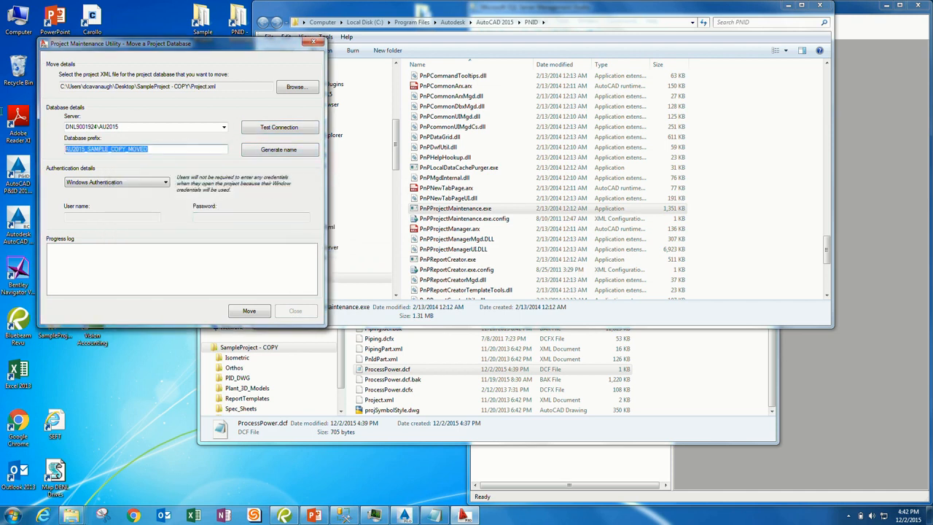
pyautogui.press('BackSpace')
pyautogui.click(301, 153)
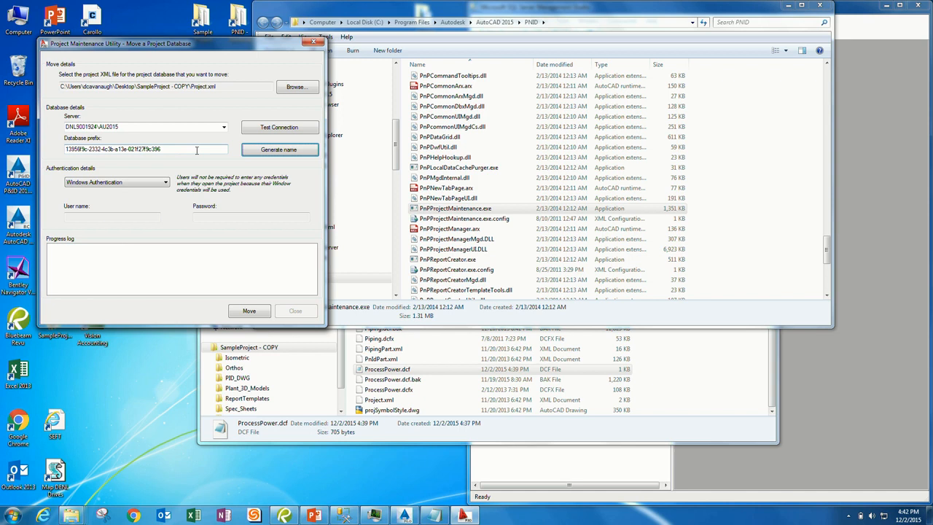
# Replace the generated database prefix with AU2015_SAMPLE_COPY_MOVE
pyautogui.moveTo(196, 149); pyautogui.dragTo(64, 139)
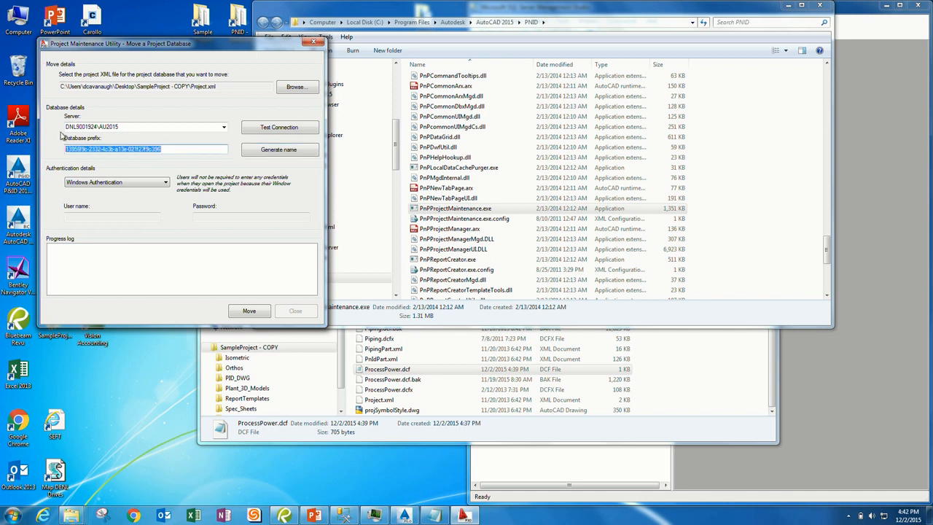
pyautogui.click(180, 148)
pyautogui.press('BackSpace')
pyautogui.press('BackSpace')
pyautogui.press('BackSpace')
pyautogui.press('BackSpace')
pyautogui.press('BackSpace')
pyautogui.press('BackSpace')
pyautogui.press('BackSpace')
pyautogui.press('BackSpace')
pyautogui.press('BackSpace')
pyautogui.press('BackSpace')
pyautogui.press('BackSpace')
pyautogui.press('BackSpace')
pyautogui.press('BackSpace')
pyautogui.press('BackSpace')
pyautogui.press('BackSpace')
pyautogui.press('BackSpace')
pyautogui.press('BackSpace')
pyautogui.press('BackSpace')
pyautogui.press('BackSpace')
pyautogui.press('BackSpace')
pyautogui.press('BackSpace')
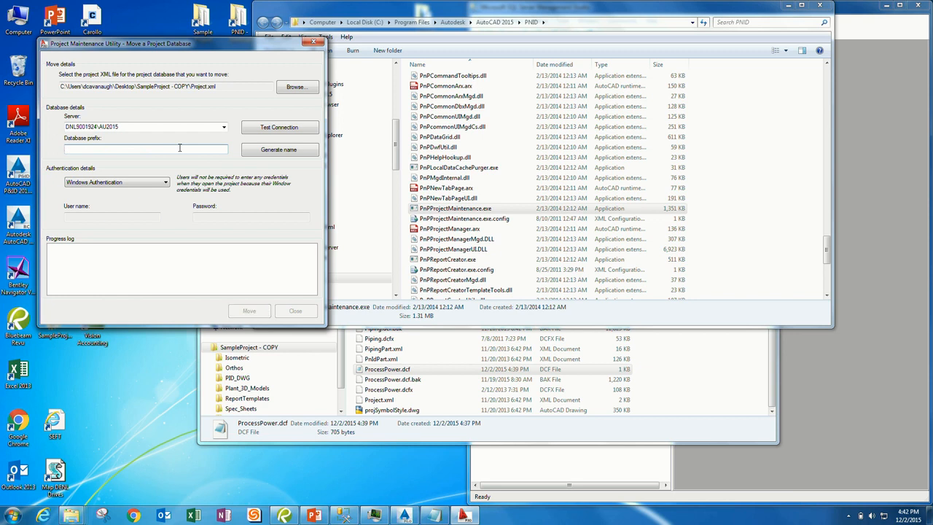
pyautogui.write('AU')
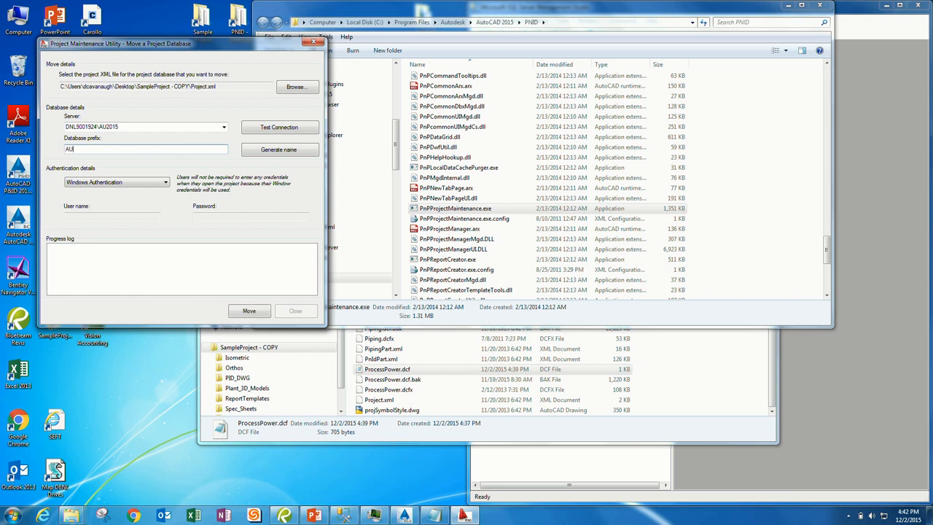
pyautogui.write('2015_SAMPLE_COPY_MOVE')
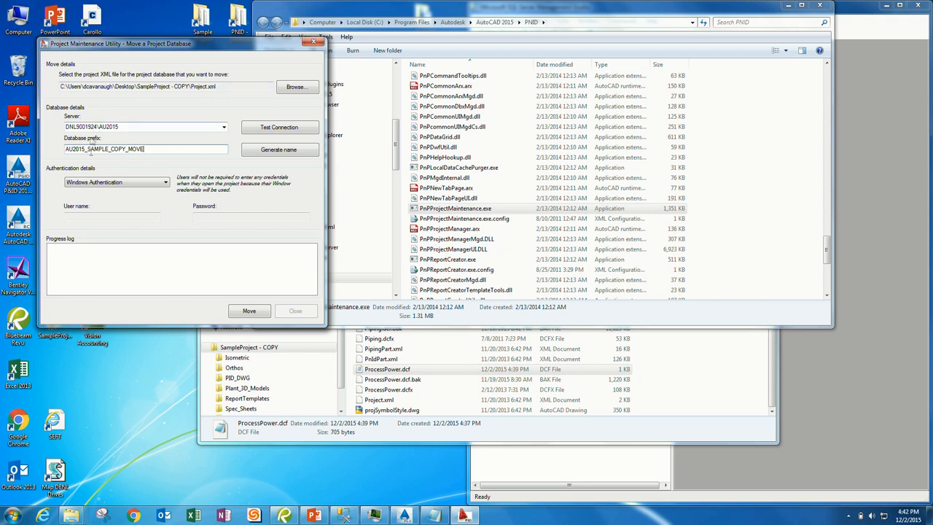
# Run the project database move beside Management Studio and open ProcessPower.dcf from SampleProject - COPY to check its database link
pyautogui.click(816, 339)
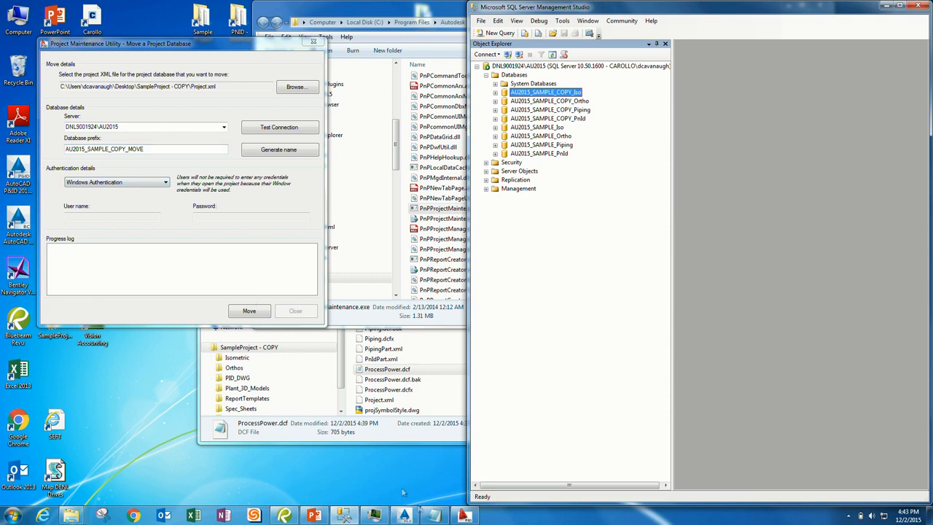
pyautogui.click(250, 311)
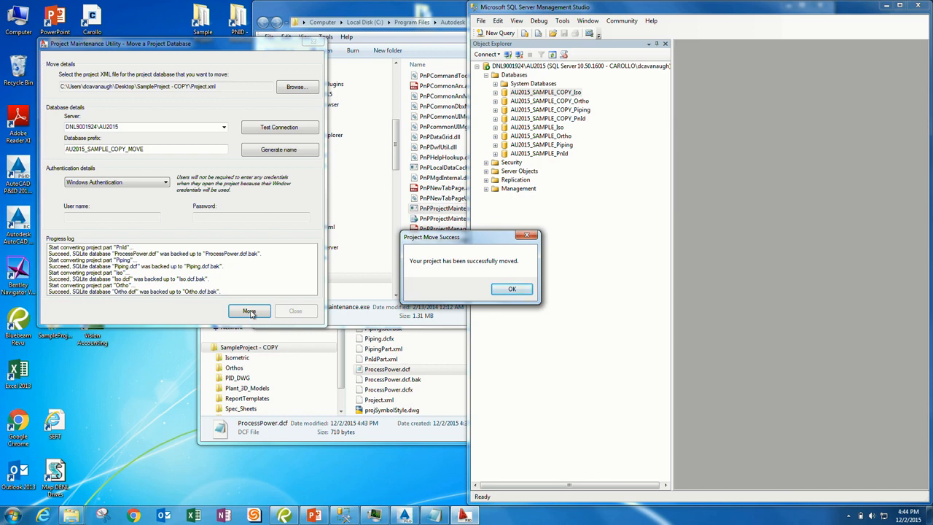
pyautogui.doubleClick(387, 369)
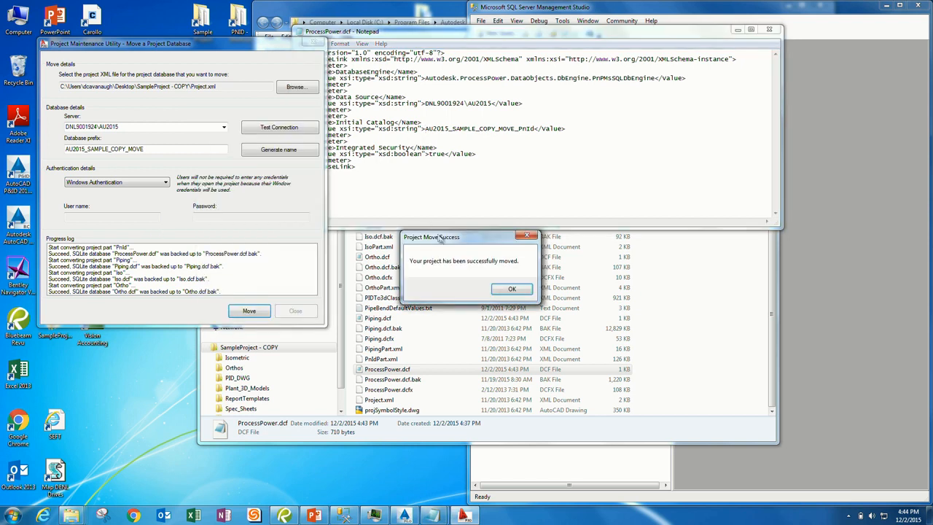
pyautogui.moveTo(446, 235); pyautogui.dragTo(154, 151)
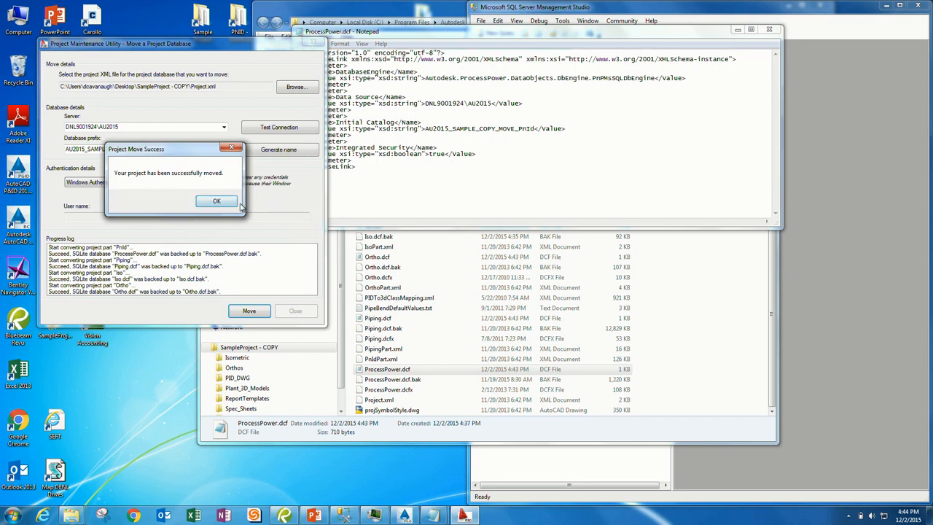
pyautogui.click(215, 202)
# Return to SQL Server Management Studio and refresh the Databases list to check the AU2015_SAMPLE_COPY_MOVE databases
pyautogui.click(890, 185)
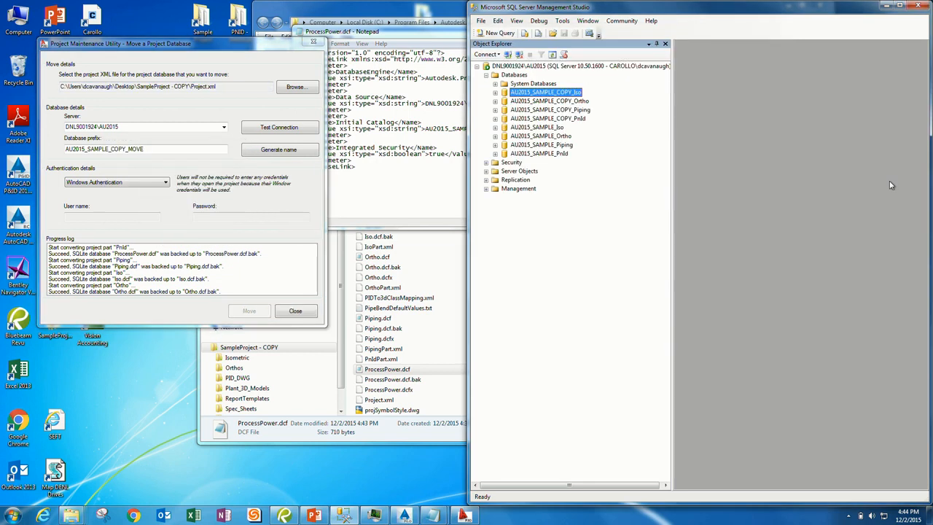
pyautogui.click(553, 56)
pyautogui.click(553, 56)
pyautogui.click(486, 76)
pyautogui.click(486, 76)
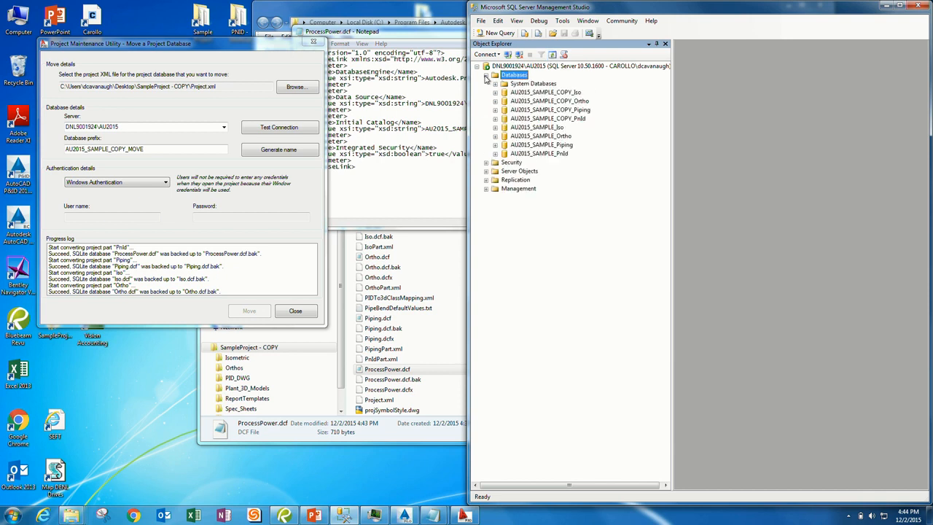
pyautogui.click(553, 56)
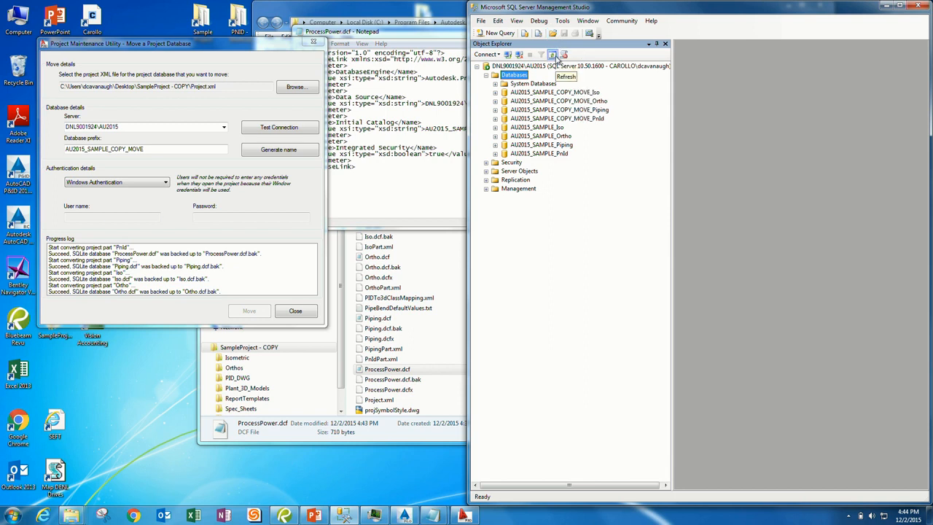
pyautogui.click(575, 93)
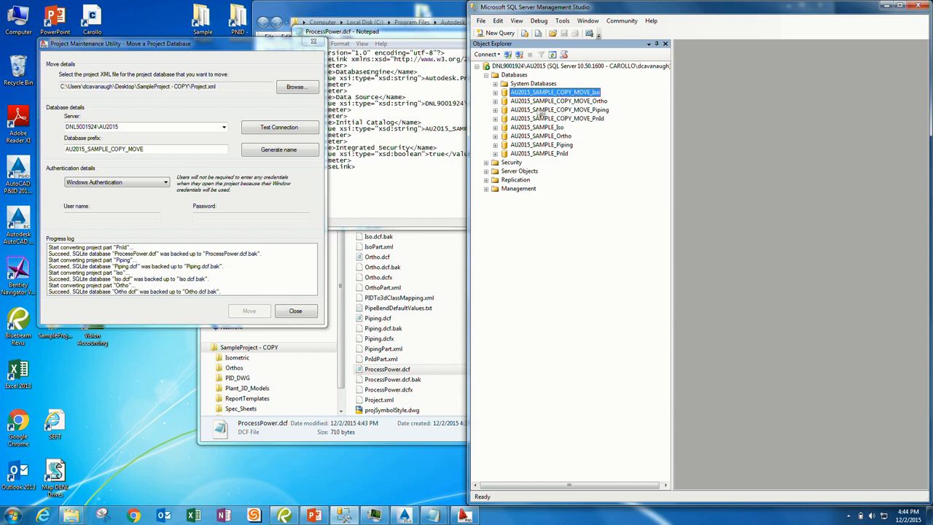
# Bring the AutoCAD 2015 PNID program folder forward and try to run PnPLocalDataCachePurger.exe
pyautogui.moveTo(265, 45)
pyautogui.mouseDown()
pyautogui.moveTo(285, 33)
pyautogui.moveTo(271, 37)
pyautogui.mouseUp()
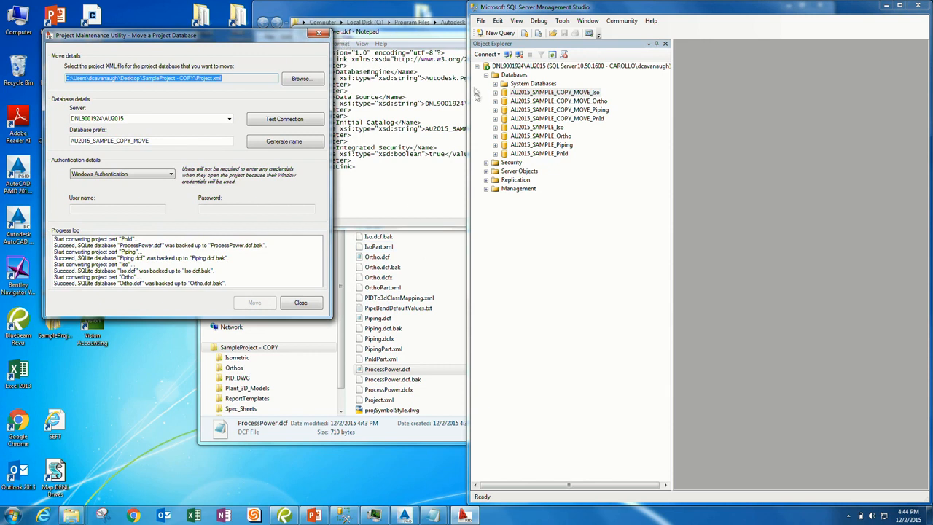
pyautogui.moveTo(301, 6)
pyautogui.mouseDown()
pyautogui.moveTo(318, 27)
pyautogui.moveTo(291, 9)
pyautogui.mouseUp()
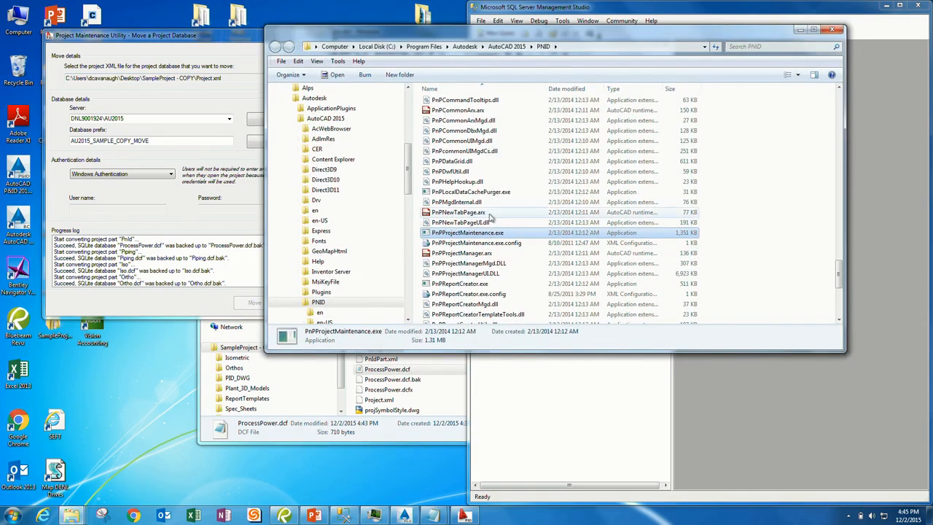
pyautogui.click(490, 223)
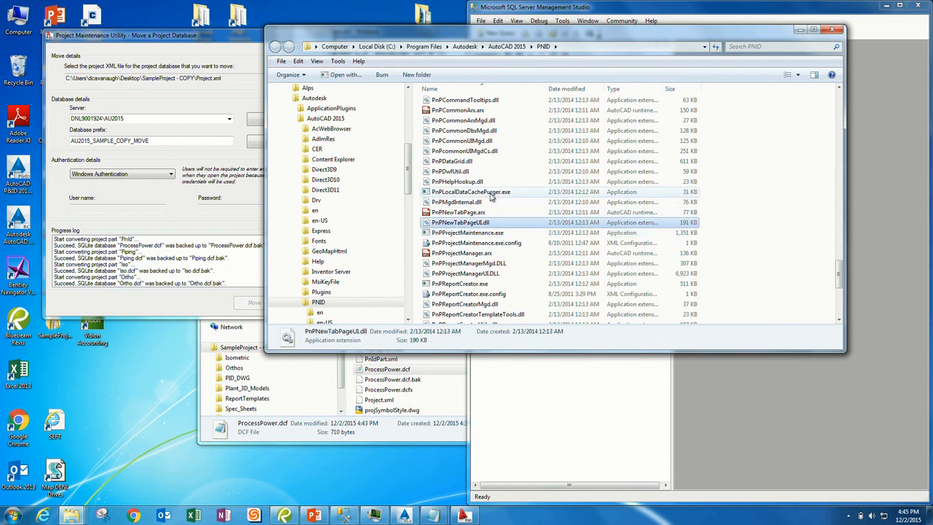
pyautogui.click(491, 192)
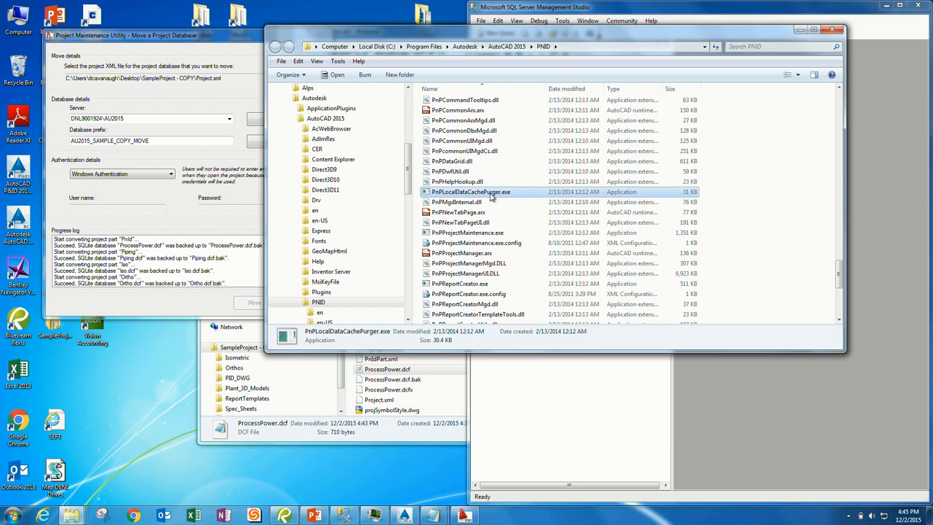
pyautogui.doubleClick(491, 193)
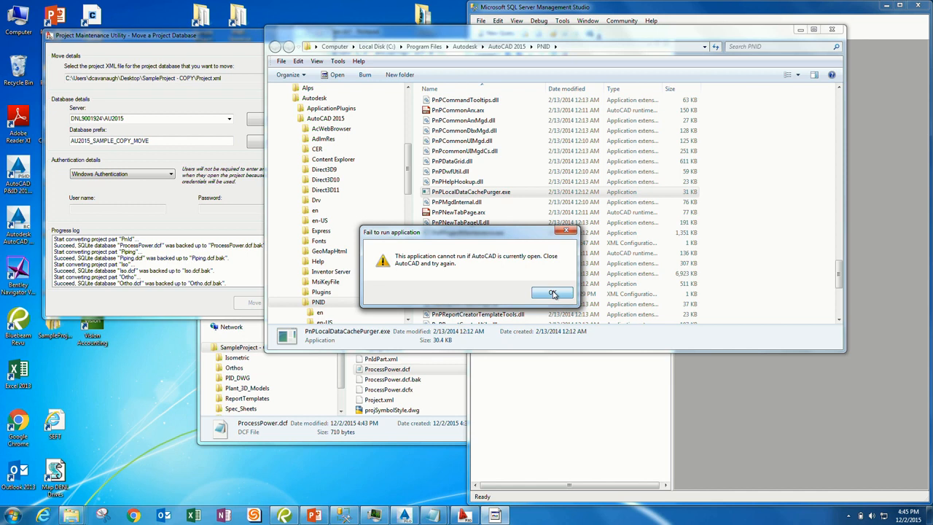
# Dismiss the purger's warning and move PnPLocalDataCachePurger.exe from the PNID folder to the desktop
pyautogui.click(552, 293)
pyautogui.moveTo(470, 193); pyautogui.dragTo(128, 373)
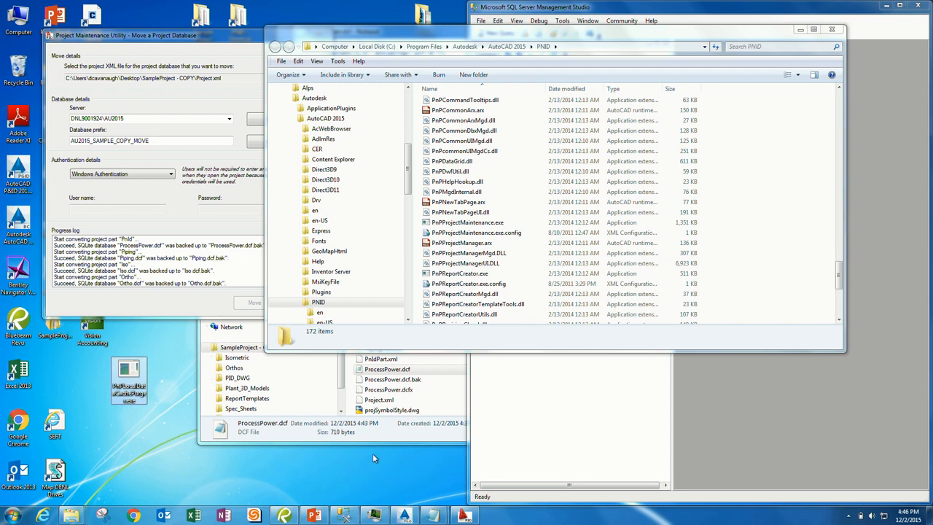
# Close the Project Maintenance Utility and minimize the PNID folder window
pyautogui.click(164, 218)
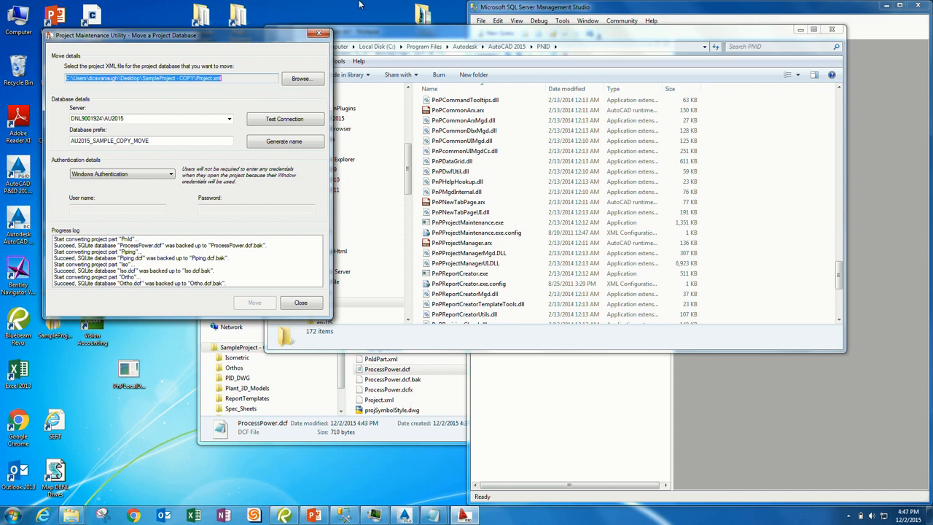
pyautogui.click(301, 306)
pyautogui.click(300, 303)
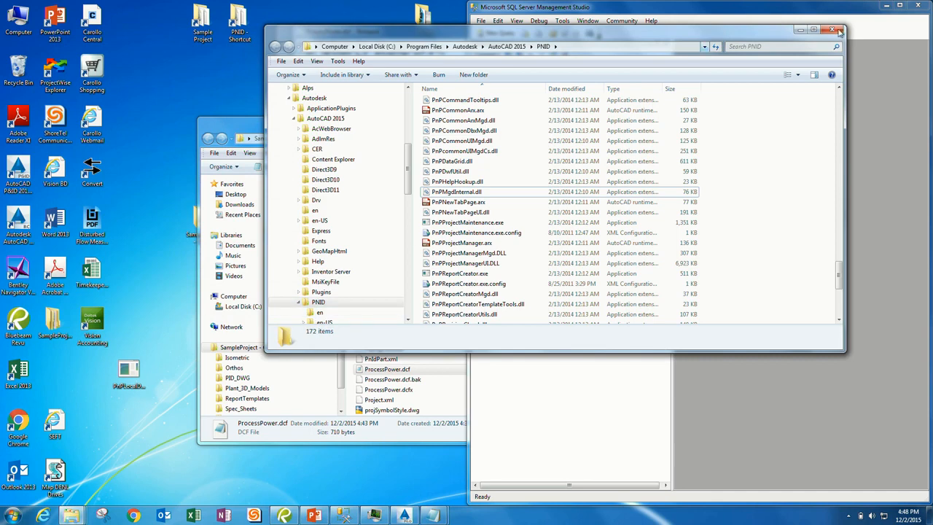
pyautogui.click(798, 31)
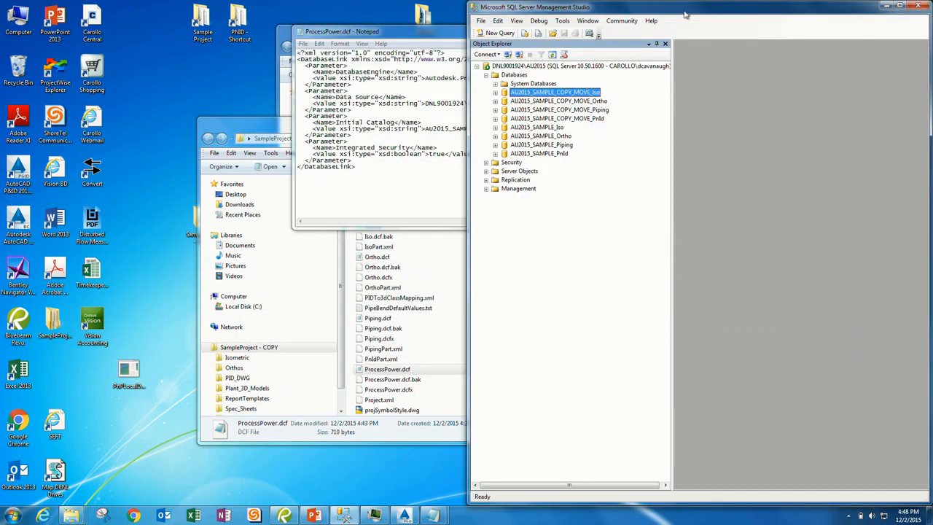
# Examine the Initial Catalog value in ProcessPower.dcf, then close the file
pyautogui.moveTo(709, 10); pyautogui.dragTo(493, 89)
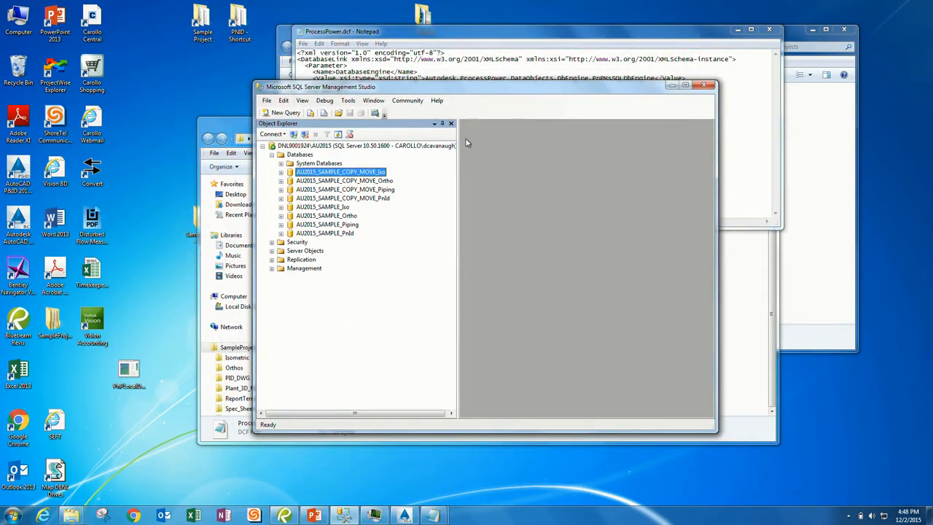
pyautogui.click(729, 64)
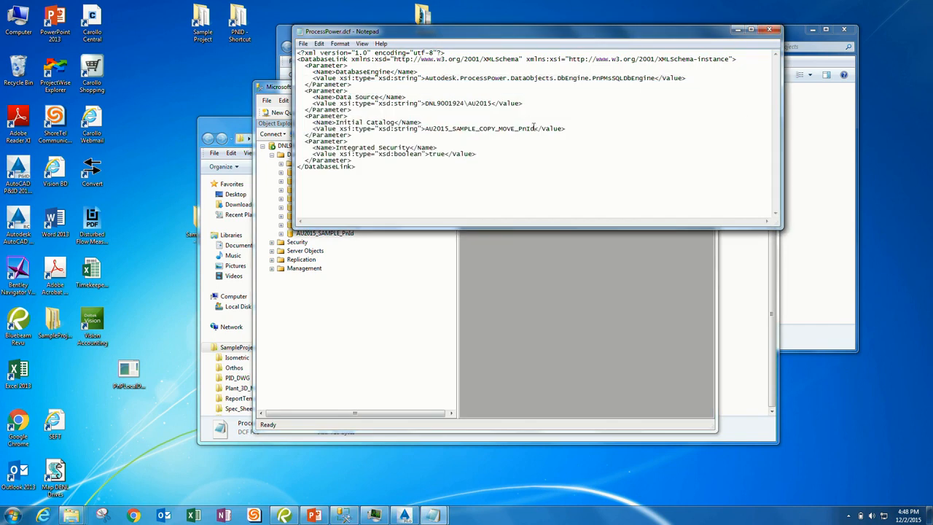
pyautogui.moveTo(534, 129); pyautogui.dragTo(431, 139)
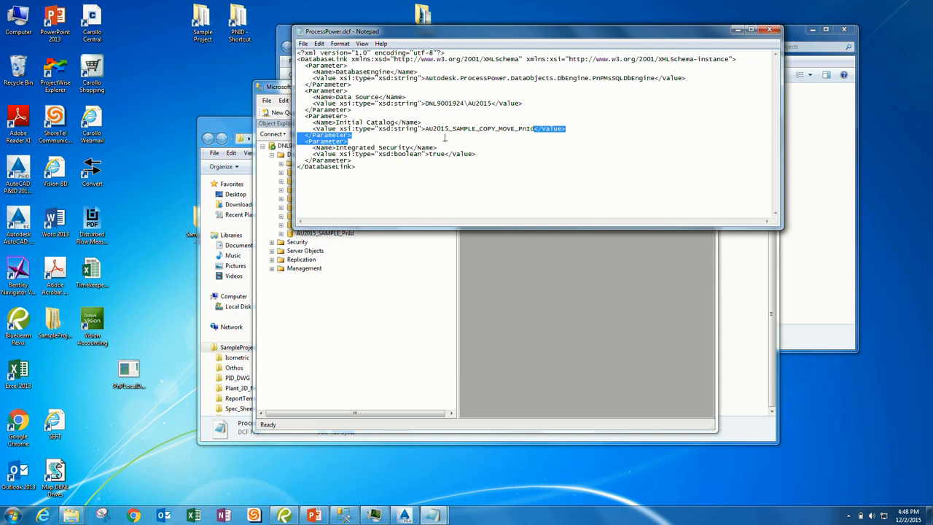
pyautogui.click(529, 129)
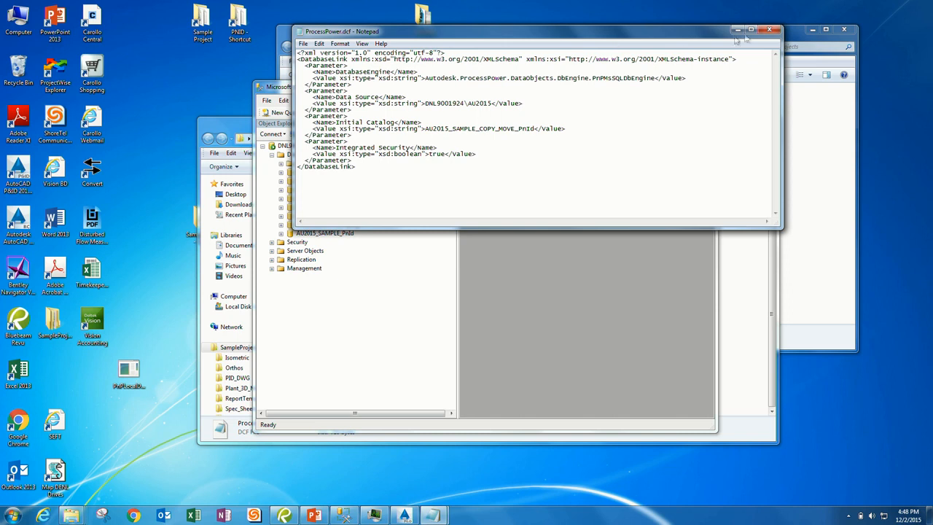
pyautogui.click(775, 30)
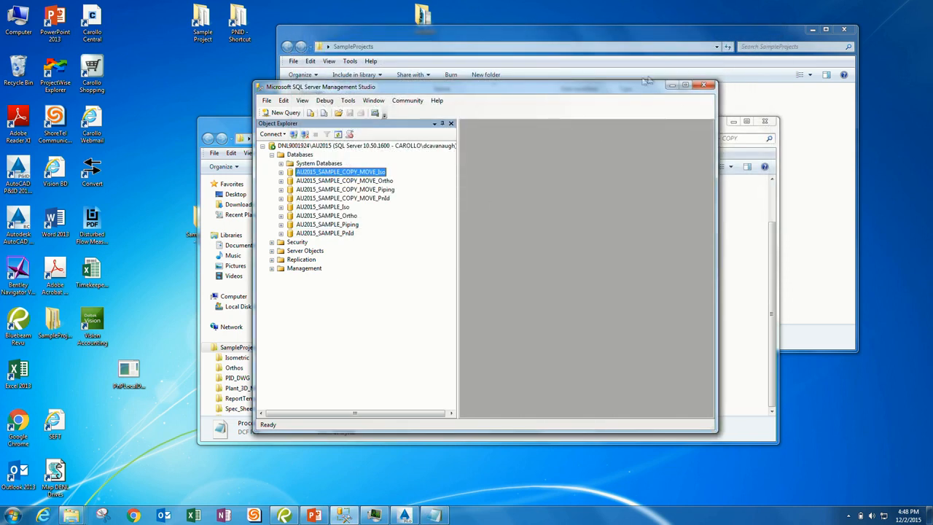
# Switch to AutoCAD P&ID and open Project.xml from the SampleProjects\SampleProject folder on the desktop
pyautogui.moveTo(406, 516)
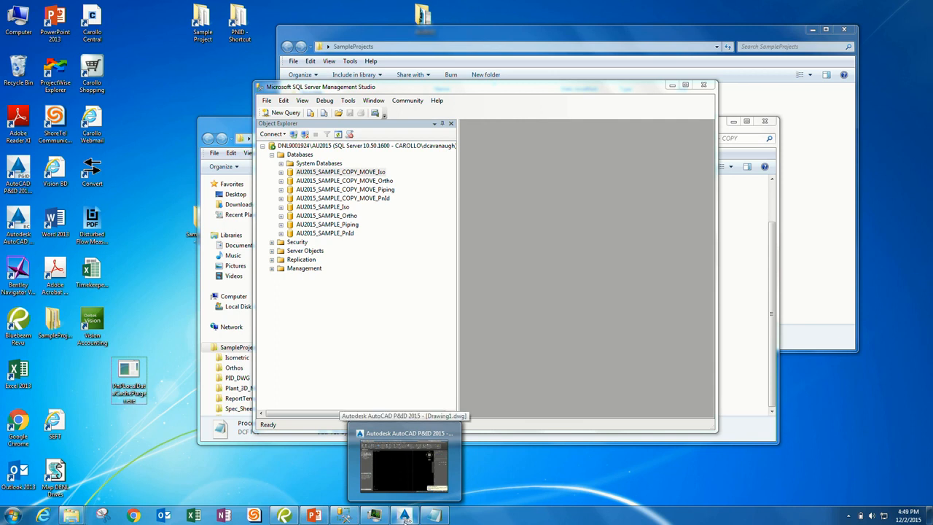
pyautogui.click(405, 516)
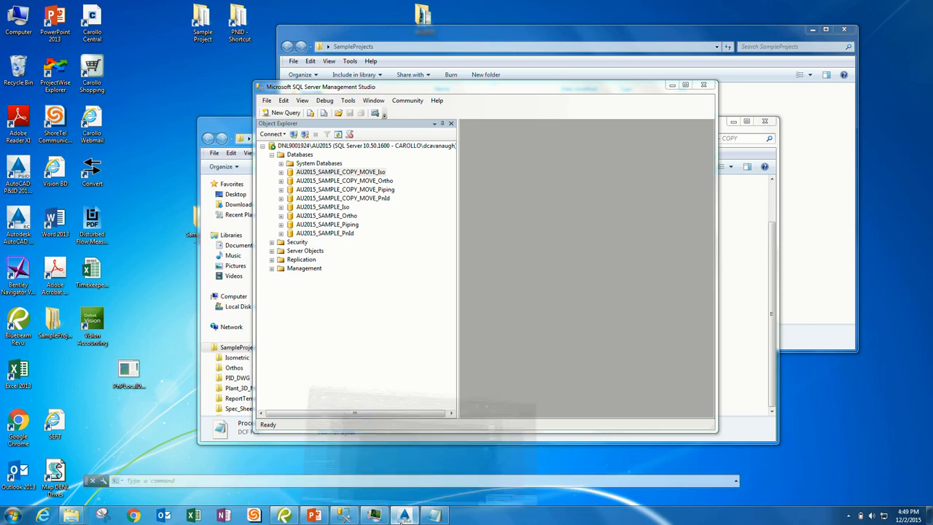
pyautogui.click(74, 139)
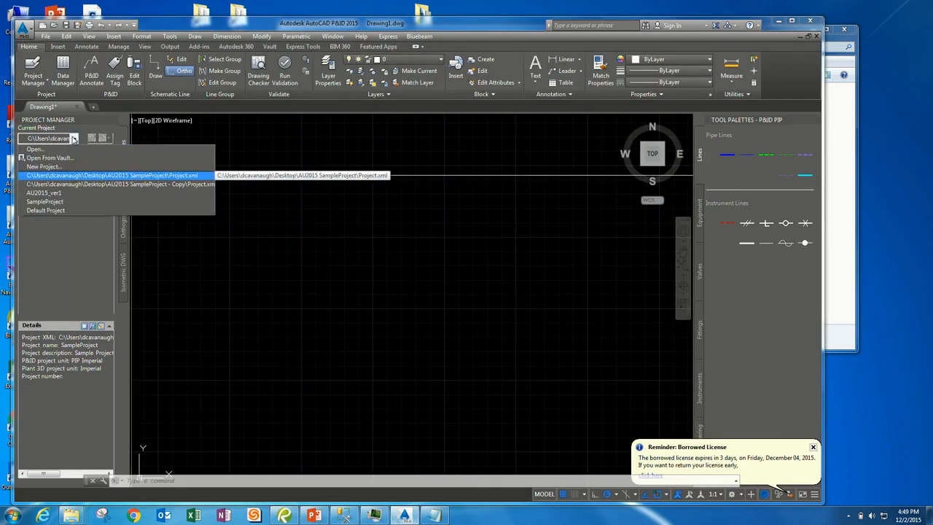
pyautogui.click(48, 150)
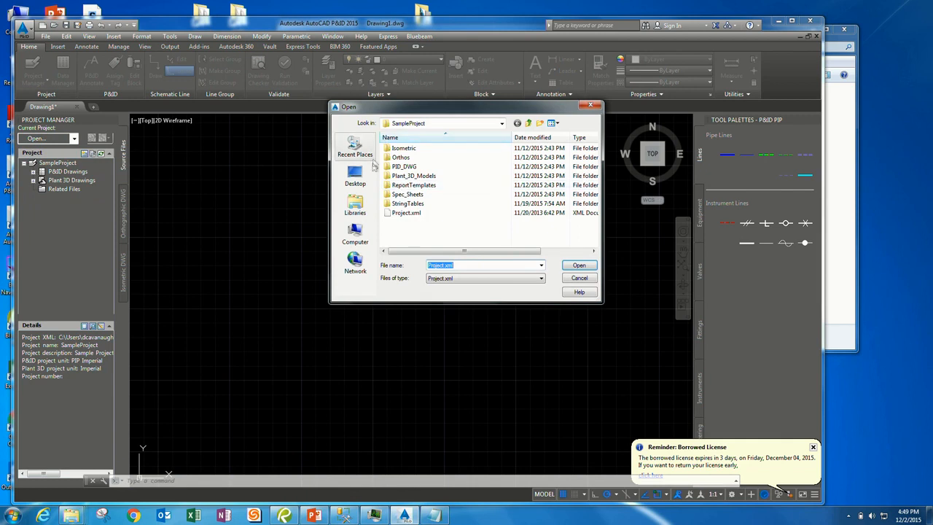
pyautogui.click(357, 182)
pyautogui.scroll(-3, 452, 191)
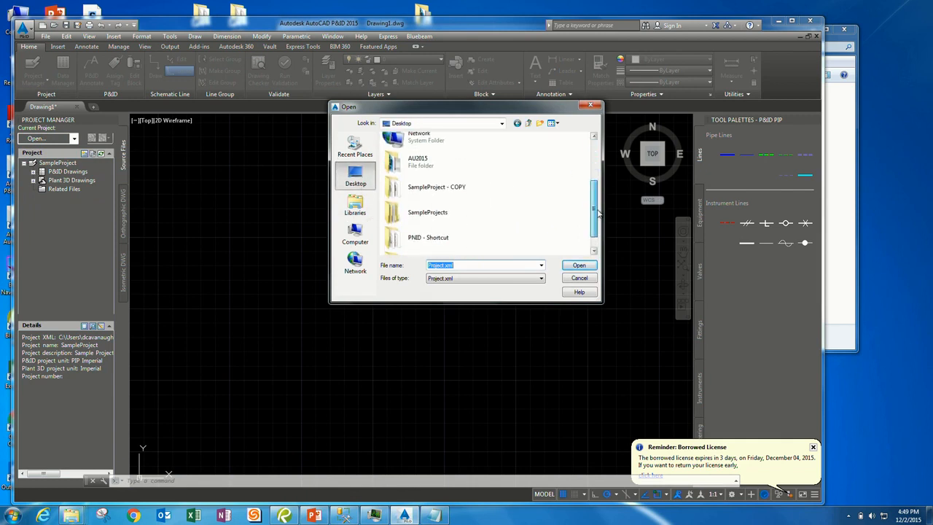
pyautogui.doubleClick(427, 211)
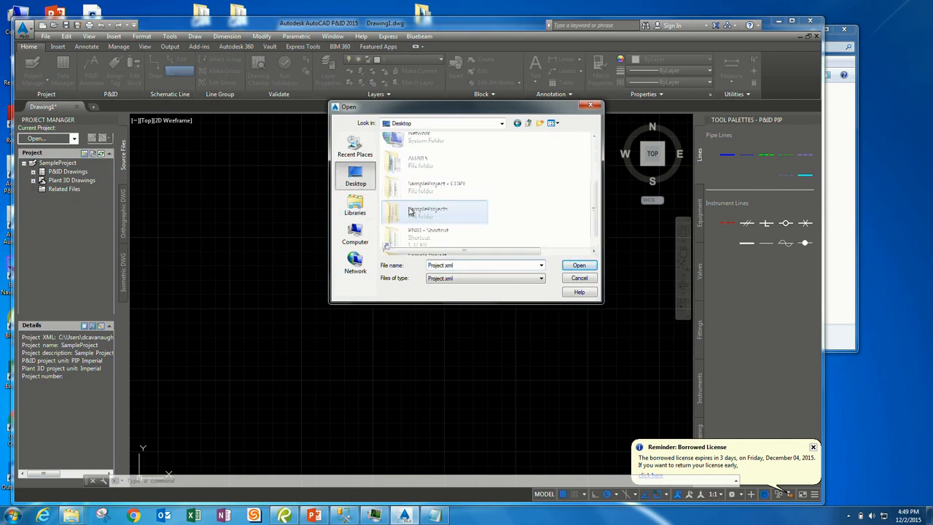
pyautogui.doubleClick(427, 149)
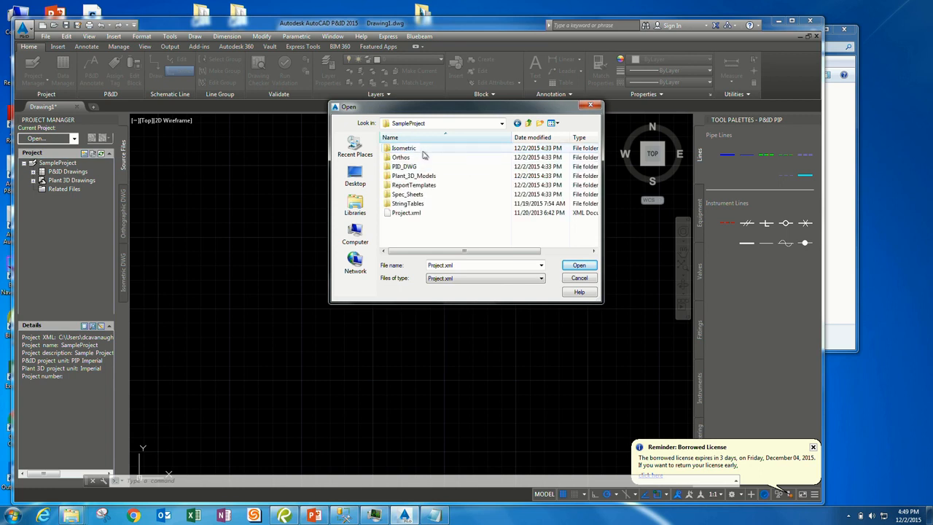
pyautogui.click(408, 213)
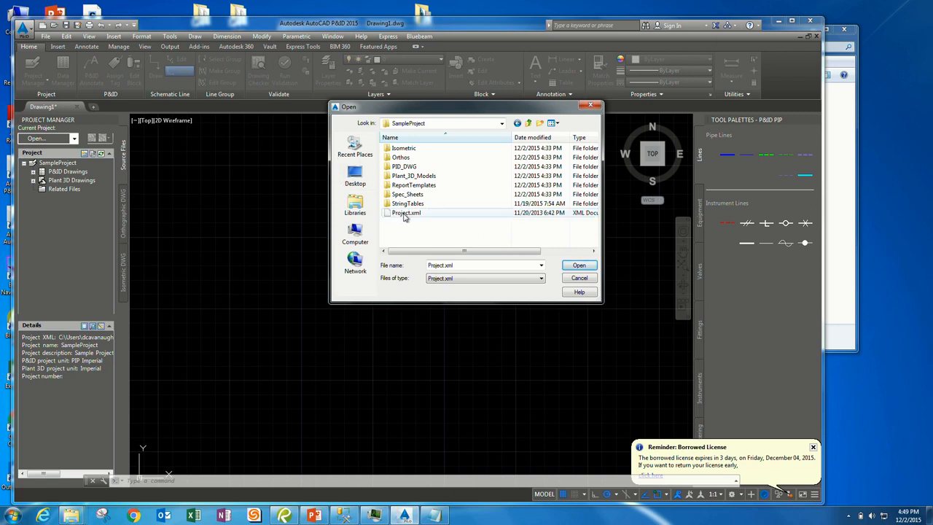
pyautogui.doubleClick(405, 213)
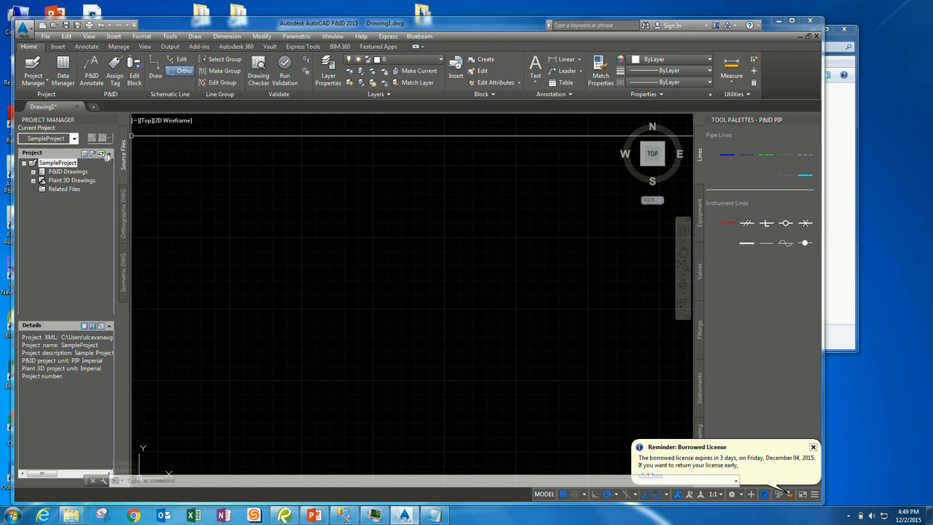
# Open drawing 1-A1-1001 from the Area_1 folder of the P&ID drawings
pyautogui.doubleClick(39, 172)
pyautogui.click(42, 180)
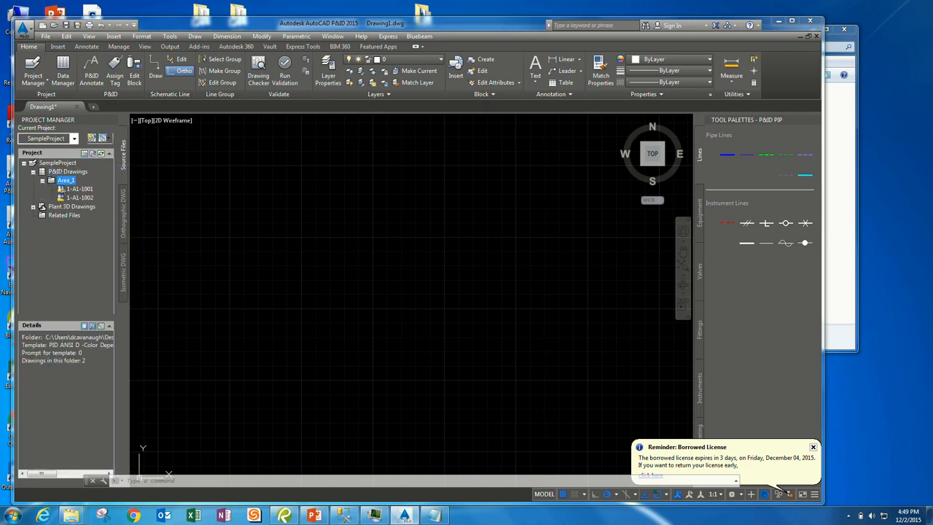
pyautogui.doubleClick(78, 189)
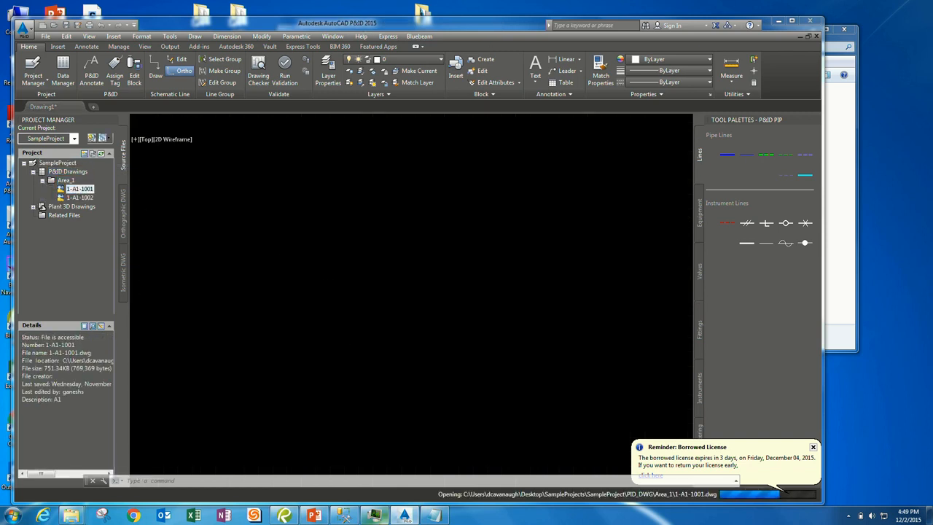
# Switch to SQL Server Management Studio and examine the tables of the AU2015_SAMPLE_COPY_MOVE_PnId database
pyautogui.click(374, 515)
pyautogui.click(344, 515)
pyautogui.moveTo(535, 86)
pyautogui.mouseDown()
pyautogui.moveTo(746, 44)
pyautogui.moveTo(819, 41)
pyautogui.mouseUp()
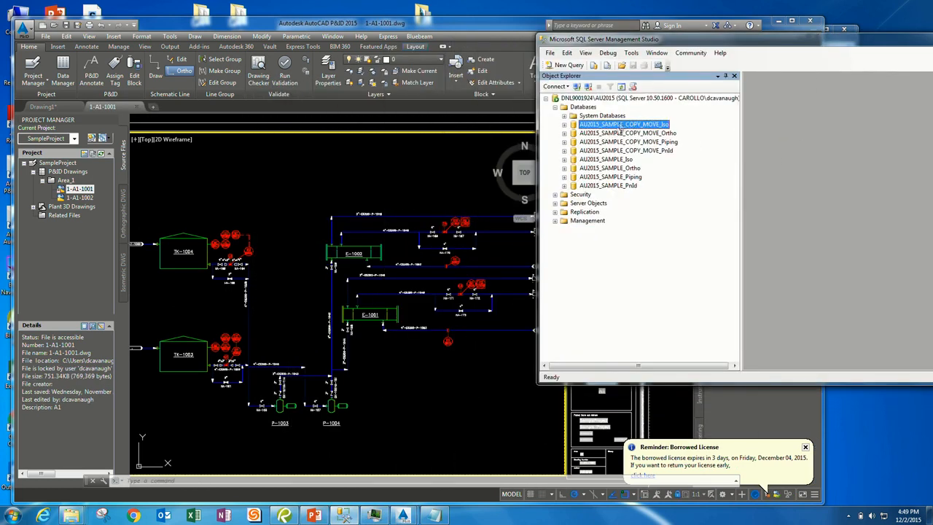
pyautogui.click(565, 150)
pyautogui.click(573, 168)
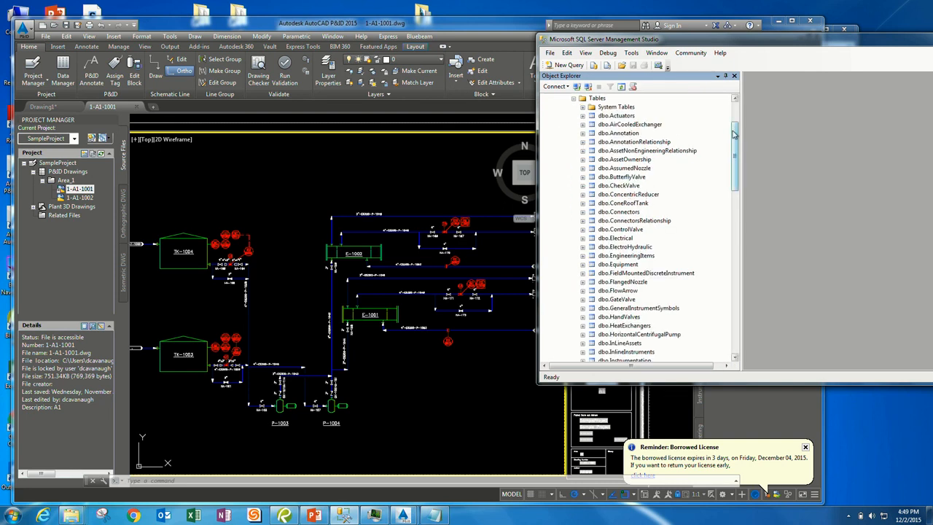
pyautogui.moveTo(734, 133); pyautogui.dragTo(735, 219)
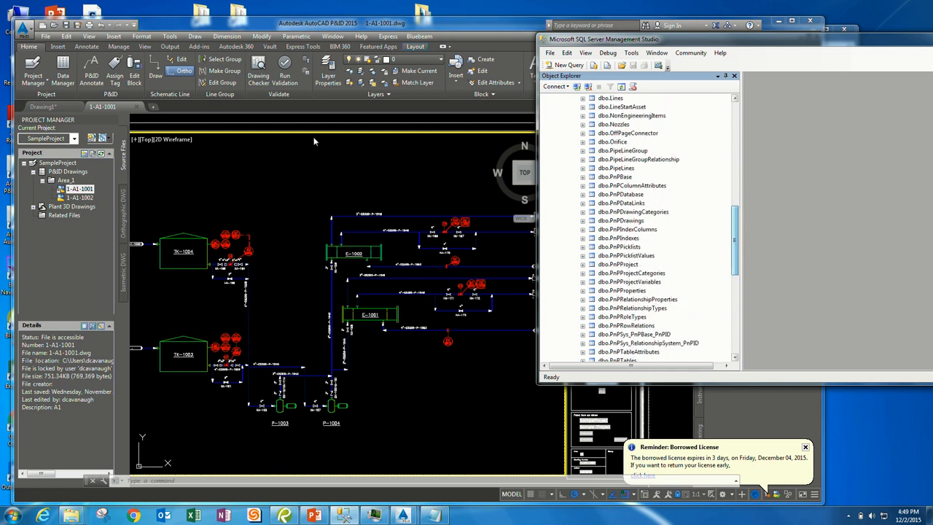
# Return to drawing 1-A1-1001, open the dbConnect Manager with the DBCONNECT command, and enlarge its palette
pyautogui.click(311, 164)
pyautogui.write('DBConn')
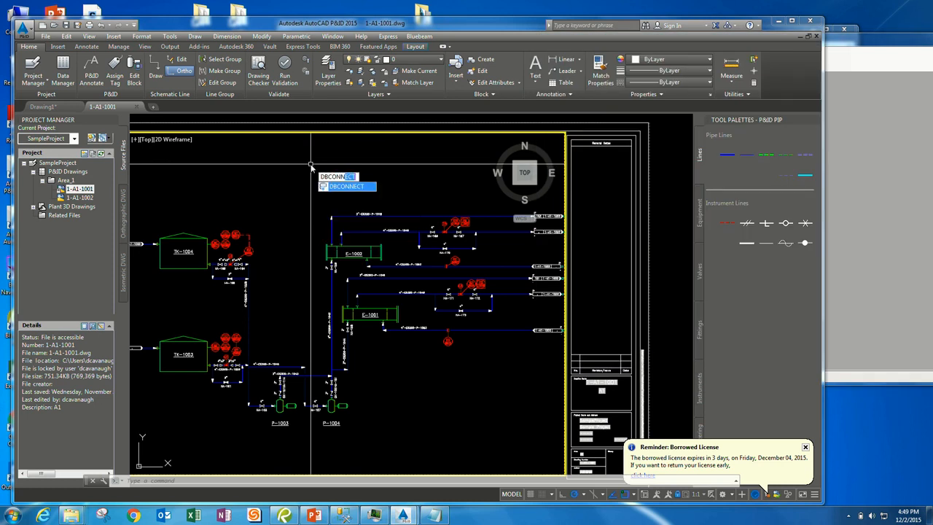
pyautogui.press('Return')
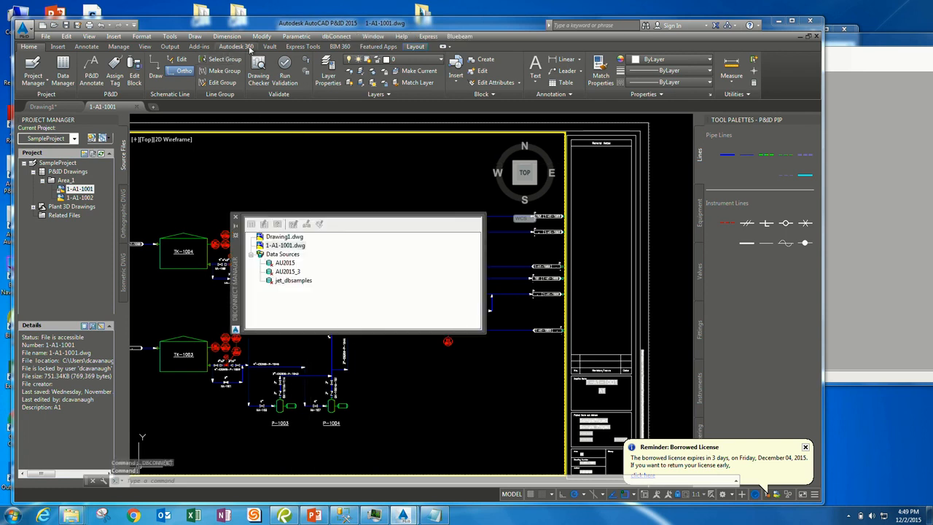
pyautogui.click(172, 36)
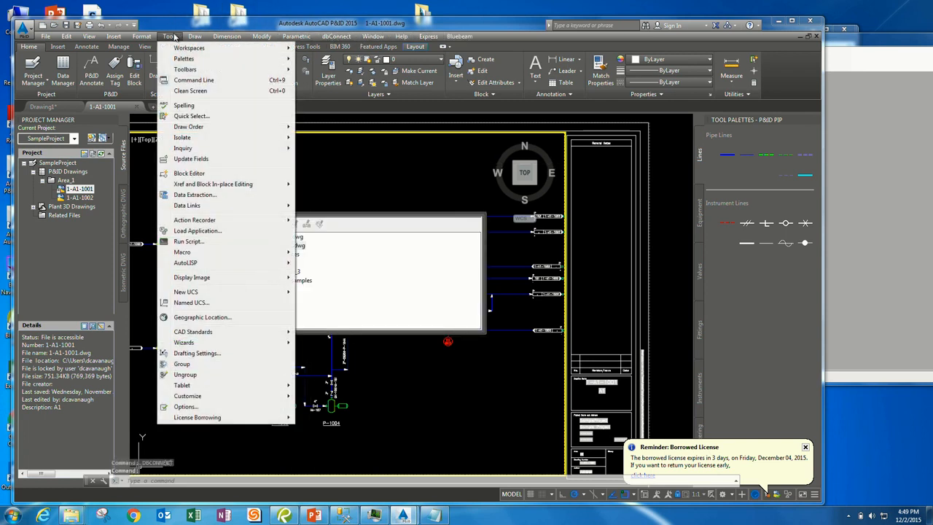
pyautogui.moveTo(214, 60)
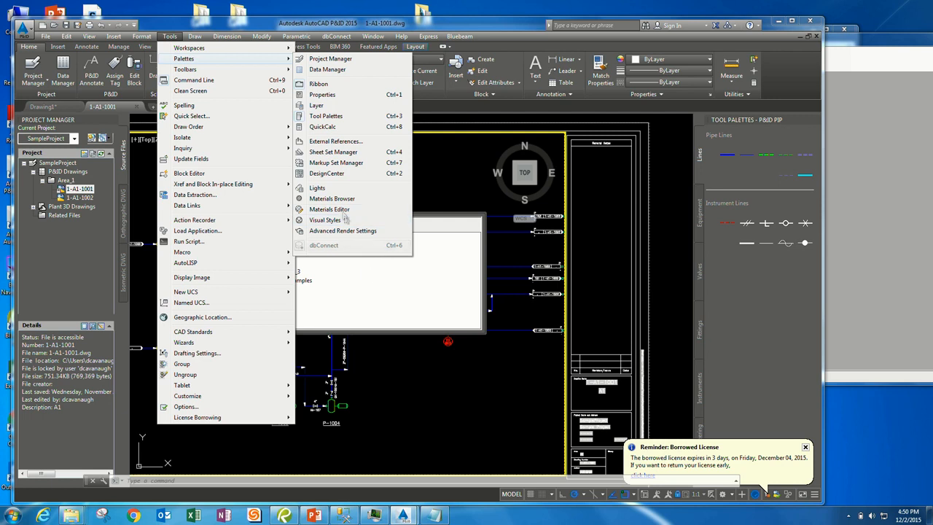
pyautogui.click(351, 252)
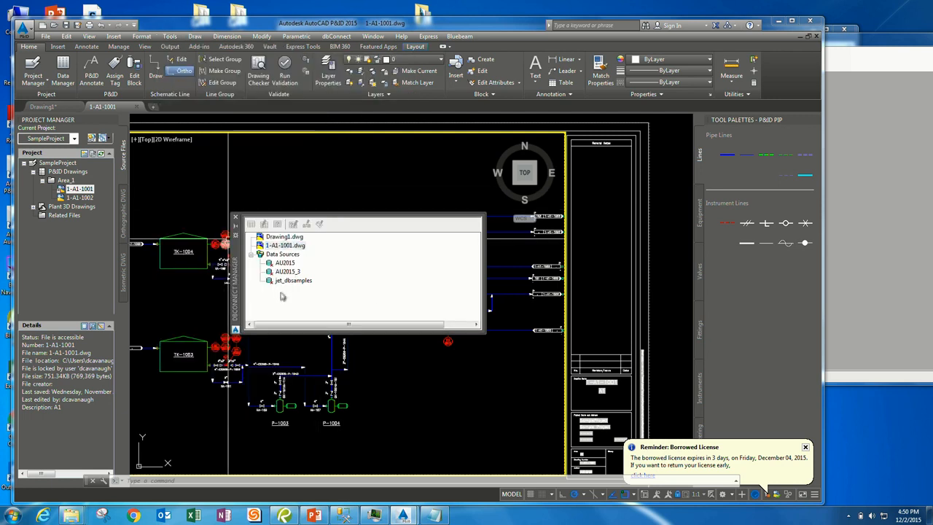
pyautogui.moveTo(237, 298); pyautogui.dragTo(186, 213)
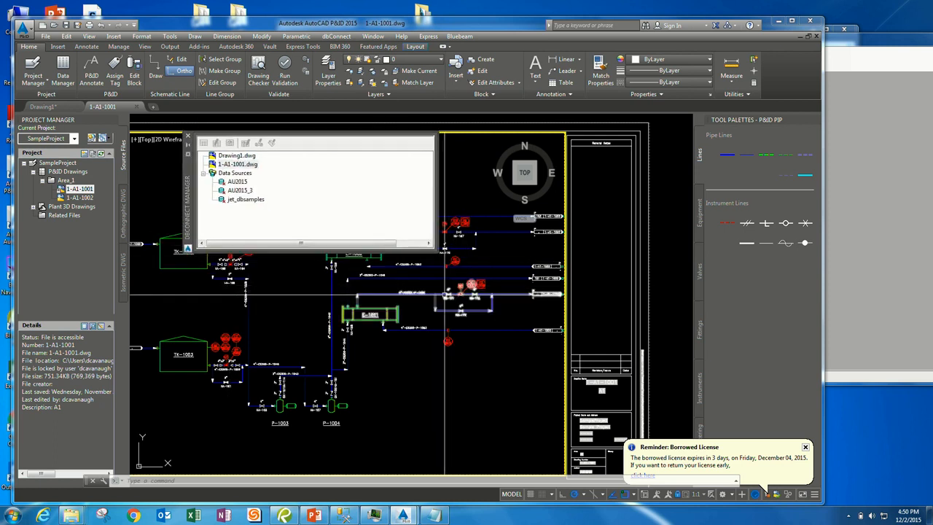
pyautogui.moveTo(439, 250); pyautogui.dragTo(551, 349)
# Check the drawing entries in the dbConnect Manager and the commands offered for 1-A1-1001.dwg
pyautogui.doubleClick(236, 154)
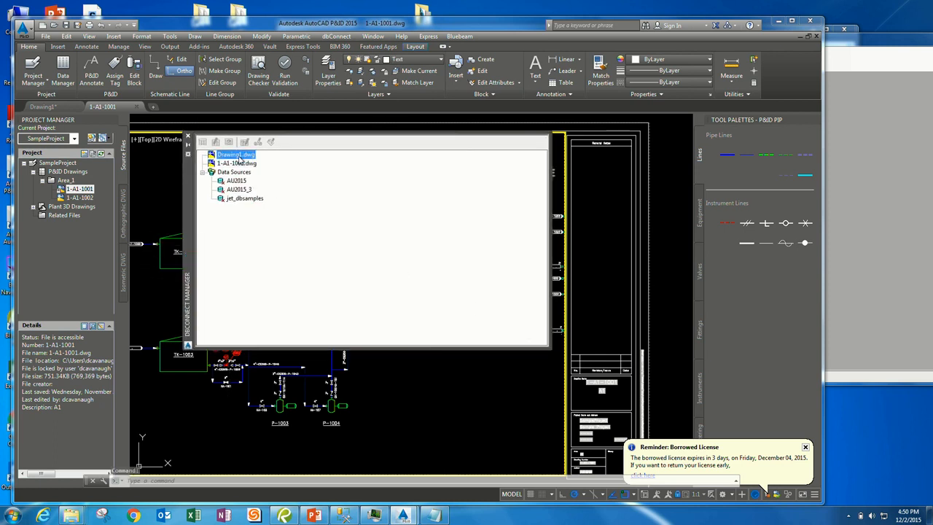
pyautogui.doubleClick(242, 164)
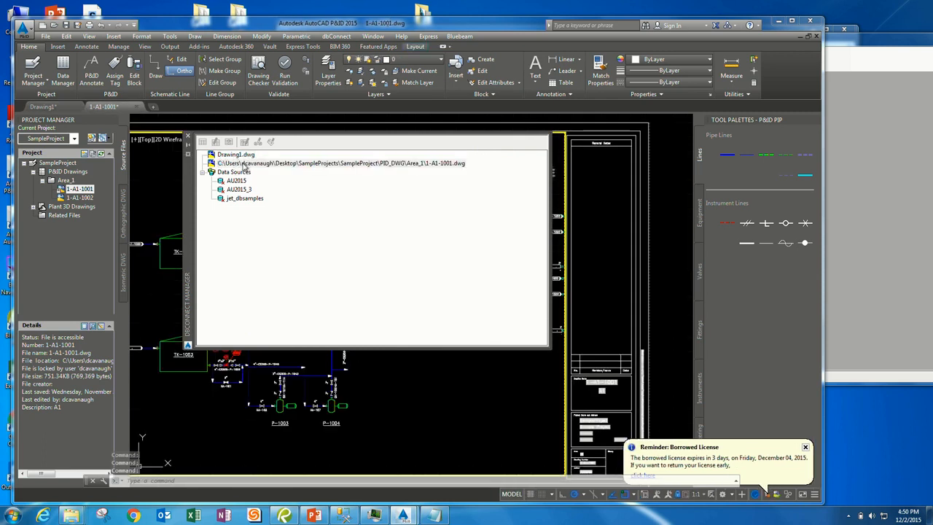
pyautogui.click(236, 163)
pyautogui.rightClick(235, 165)
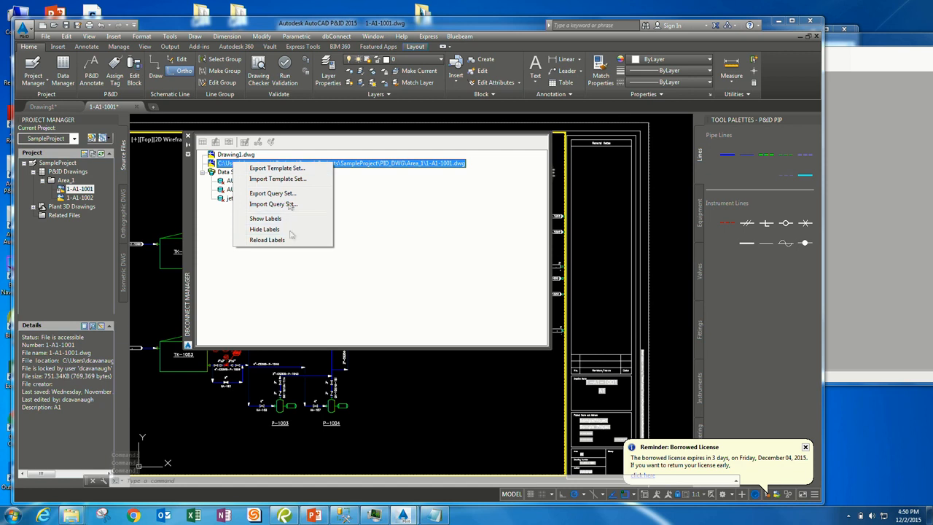
pyautogui.click(231, 243)
# Open the data link configuration of the existing AU2015 data source from the dbConnect Manager
pyautogui.click(233, 173)
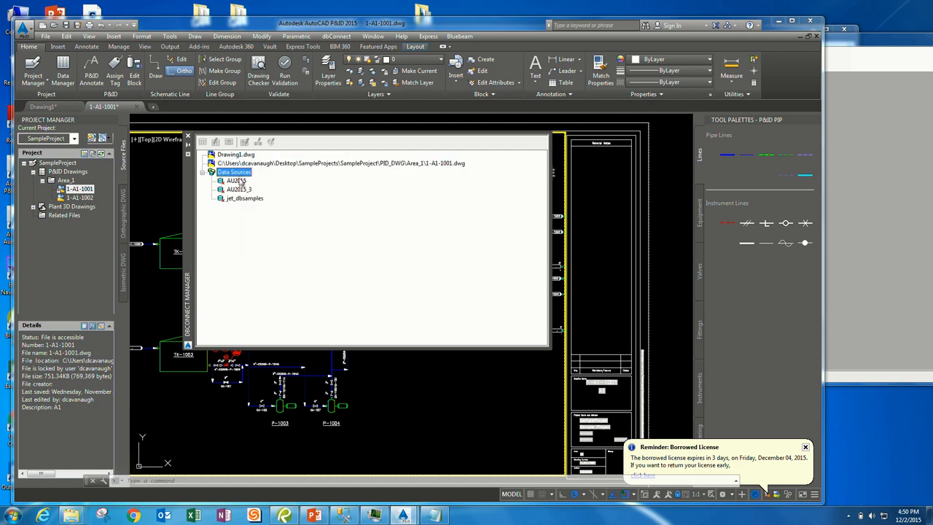
pyautogui.rightClick(237, 173)
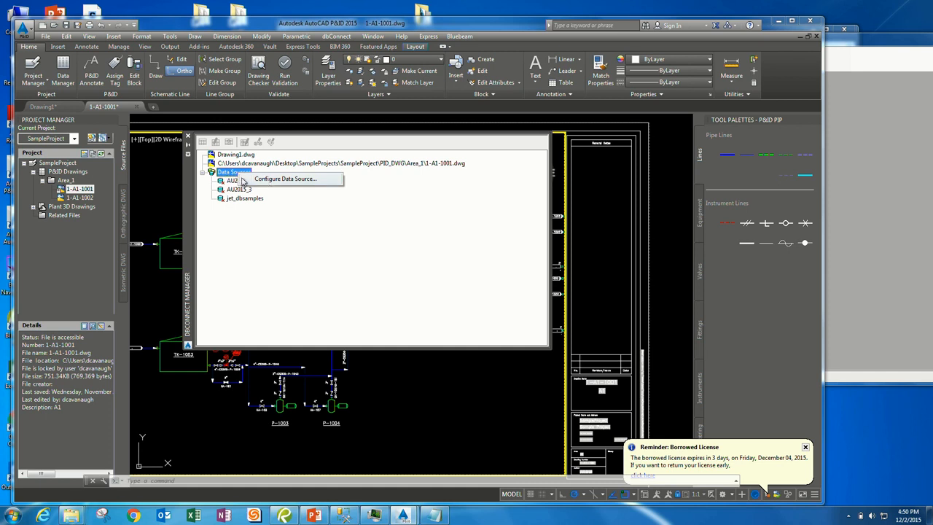
pyautogui.click(267, 179)
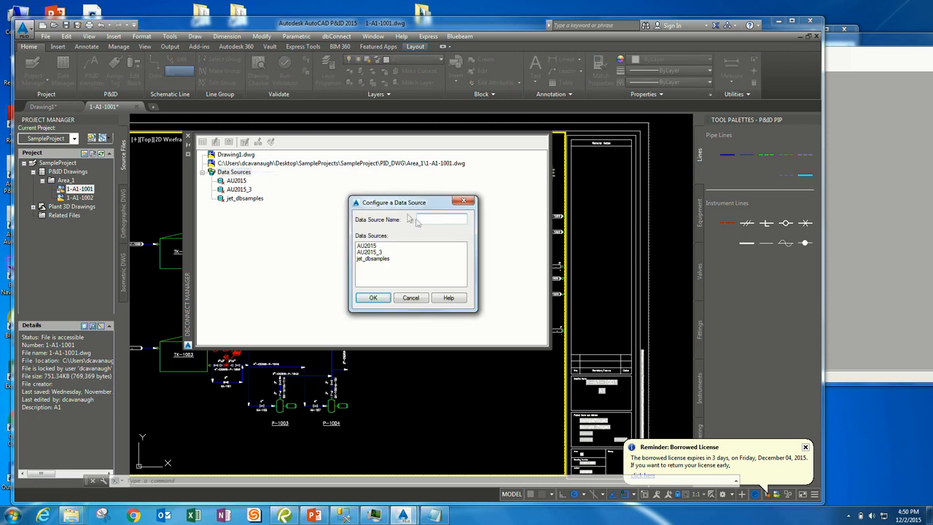
pyautogui.click(368, 246)
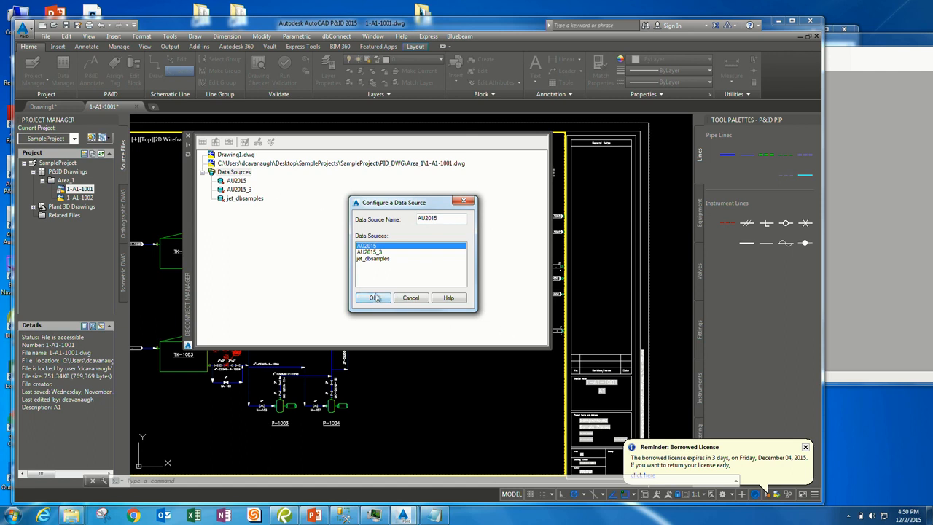
pyautogui.click(382, 258)
pyautogui.click(385, 246)
pyautogui.click(385, 299)
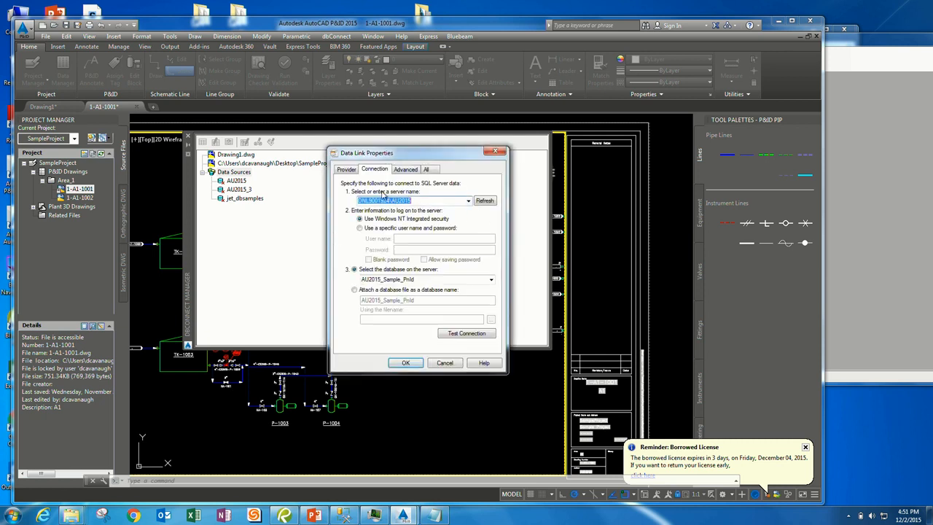
# Review the data link's OLE DB provider and server, and select AU2015_SAMPLE_PnId as the database on the server
pyautogui.click(348, 169)
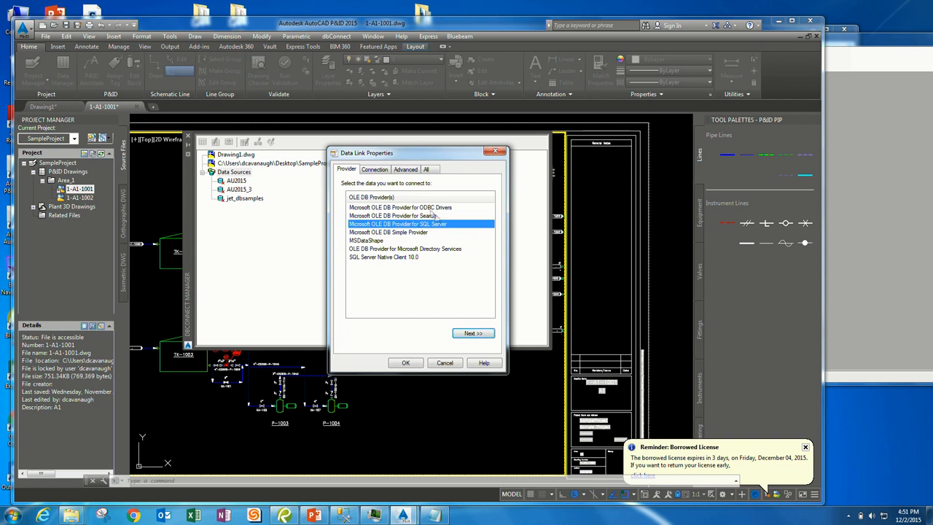
pyautogui.click(375, 169)
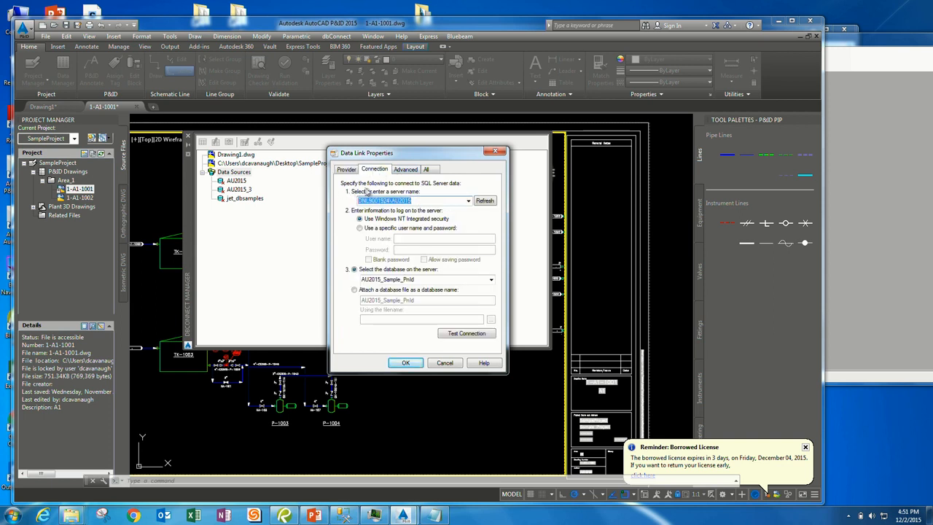
pyautogui.click(429, 201)
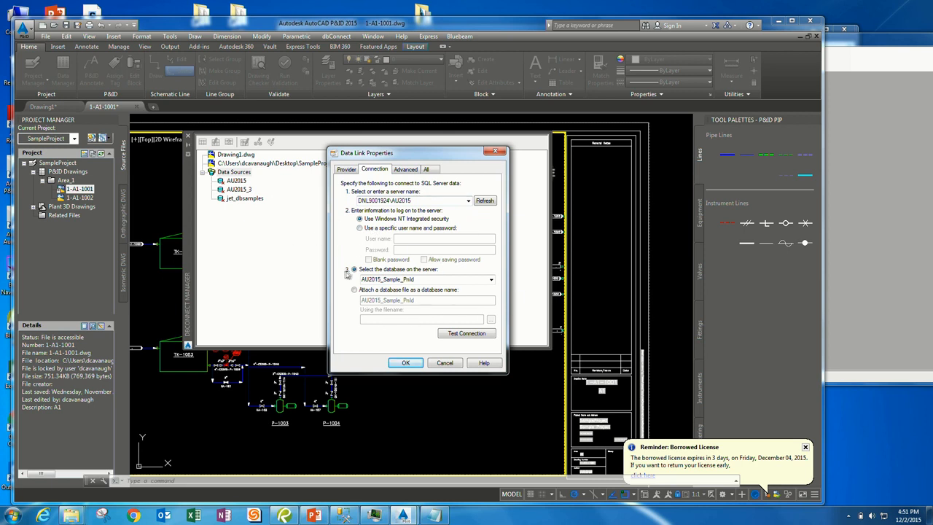
pyautogui.click(486, 280)
pyautogui.click(436, 280)
pyautogui.moveTo(424, 281); pyautogui.dragTo(380, 280)
pyautogui.click(492, 281)
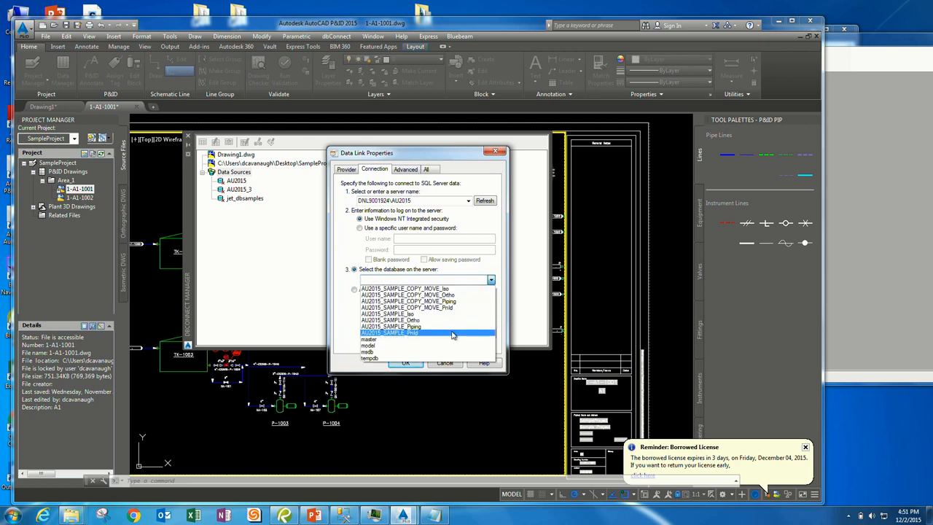
pyautogui.click(397, 335)
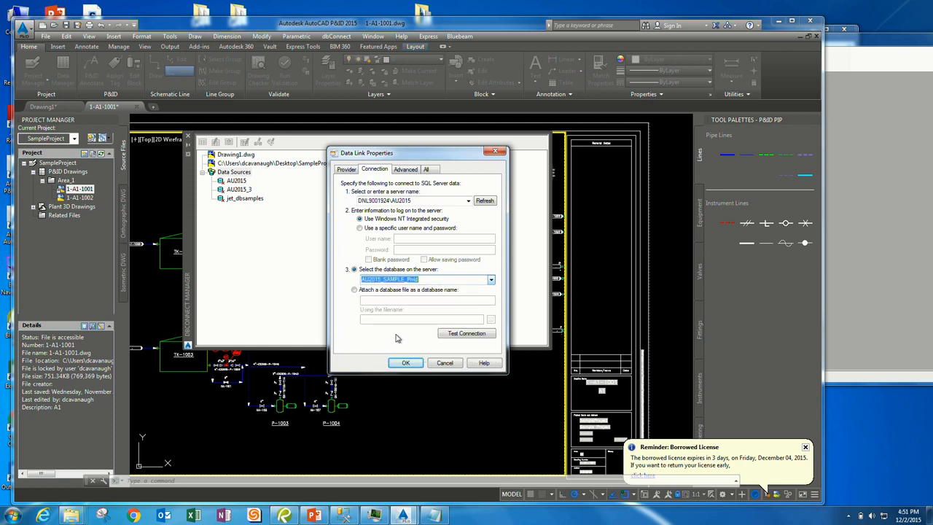
pyautogui.click(406, 363)
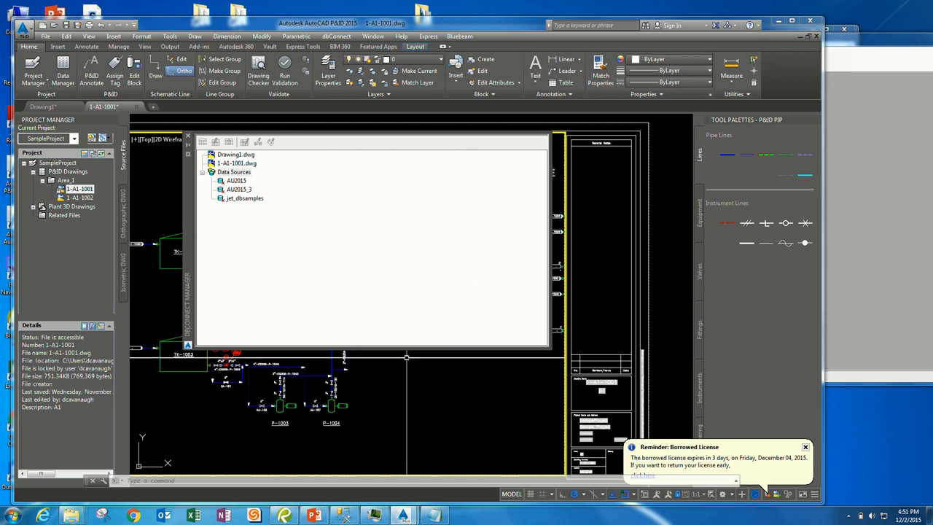
# Connect the AU2015 data source and compare its databases with those listed in SQL Server Management Studio
pyautogui.rightClick(236, 181)
pyautogui.click(269, 187)
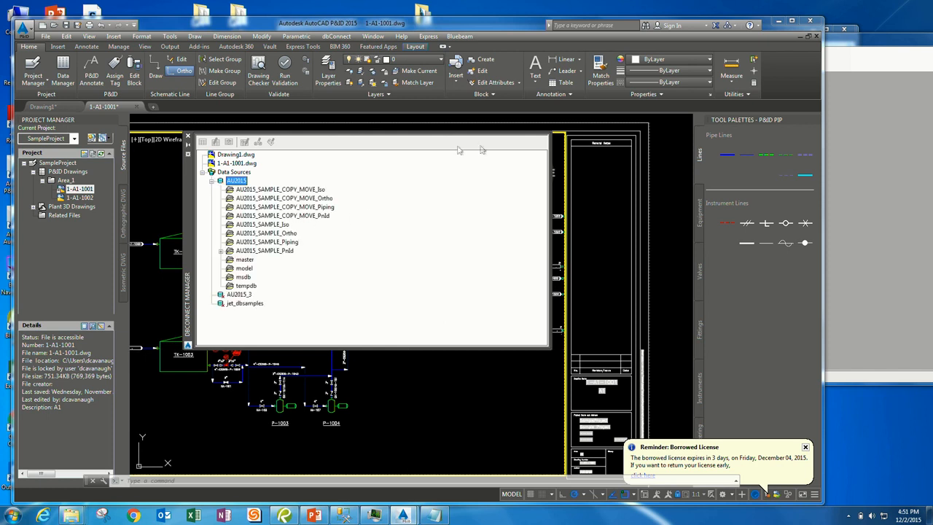
pyautogui.click(345, 515)
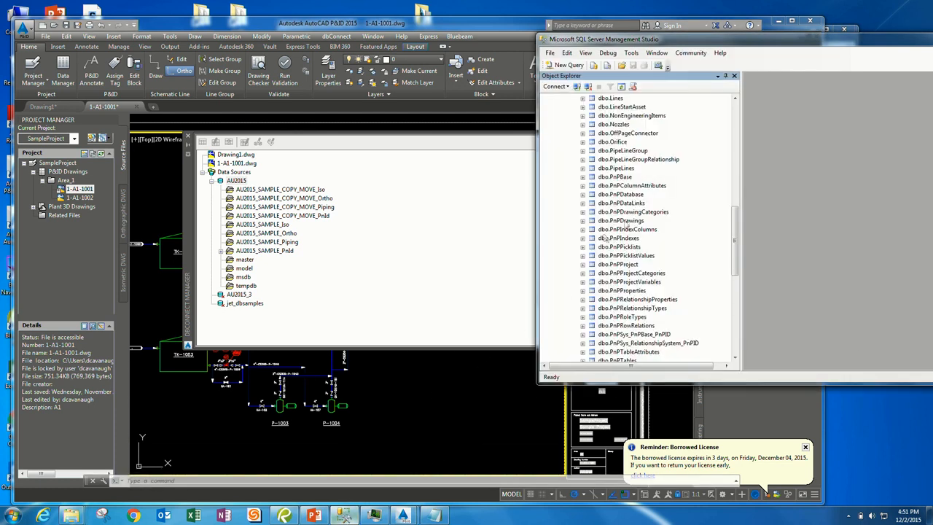
pyautogui.moveTo(735, 229); pyautogui.dragTo(705, 99)
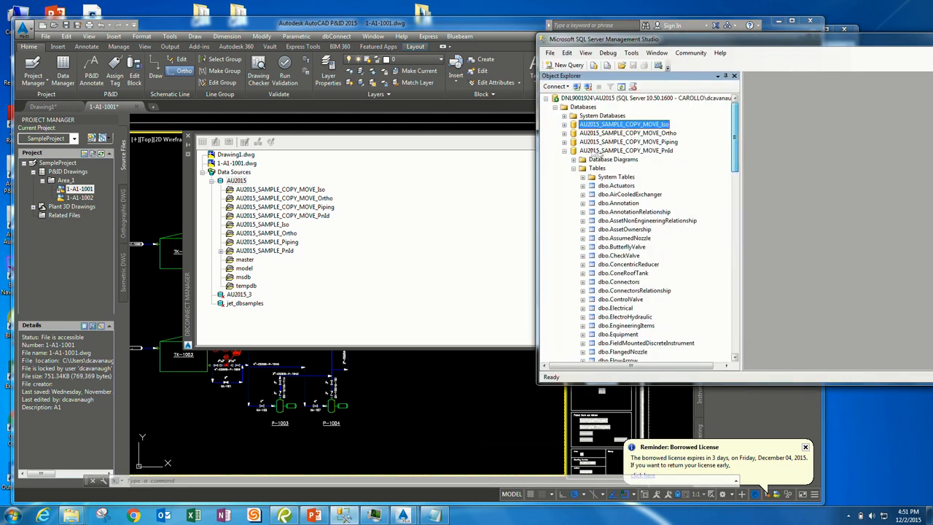
pyautogui.click(564, 151)
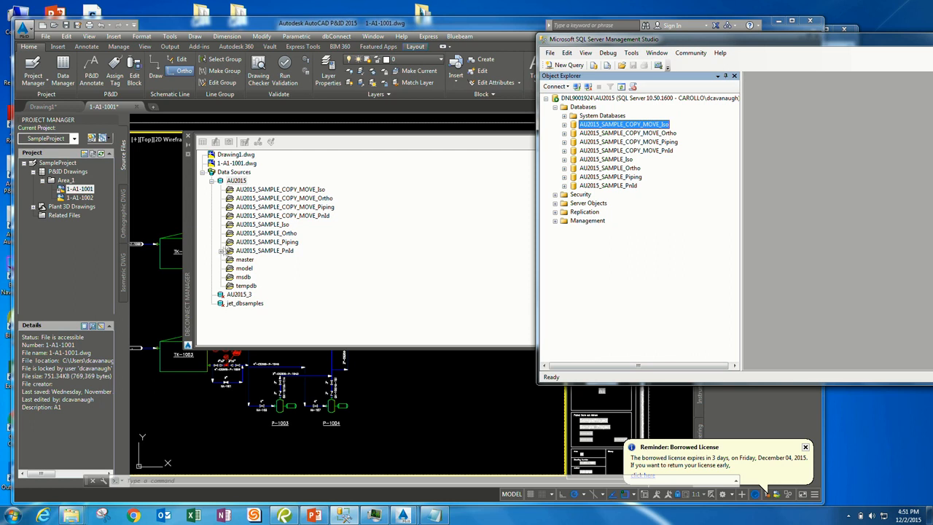
pyautogui.click(274, 242)
pyautogui.click(266, 225)
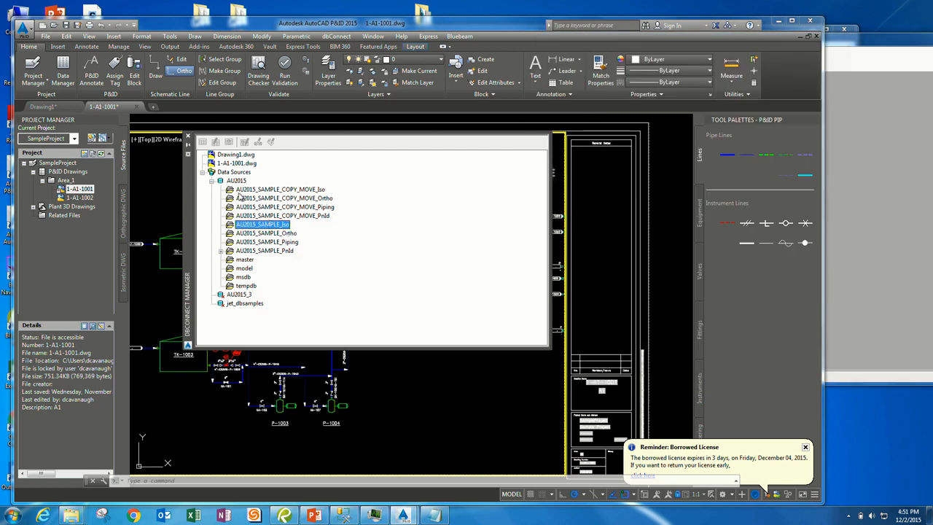
# Expand AU2015_SAMPLE_PnId in the dbConnect Manager and look through its INFORMATION_SCHEMA and sys tables
pyautogui.click(221, 251)
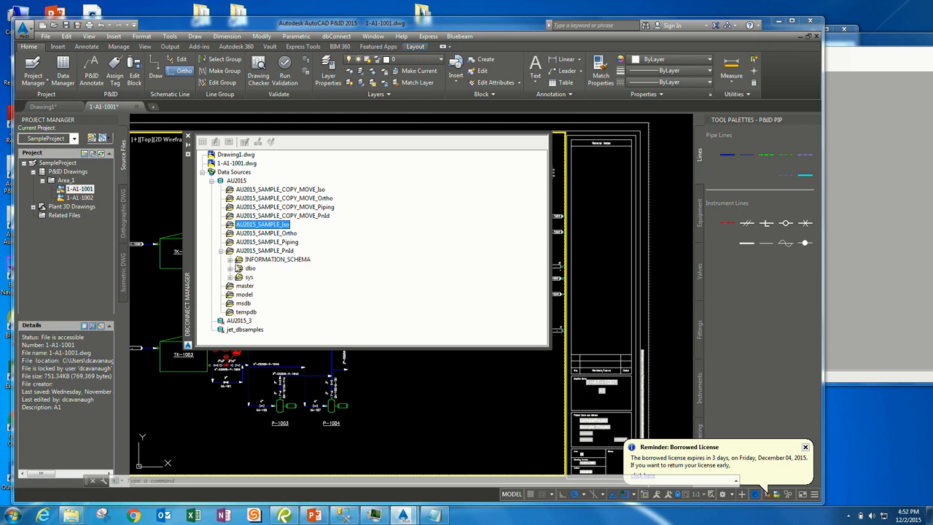
pyautogui.click(230, 260)
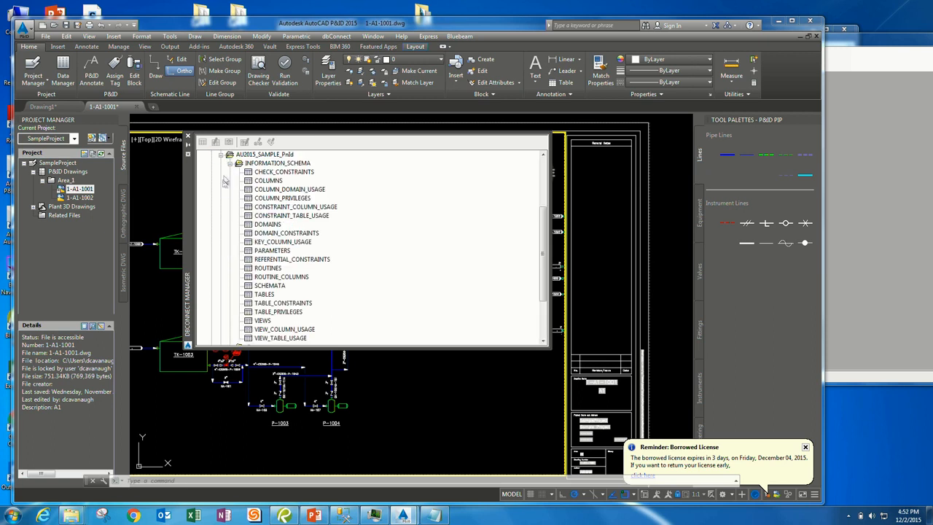
pyautogui.click(230, 165)
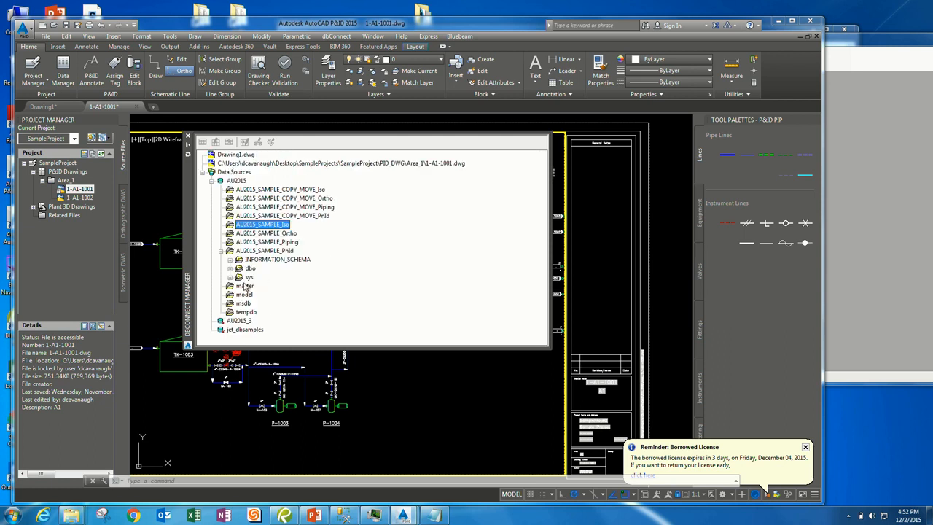
pyautogui.click(230, 277)
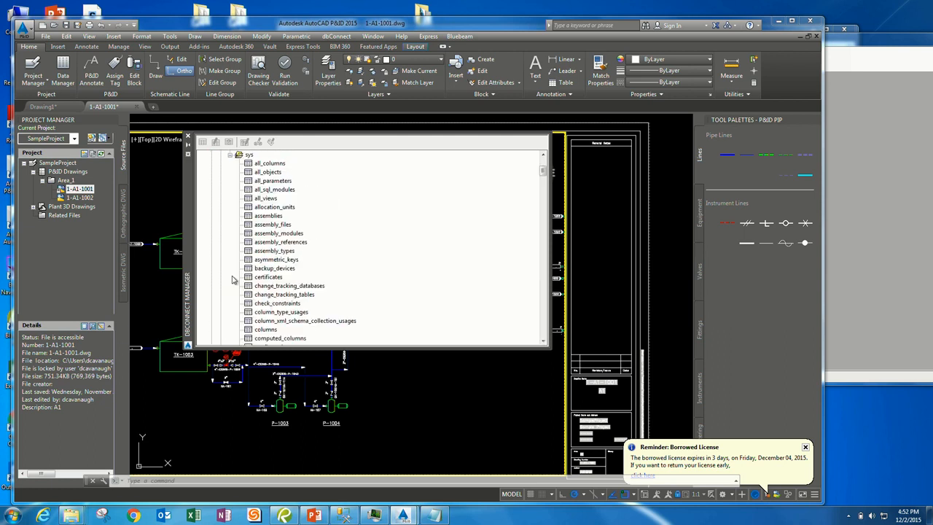
pyautogui.scroll(-2, 294, 257)
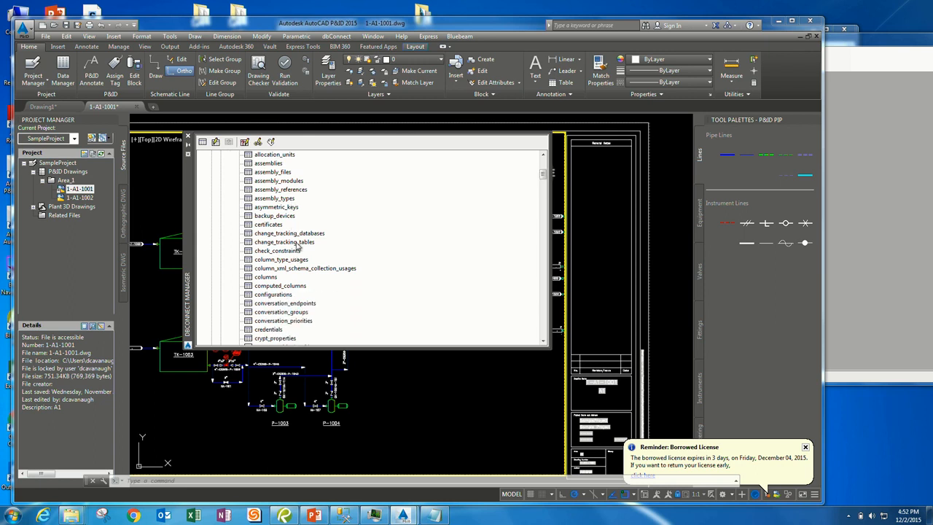
pyautogui.scroll(4, 259, 229)
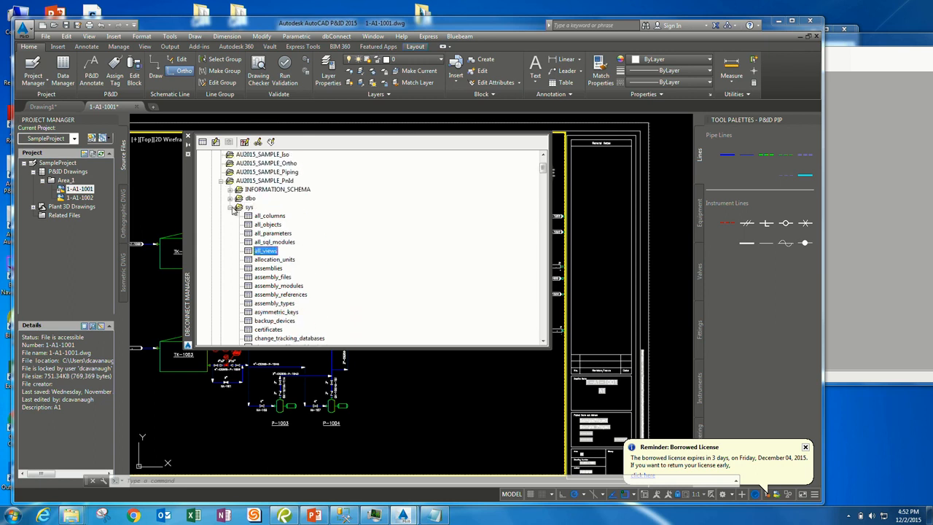
pyautogui.click(230, 210)
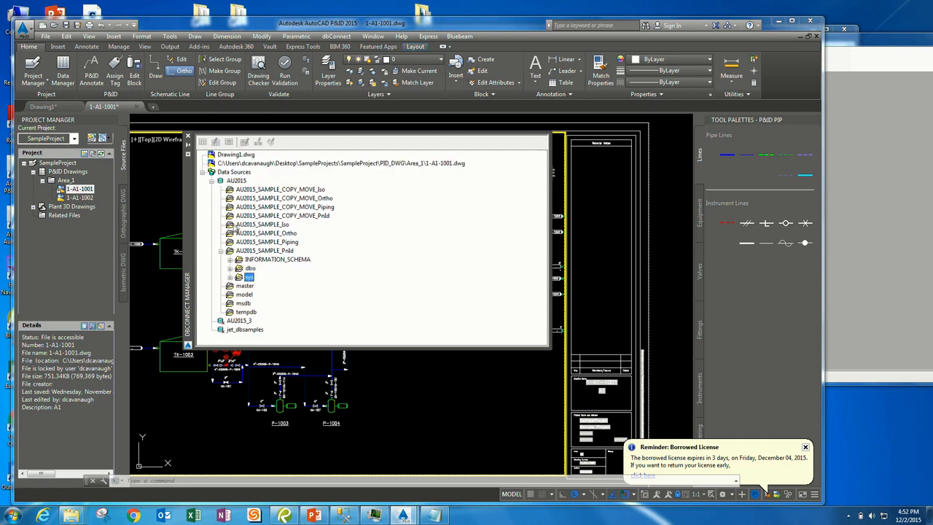
# Examine the dbo tables and _PNP views of AU2015_SAMPLE_PnId, and view the data of the Actuators table
pyautogui.click(229, 273)
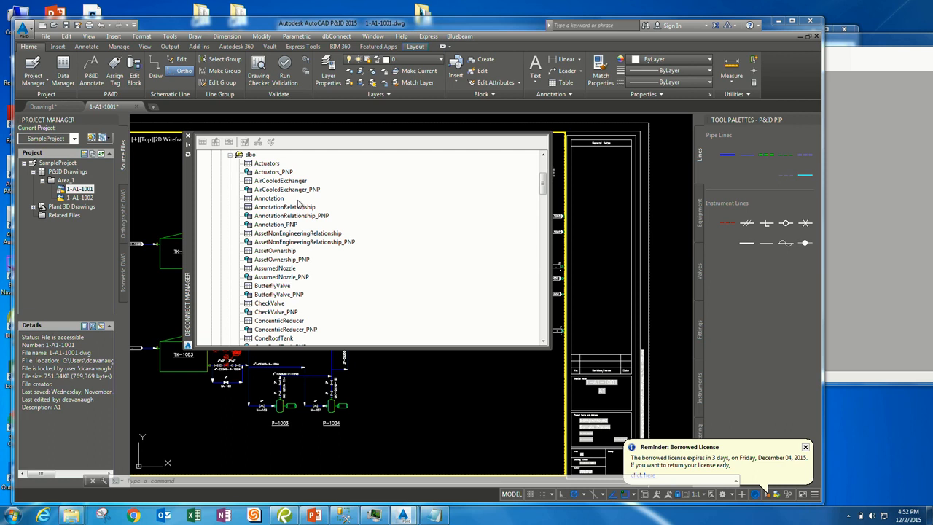
pyautogui.scroll(2, 299, 204)
pyautogui.click(293, 233)
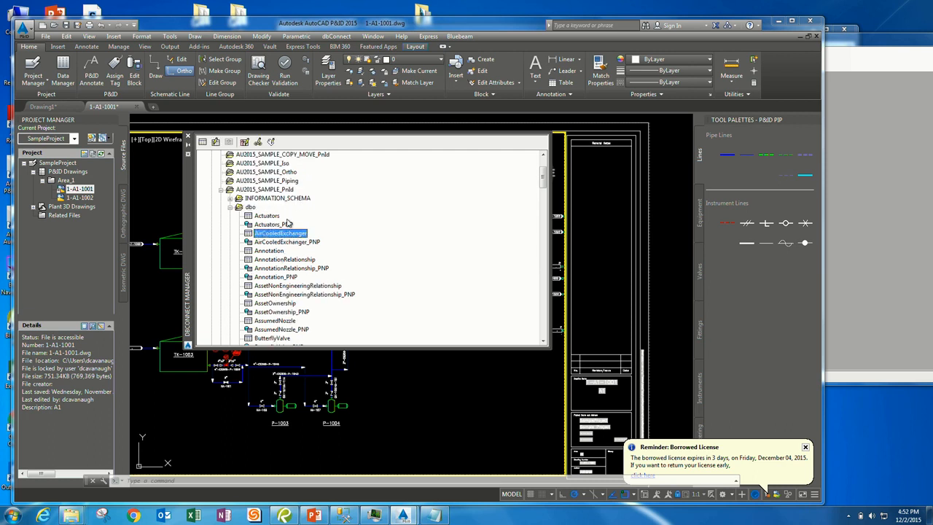
pyautogui.scroll(-1, 284, 219)
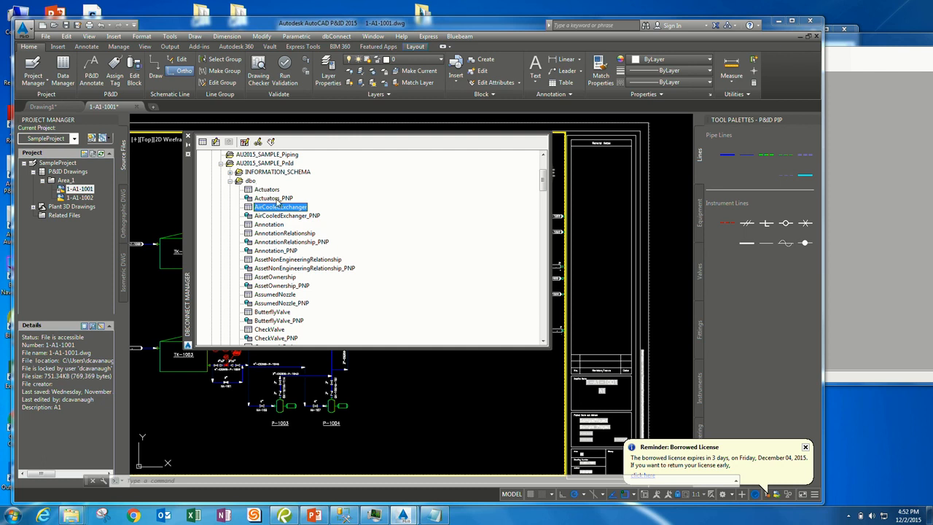
pyautogui.click(277, 199)
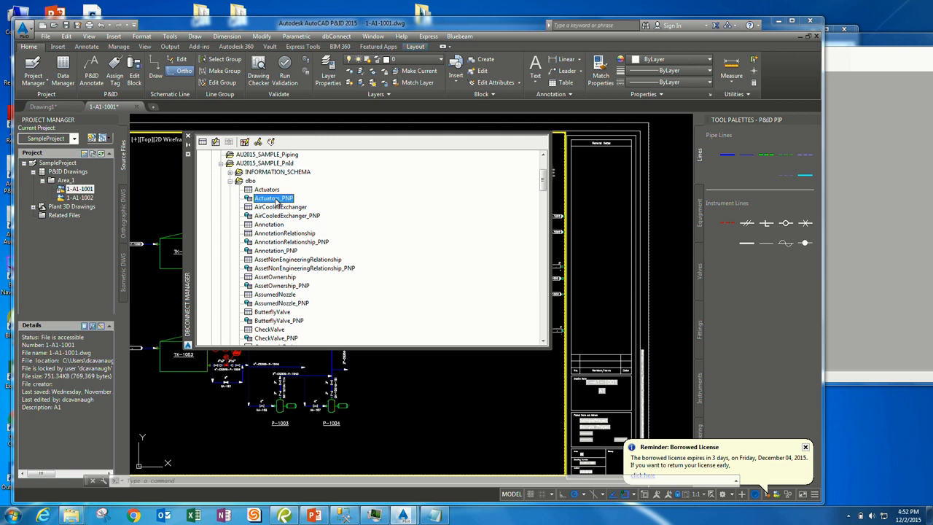
pyautogui.click(275, 191)
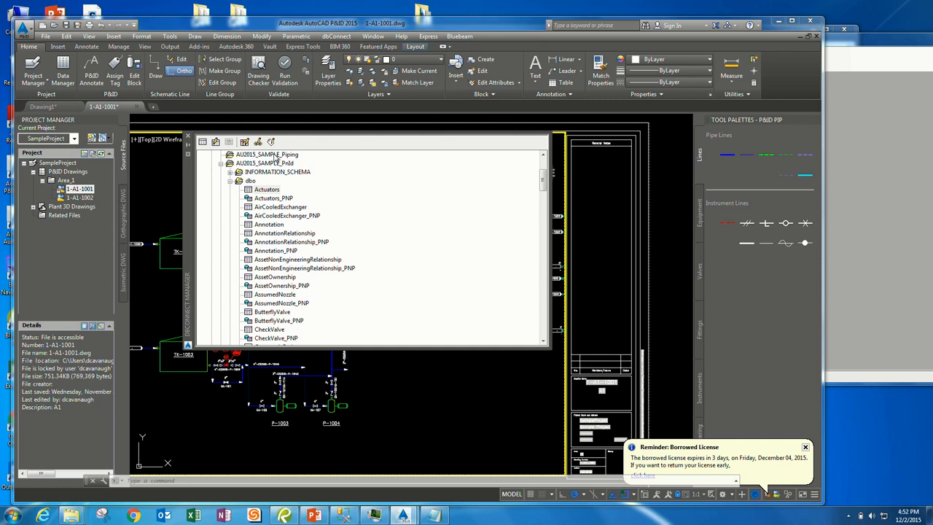
pyautogui.doubleClick(267, 189)
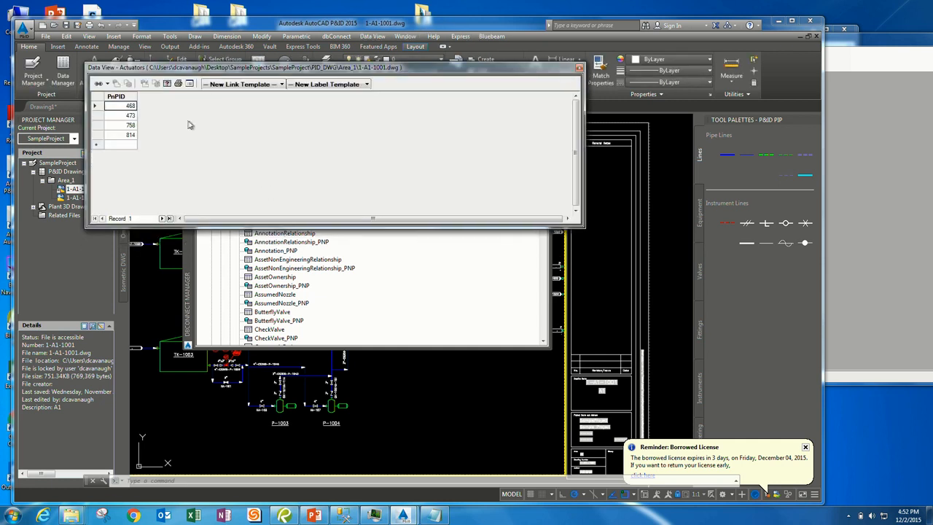
pyautogui.click(578, 68)
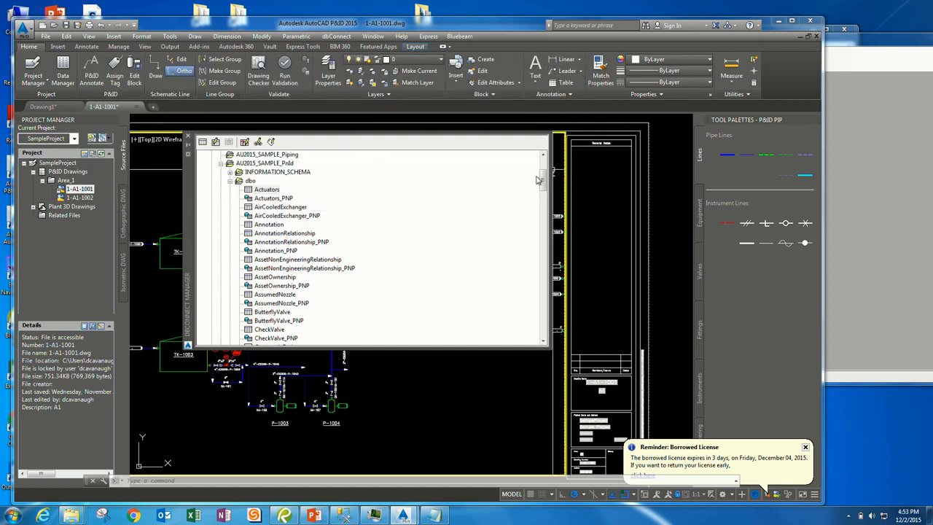
# Open the data of the dbo Instrumentation_PNP view and enlarge its window to examine the instrument records and Location column
pyautogui.moveTo(542, 181); pyautogui.dragTo(544, 228)
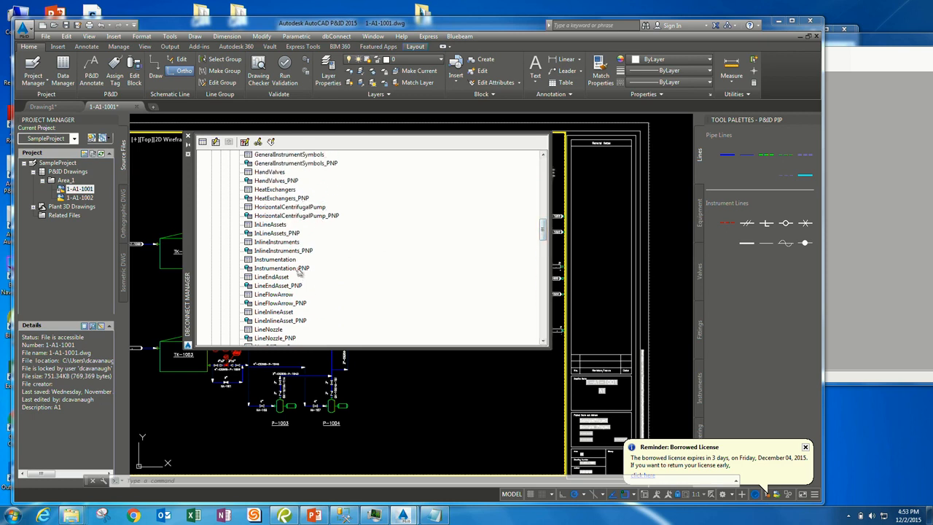
pyautogui.click(279, 269)
pyautogui.doubleClick(279, 269)
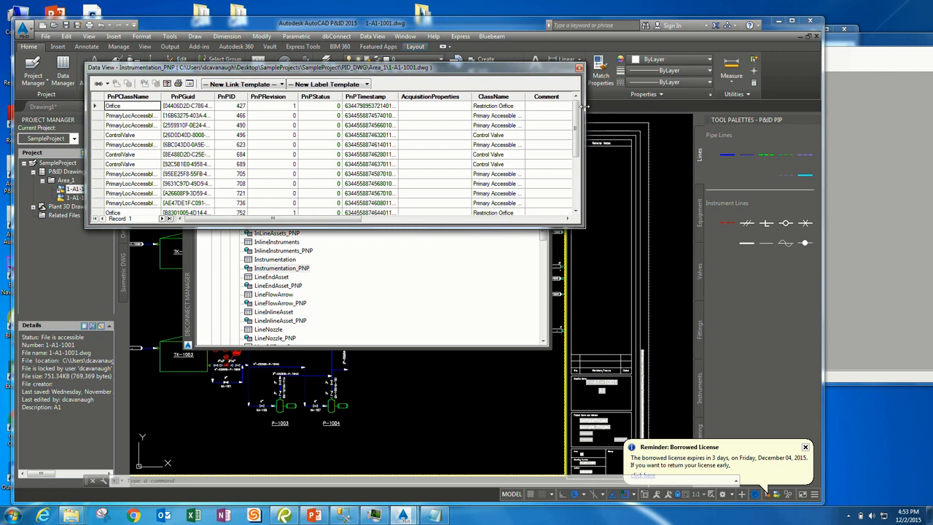
pyautogui.moveTo(906, 164); pyautogui.dragTo(920, 164)
pyautogui.moveTo(448, 68); pyautogui.dragTo(368, 12)
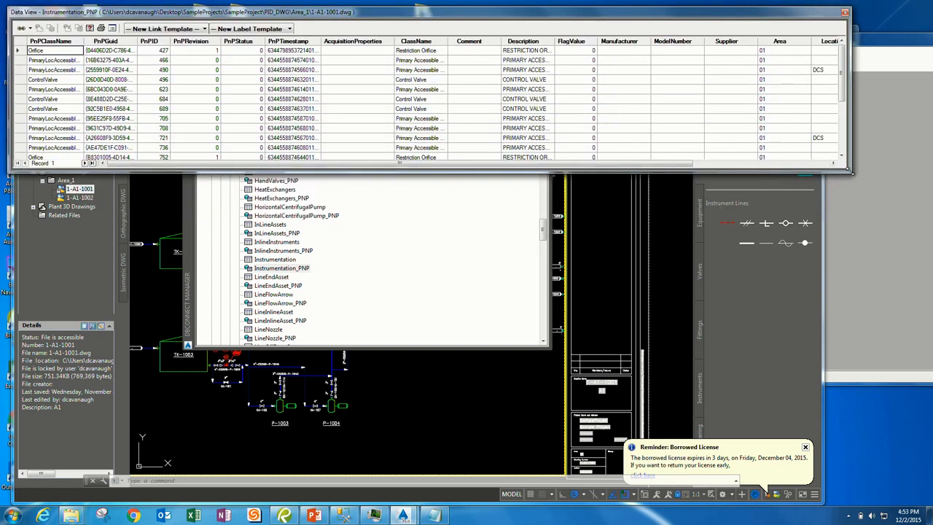
pyautogui.moveTo(927, 231); pyautogui.dragTo(931, 285)
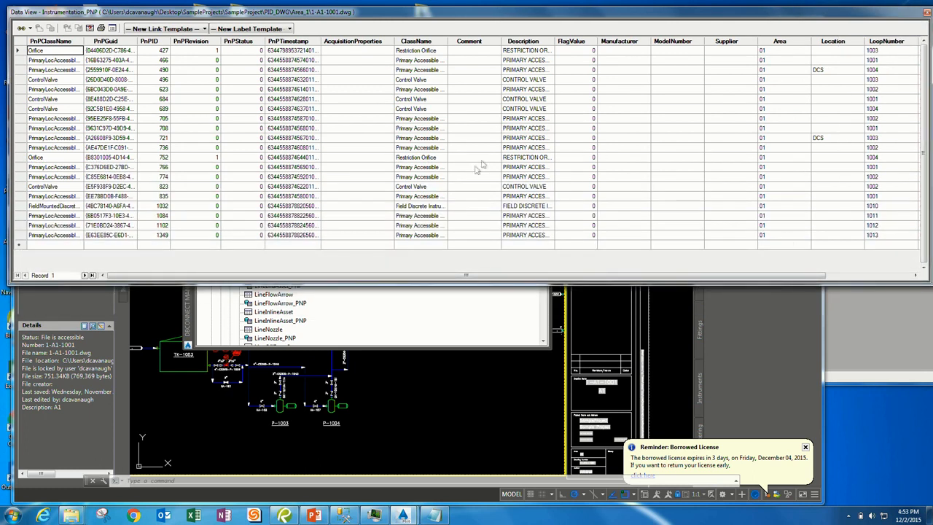
pyautogui.click(818, 112)
pyautogui.click(817, 113)
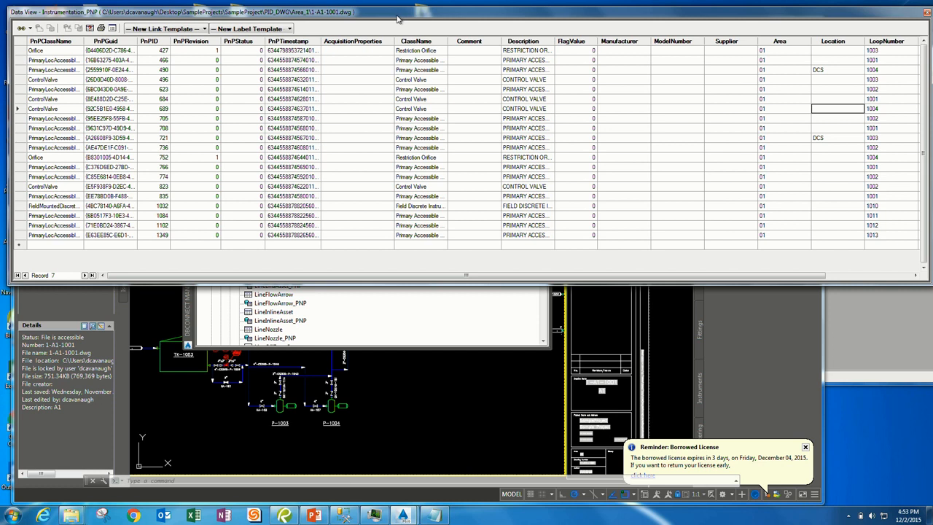
# Start a new query named Instrumentation_PNPQuery1 on the Instrumentation_PNP view and continue to the Query Editor
pyautogui.moveTo(398, 19)
pyautogui.mouseDown()
pyautogui.moveTo(459, 83)
pyautogui.moveTo(399, 35)
pyautogui.mouseUp()
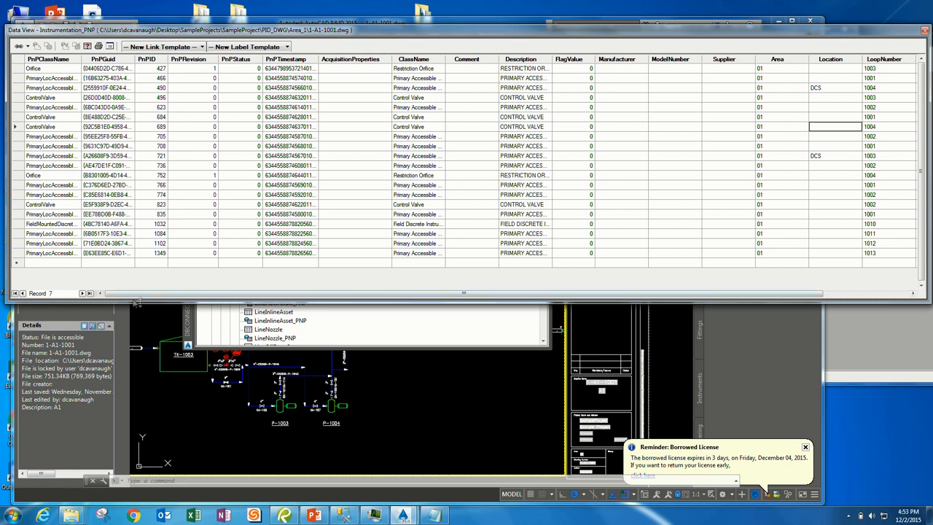
pyautogui.click(457, 328)
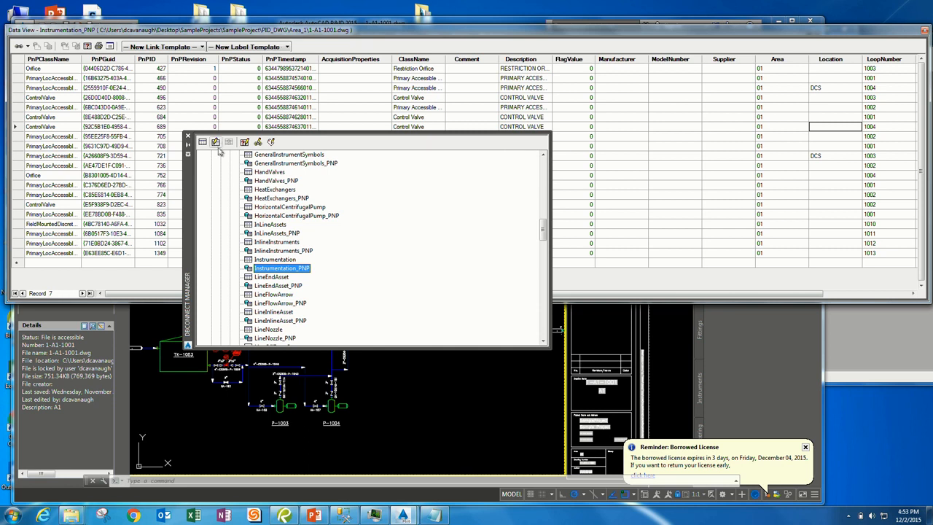
pyautogui.rightClick(288, 268)
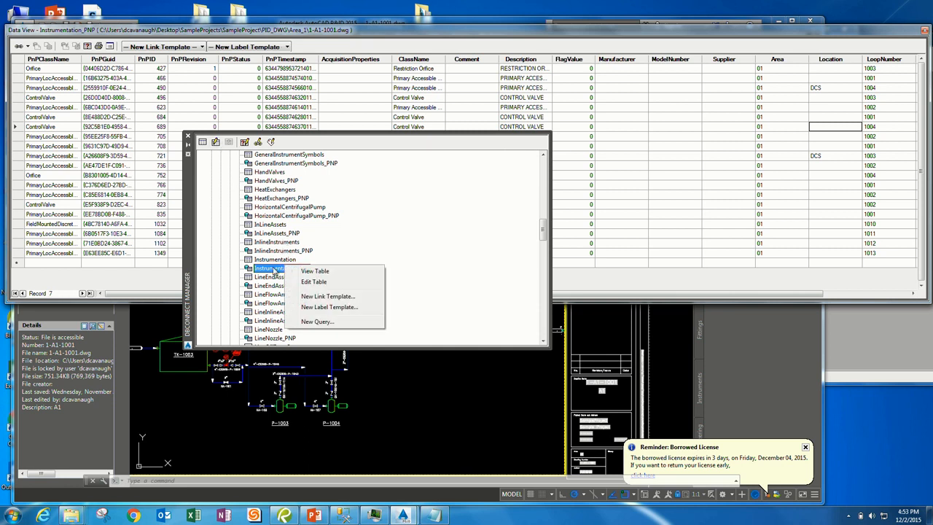
pyautogui.click(318, 322)
pyautogui.moveTo(347, 227); pyautogui.dragTo(454, 150)
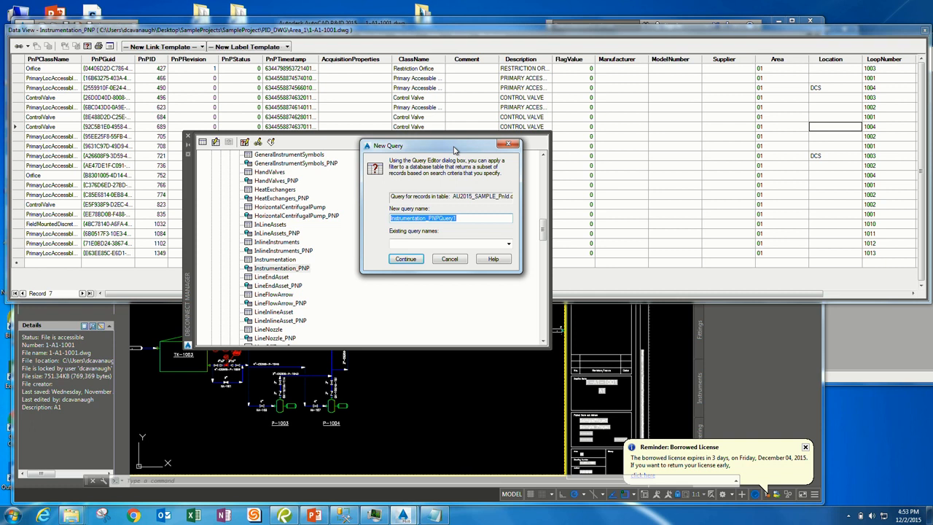
pyautogui.click(508, 244)
pyautogui.click(508, 244)
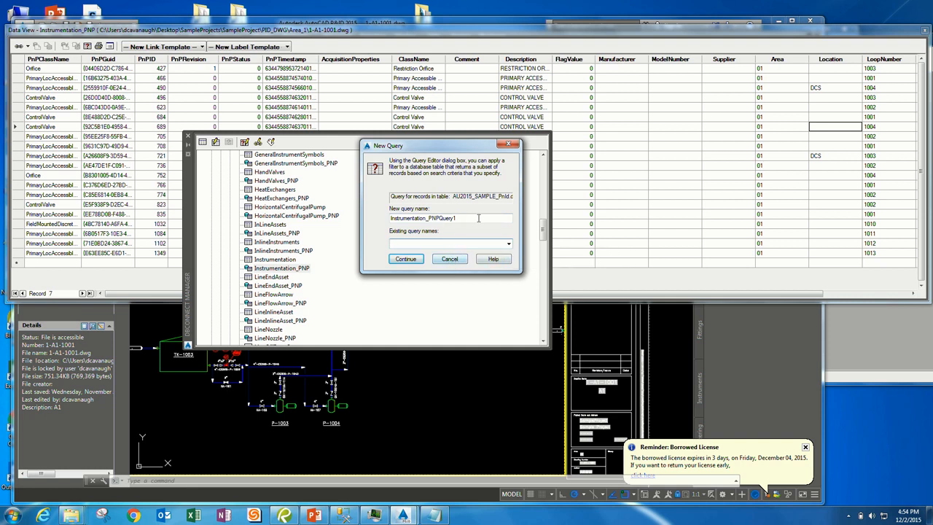
pyautogui.click(405, 258)
pyautogui.moveTo(397, 142); pyautogui.dragTo(353, 103)
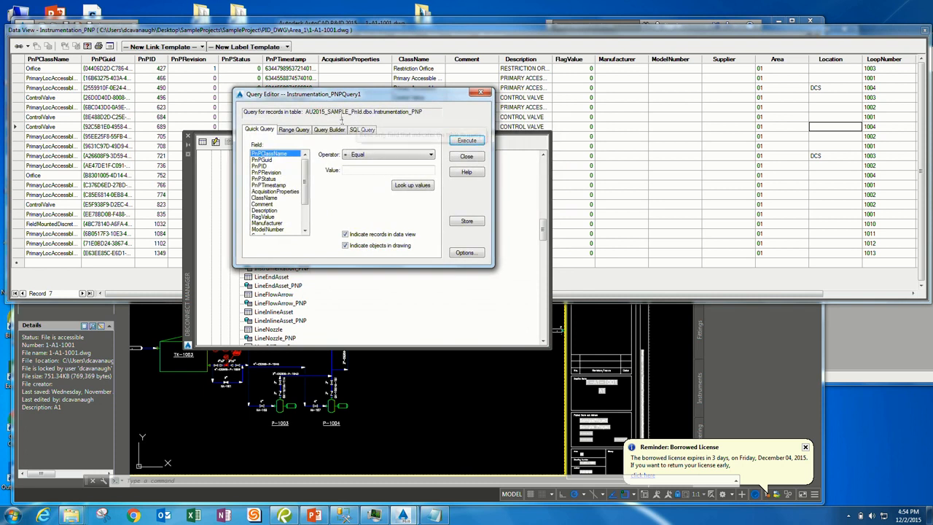
# Examine the Quick Query field list, the Range Query options and the generated SQL Query statement in the Query Editor
pyautogui.moveTo(306, 180); pyautogui.dragTo(305, 202)
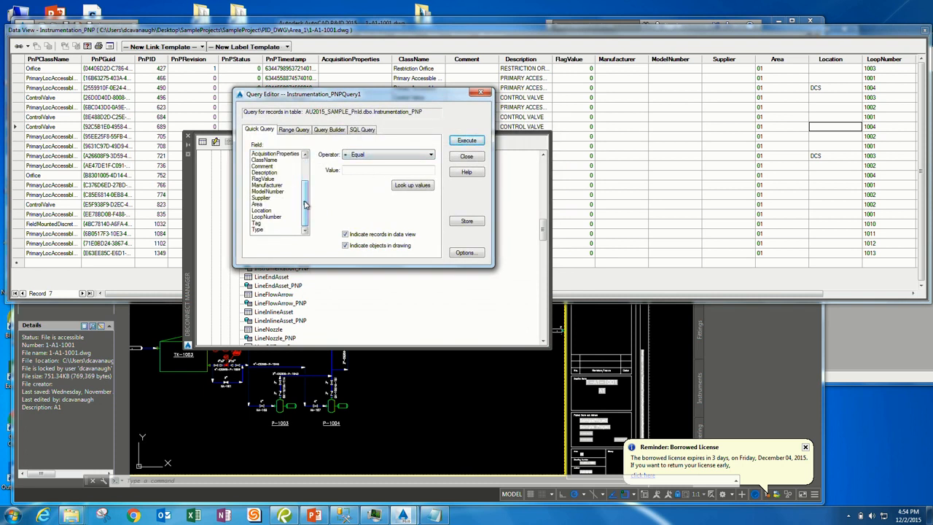
pyautogui.click(295, 130)
pyautogui.click(258, 130)
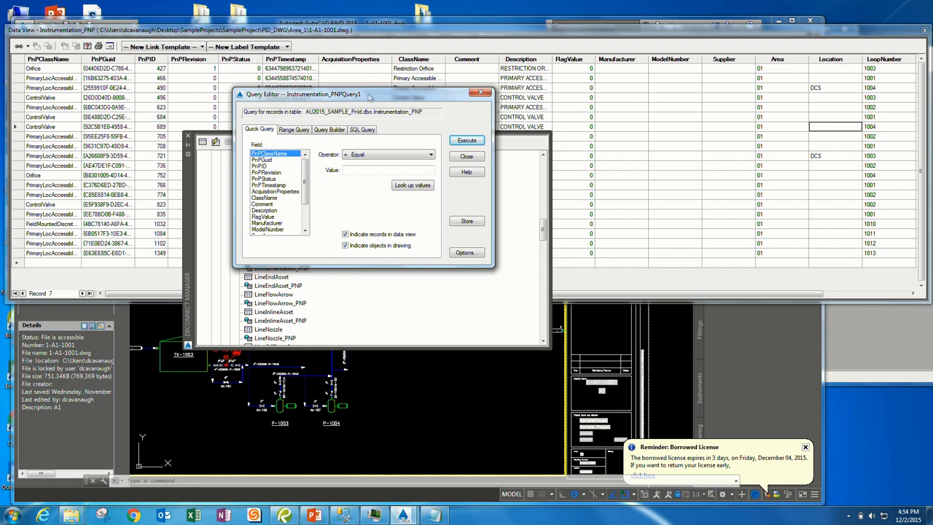
pyautogui.moveTo(370, 95); pyautogui.dragTo(363, 60)
pyautogui.moveTo(301, 150); pyautogui.dragTo(302, 184)
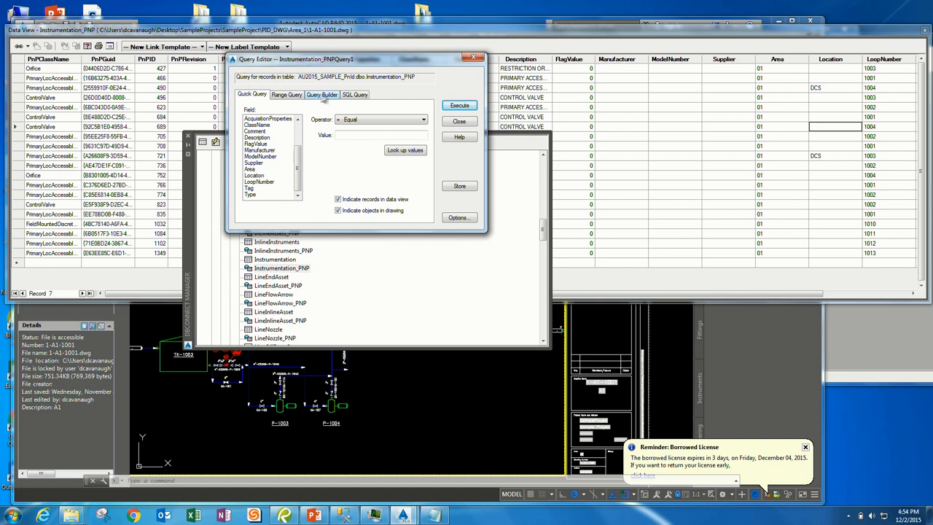
pyautogui.click(355, 96)
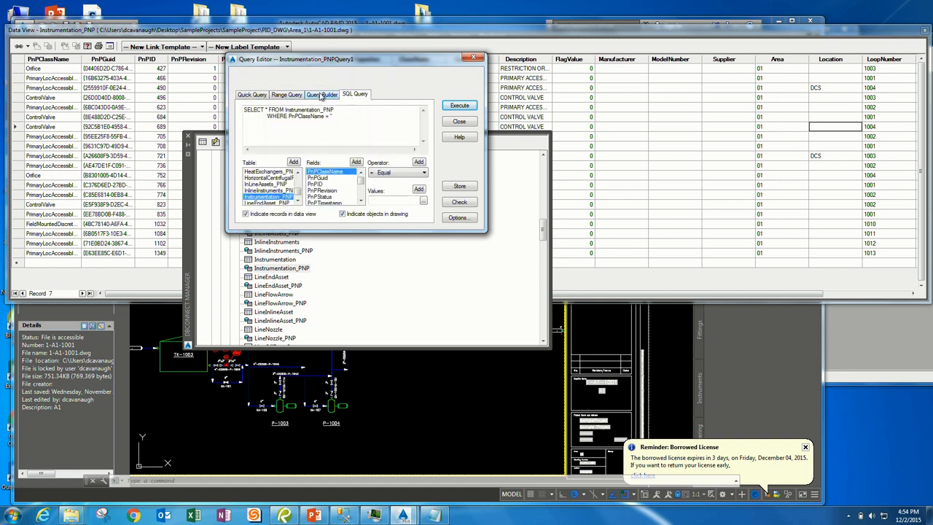
pyautogui.click(248, 95)
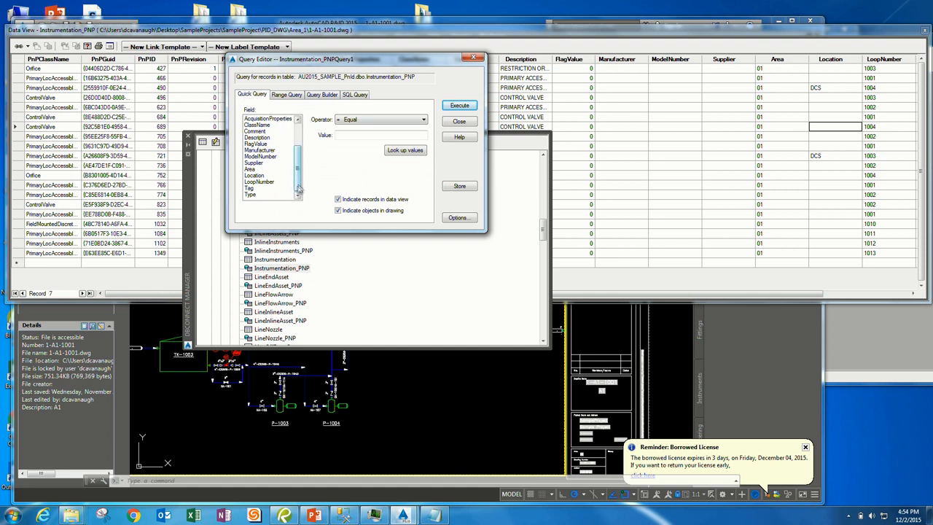
# Run a quick query on Instrumentation_PNP for records whose LoopNumber equals 1004
pyautogui.click(259, 182)
pyautogui.click(394, 121)
pyautogui.click(395, 124)
pyautogui.click(365, 136)
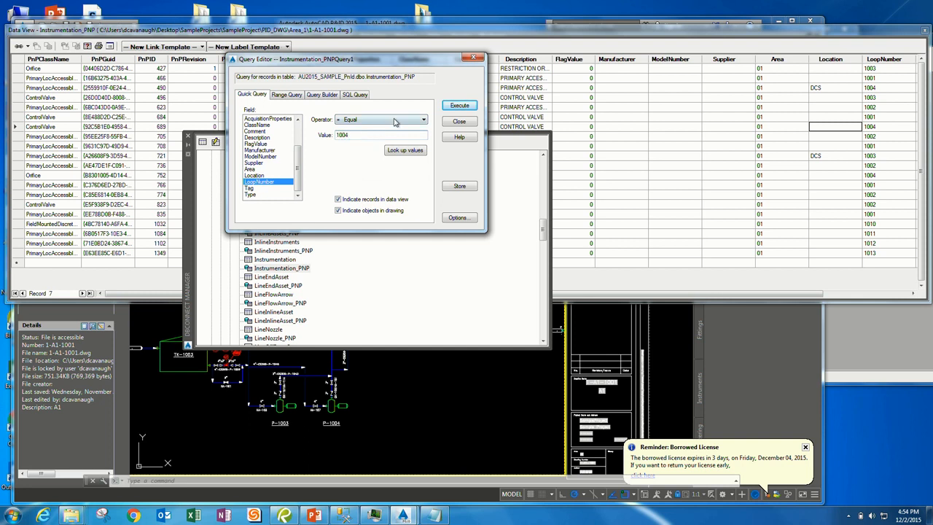
pyautogui.click(459, 105)
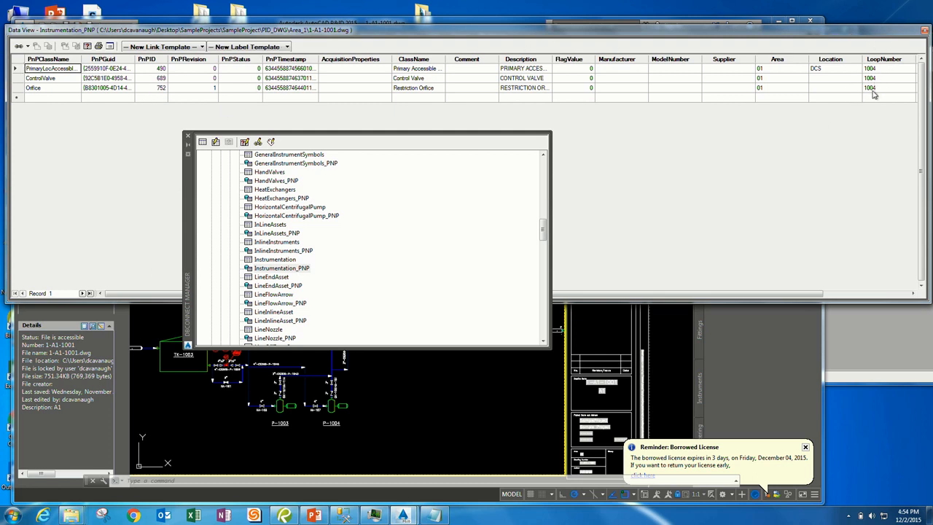
# Examine the loop 1004 records across the LoopNumber, Tag and Type columns, and close the data view
pyautogui.moveTo(646, 292); pyautogui.dragTo(841, 307)
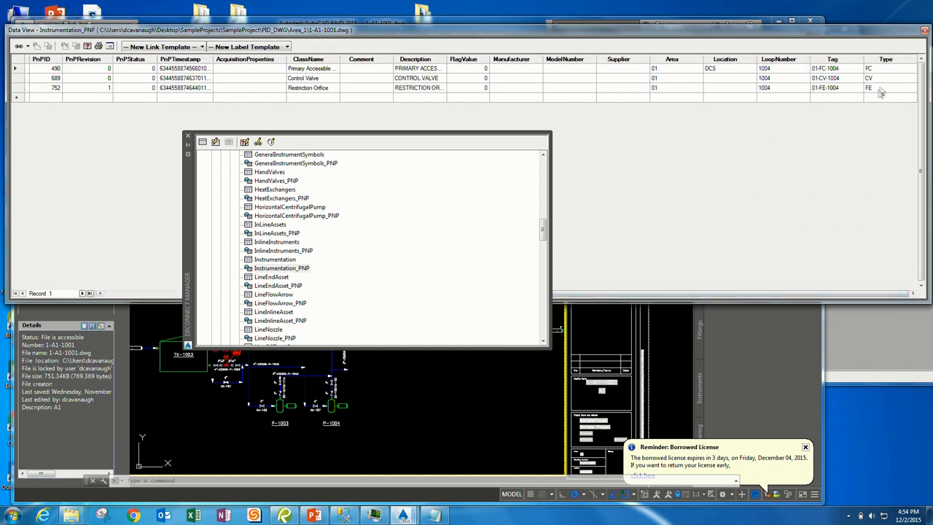
pyautogui.click(842, 115)
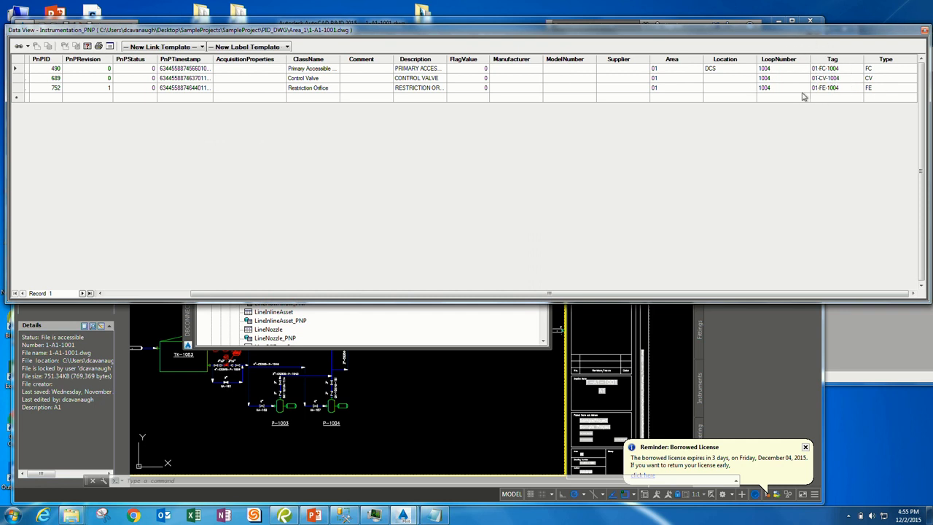
pyautogui.moveTo(569, 297); pyautogui.dragTo(328, 296)
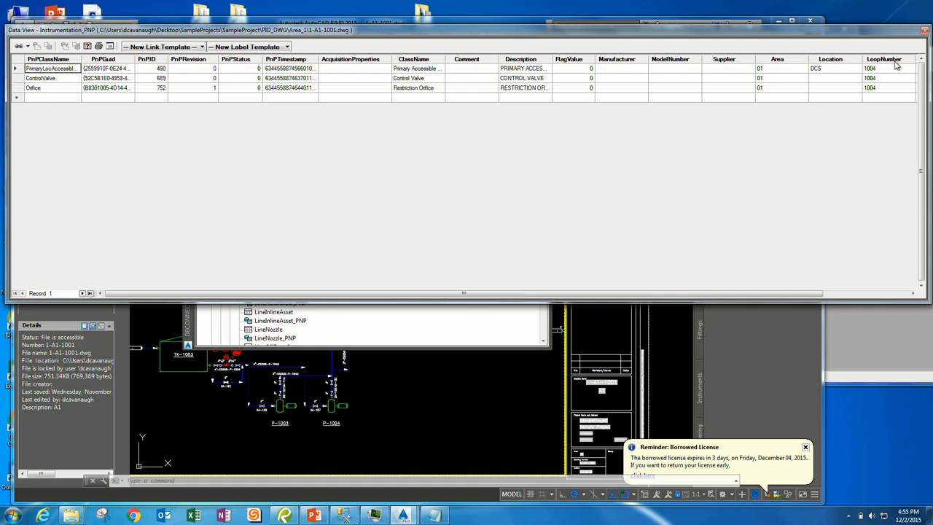
pyautogui.moveTo(782, 31); pyautogui.dragTo(738, 57)
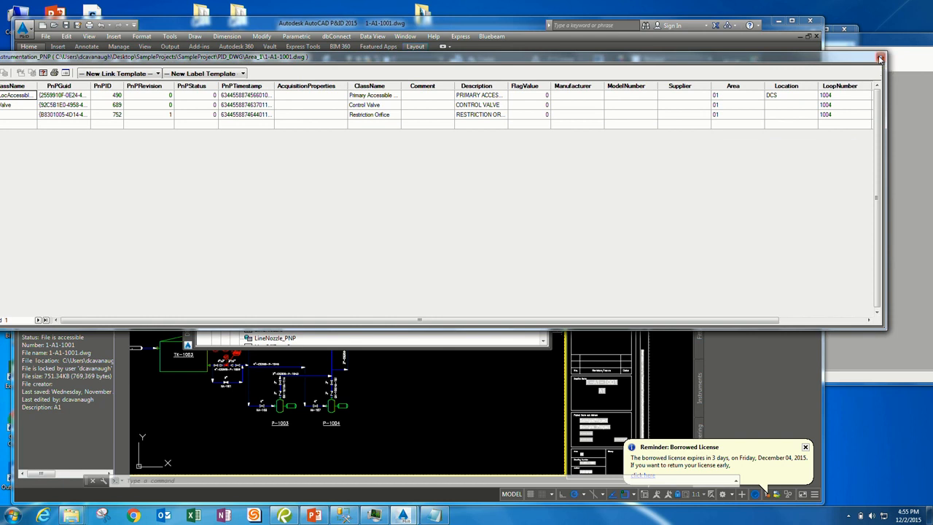
pyautogui.click(879, 58)
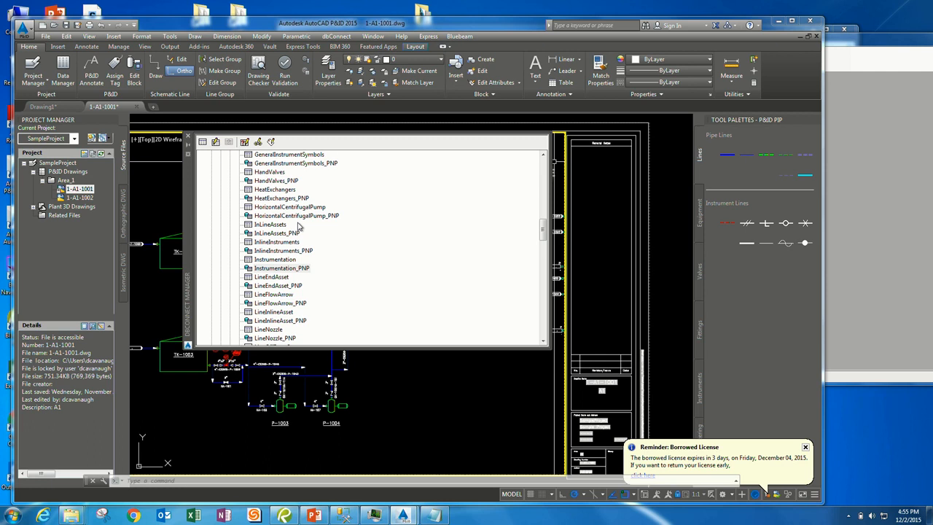
# Return to the AU2015 data source in the dbConnect Manager and close the Piping.dcf file open in Notepad
pyautogui.moveTo(540, 228); pyautogui.dragTo(520, 165)
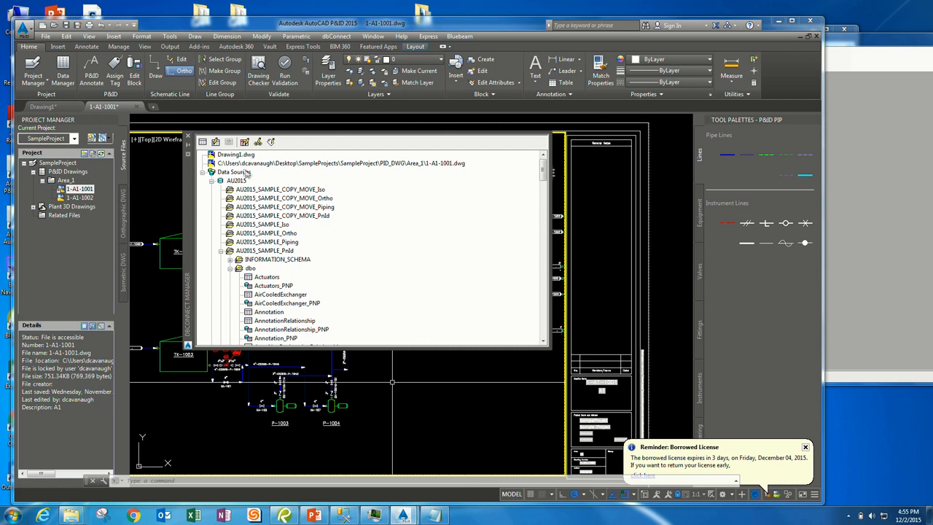
pyautogui.click(431, 516)
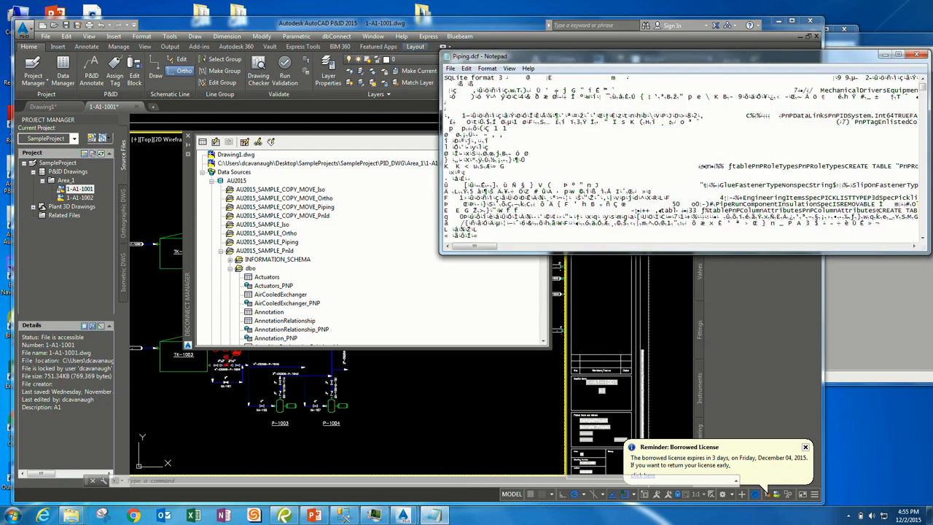
pyautogui.click(920, 55)
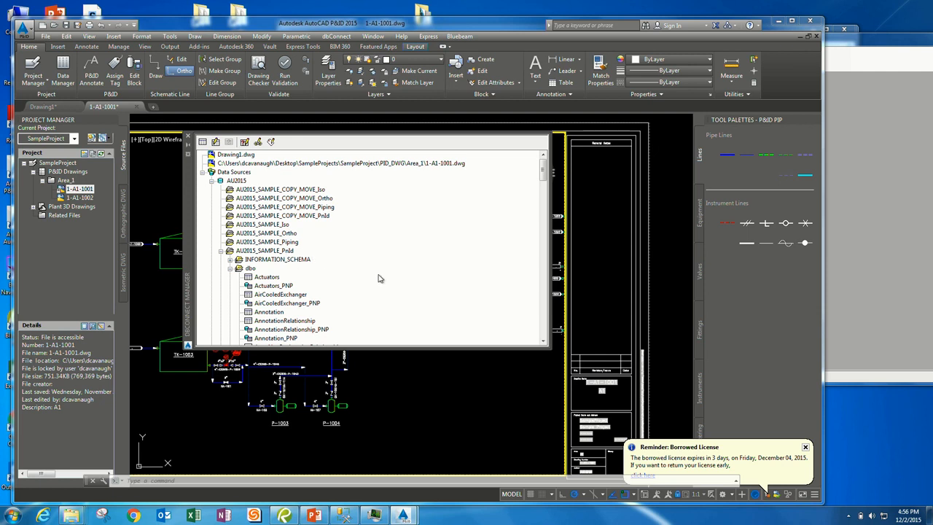
# Find Instrumentation_PNP again among the dbo tables and start another query named Instrumentation_PNPQuery1 on it
pyautogui.scroll(-10, 331, 270)
pyautogui.scroll(-8, 283, 241)
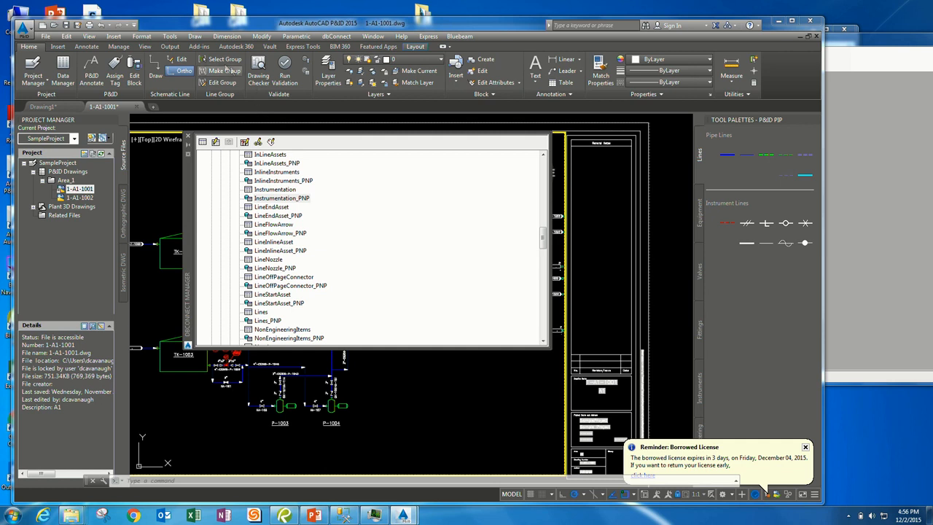
pyautogui.moveTo(145, 113)
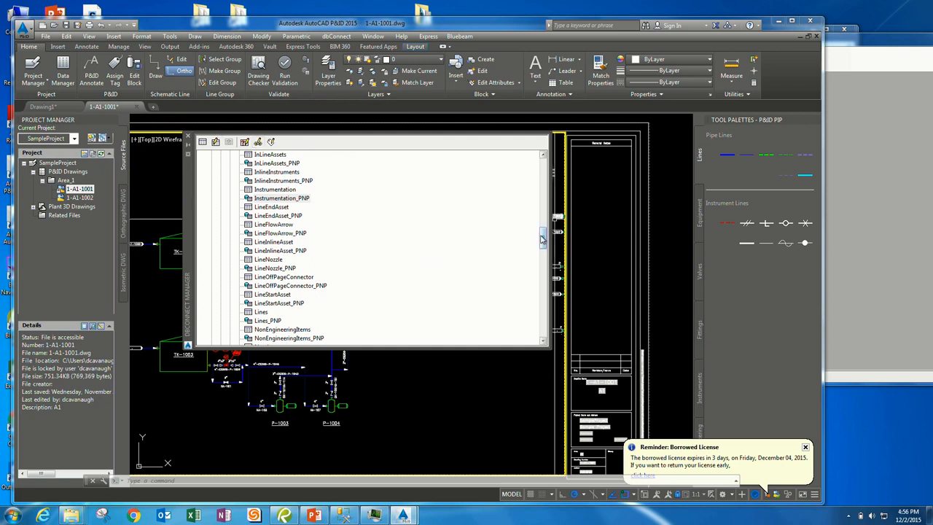
pyautogui.moveTo(542, 239); pyautogui.dragTo(545, 237)
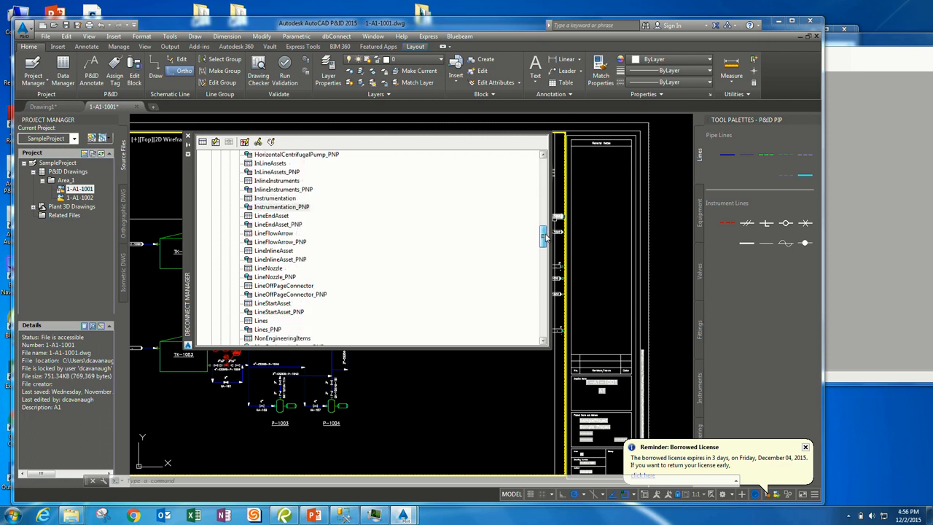
pyautogui.moveTo(545, 237)
pyautogui.mouseDown()
pyautogui.moveTo(545, 229)
pyautogui.moveTo(547, 251)
pyautogui.moveTo(547, 226)
pyautogui.mouseUp()
pyautogui.rightClick(265, 289)
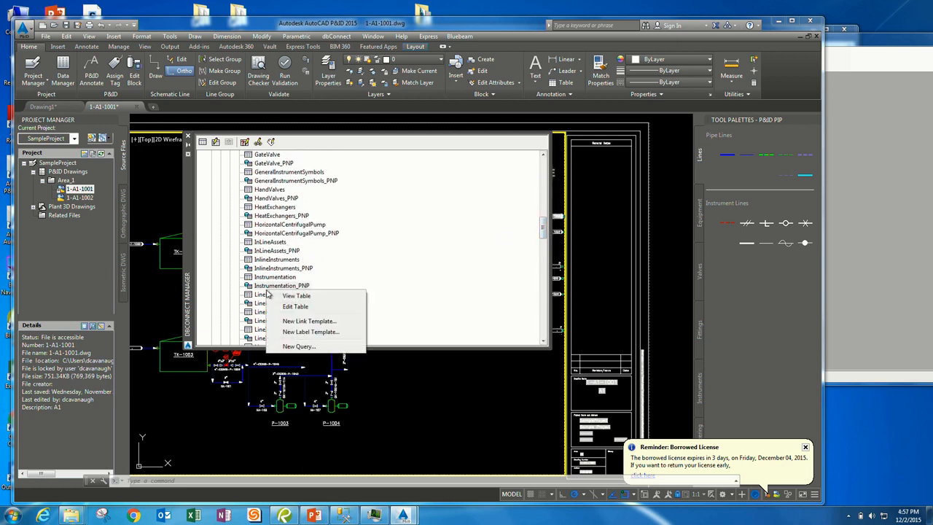
pyautogui.click(306, 347)
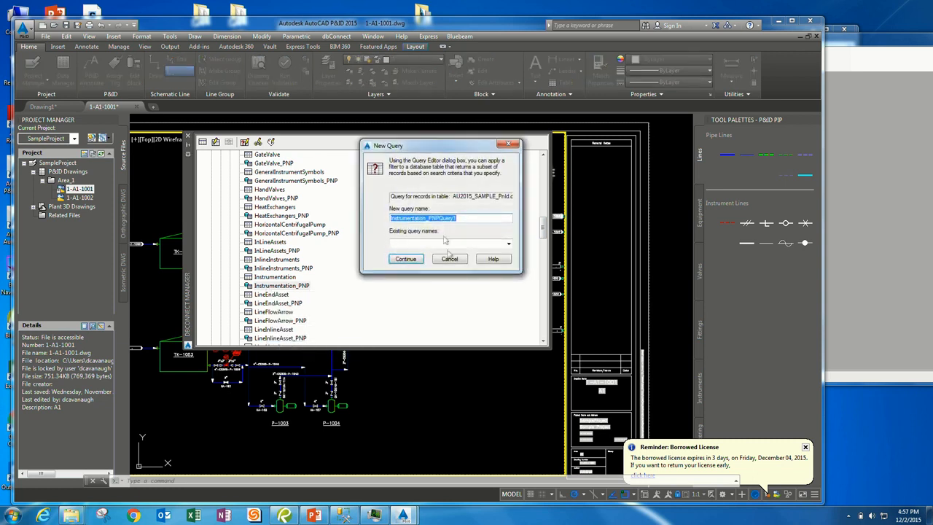
pyautogui.click(405, 259)
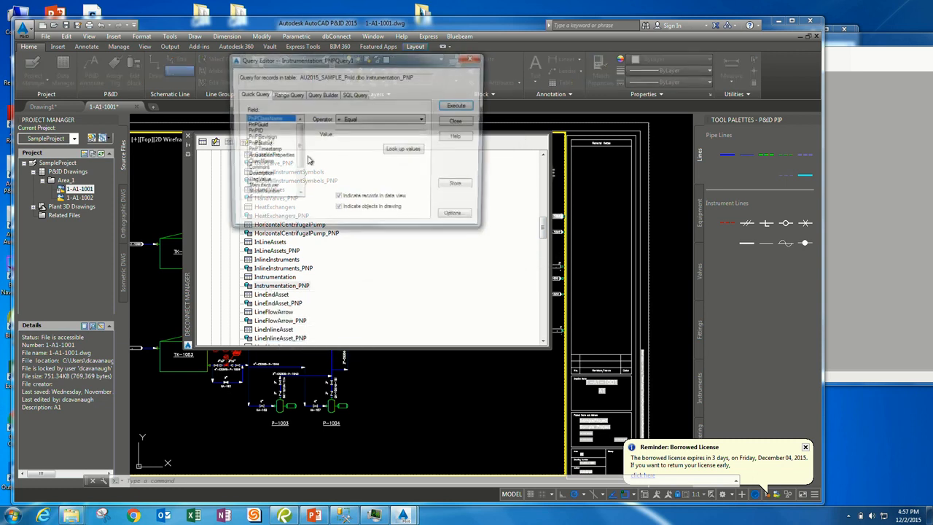
# Look through the Quick Query fields such as PnPRevision, PnPStatus and PnPTimestamp, and review the available comparison operators
pyautogui.scroll(-3, 301, 133)
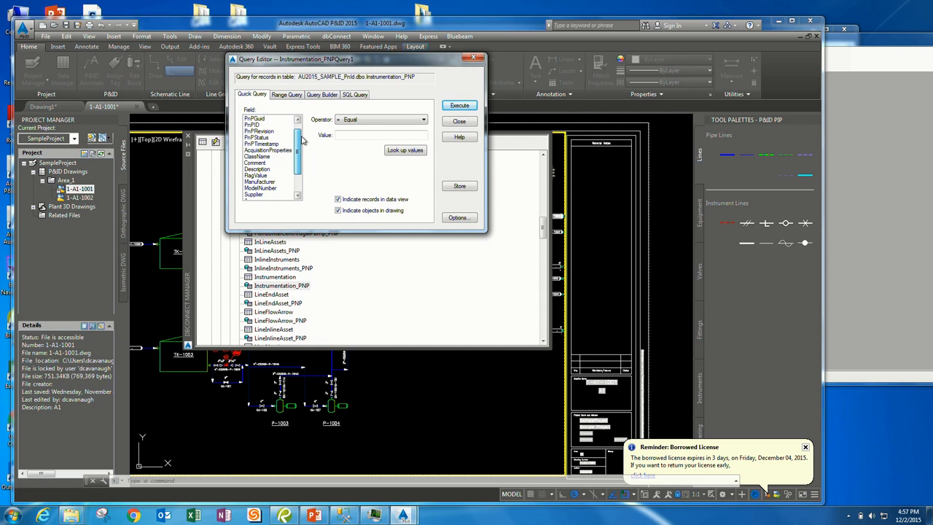
pyautogui.moveTo(299, 166); pyautogui.dragTo(296, 127)
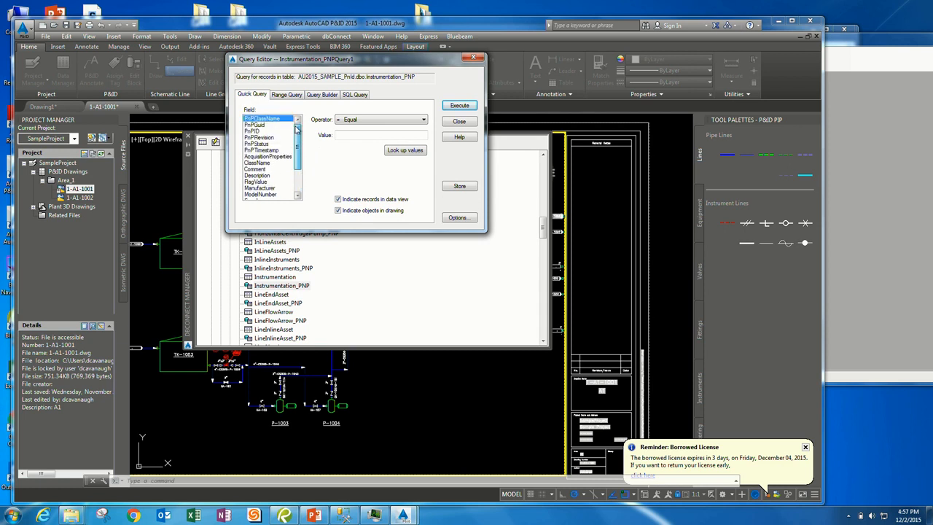
pyautogui.click(255, 134)
pyautogui.click(270, 149)
pyautogui.click(269, 145)
pyautogui.click(270, 138)
pyautogui.click(271, 146)
pyautogui.click(271, 149)
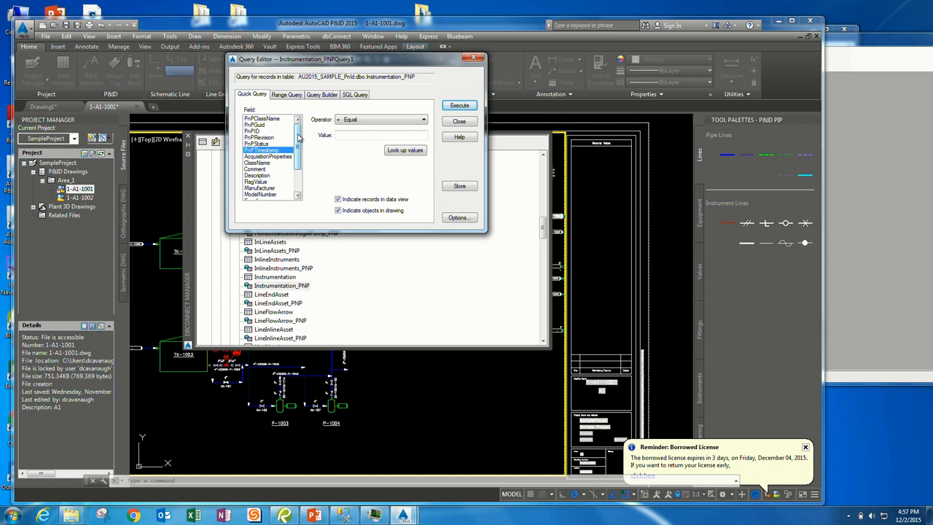
pyautogui.moveTo(297, 139)
pyautogui.mouseDown()
pyautogui.moveTo(296, 156)
pyautogui.moveTo(297, 137)
pyautogui.mouseUp()
pyautogui.click(420, 121)
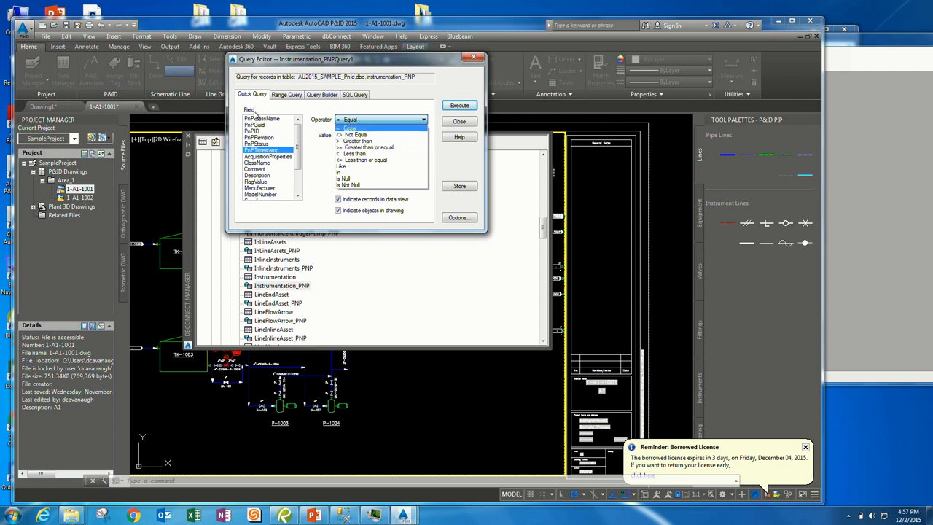
pyautogui.click(298, 136)
# Run a quick query on Instrumentation_PNP for records whose Type equals FIT
pyautogui.moveTo(299, 153); pyautogui.dragTo(304, 168)
pyautogui.click(253, 189)
pyautogui.click(253, 195)
pyautogui.click(352, 136)
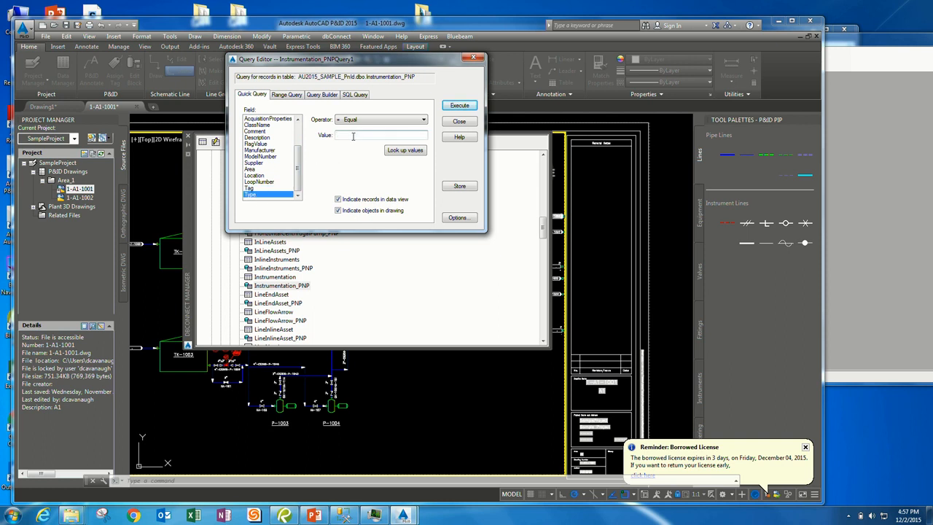
pyautogui.write('FIT')
pyautogui.click(445, 107)
# Examine the FIT query results across to the Tag and Type columns, and close the data view
pyautogui.moveTo(596, 56); pyautogui.dragTo(800, 60)
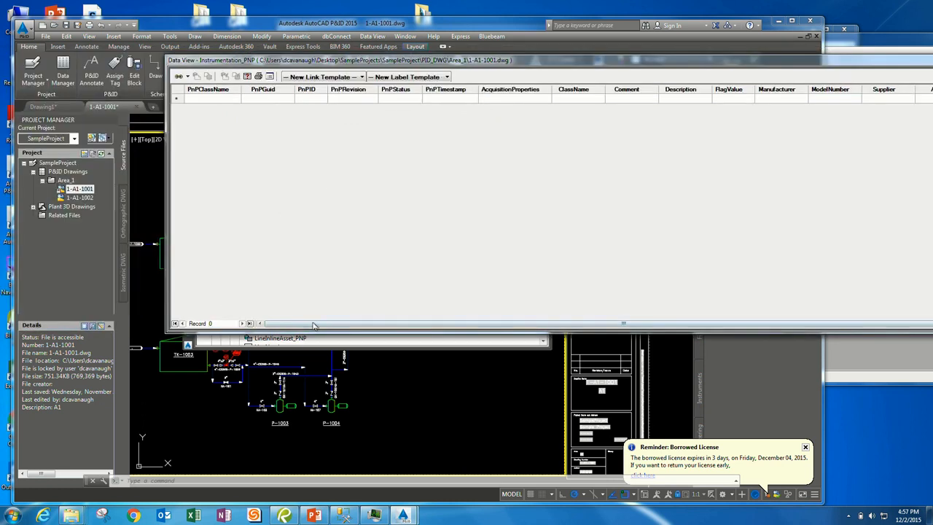
pyautogui.moveTo(314, 324); pyautogui.dragTo(862, 339)
pyautogui.moveTo(826, 61); pyautogui.dragTo(614, 54)
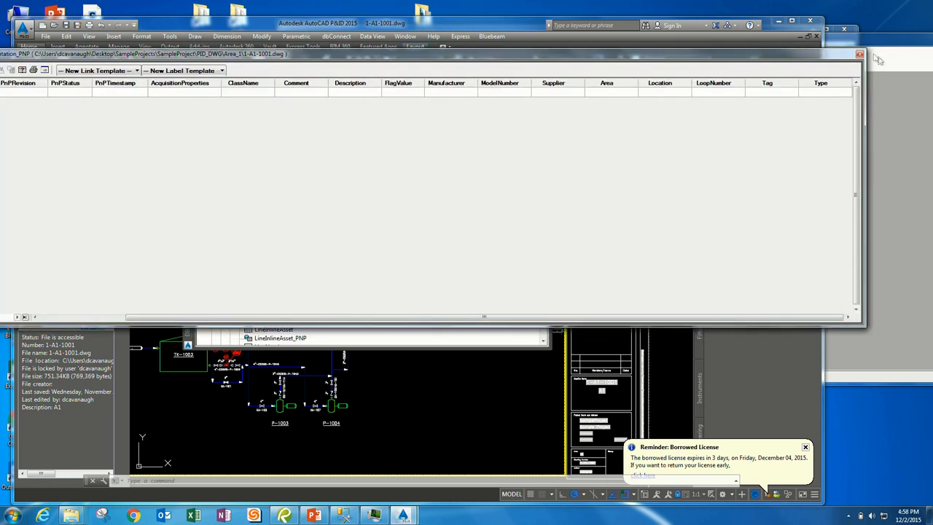
pyautogui.click(862, 54)
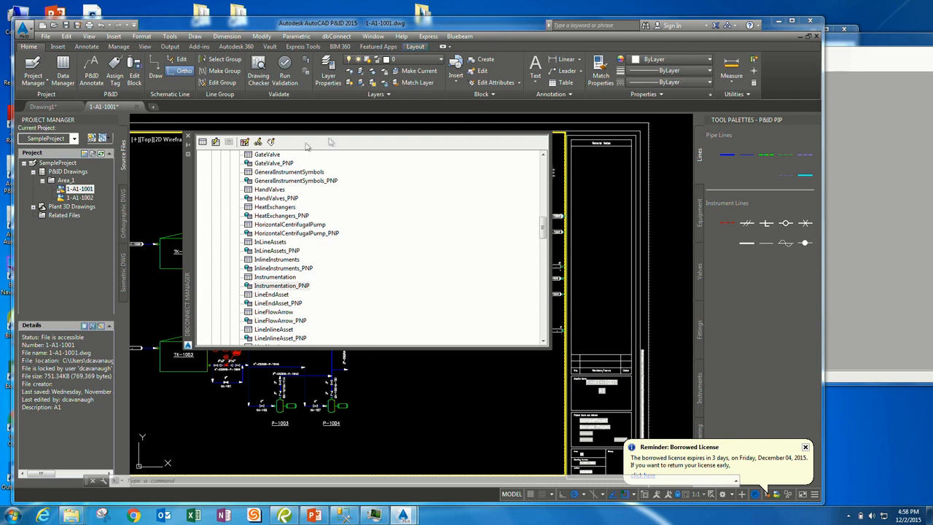
# Open the Instrumentation_PNP table for editing to check its LoopNumber values, and close the data view
pyautogui.rightClick(284, 286)
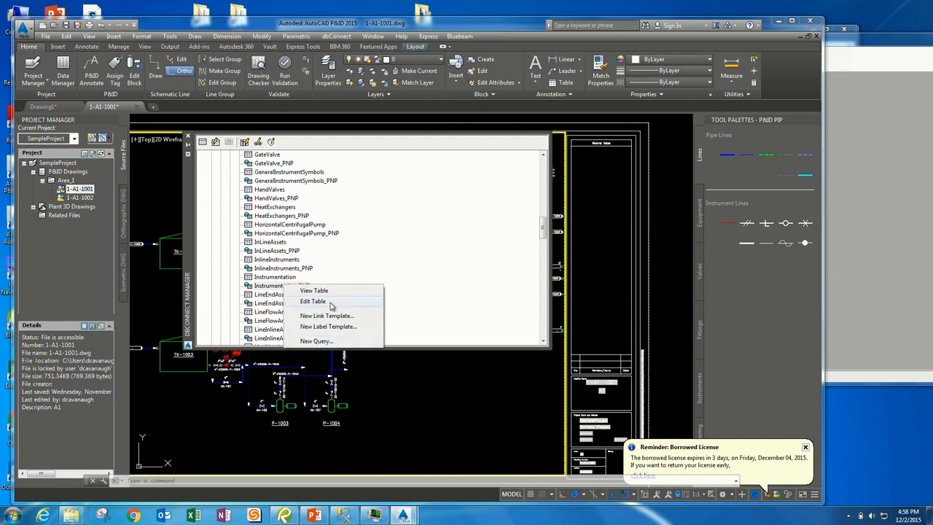
pyautogui.click(330, 302)
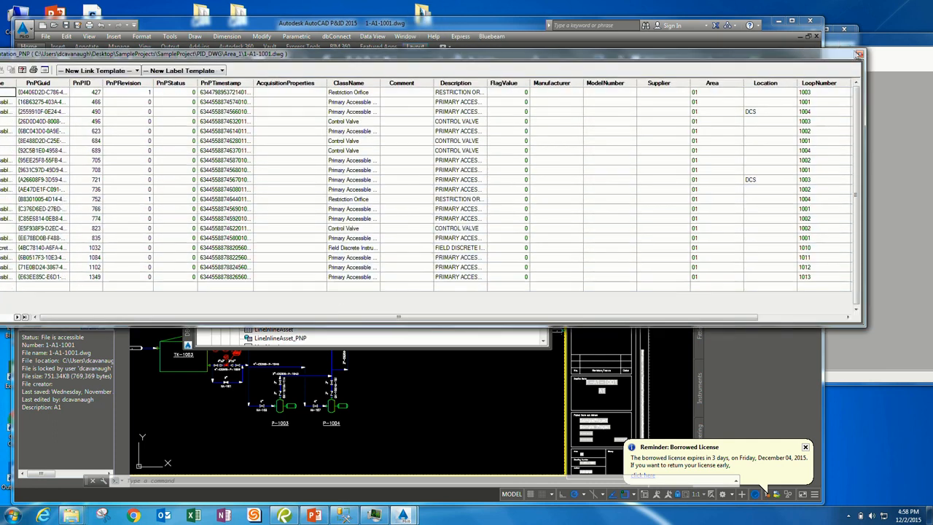
pyautogui.click(860, 56)
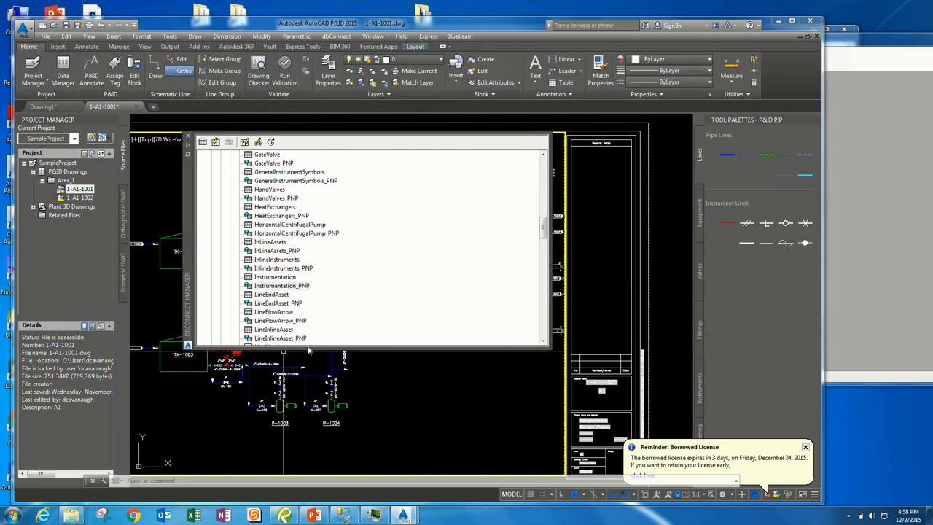
# Start a new query named Instrumentation_PNPQuery1 on the Instrumentation_PNP table
pyautogui.rightClick(267, 289)
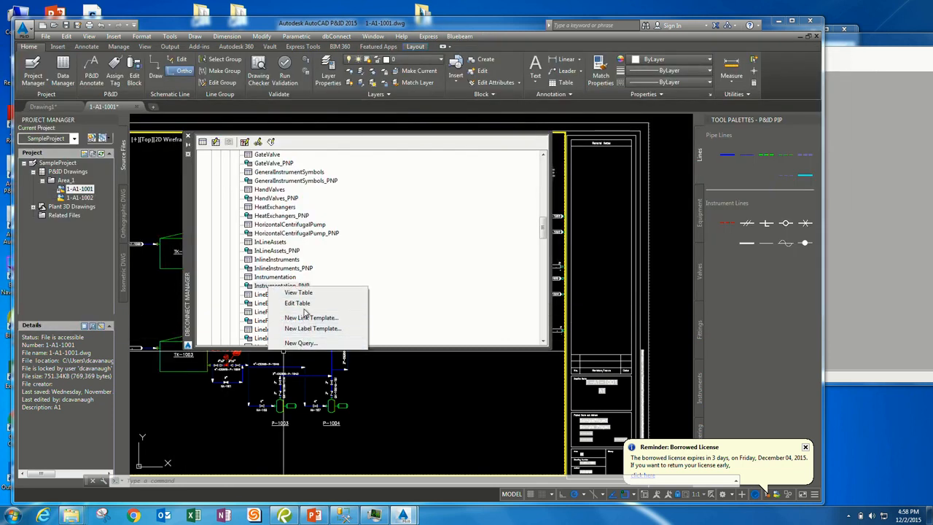
pyautogui.click(300, 343)
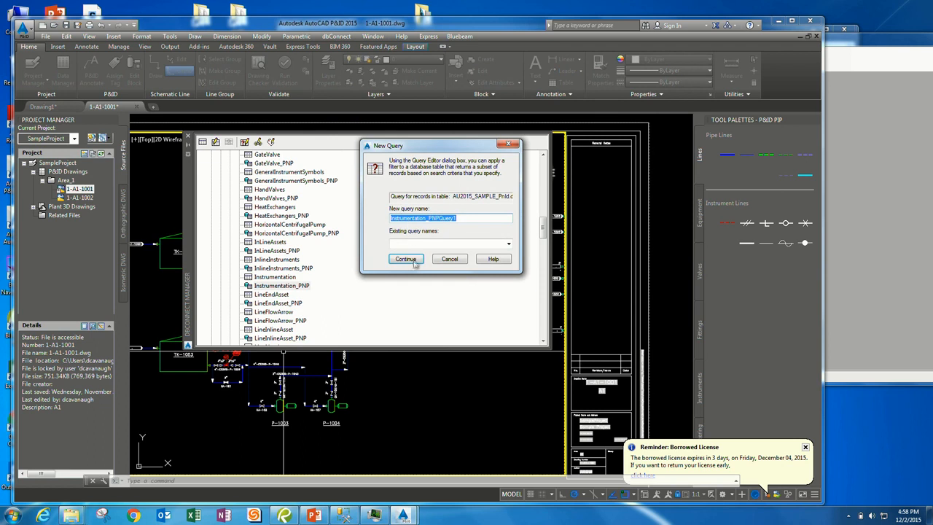
pyautogui.click(408, 259)
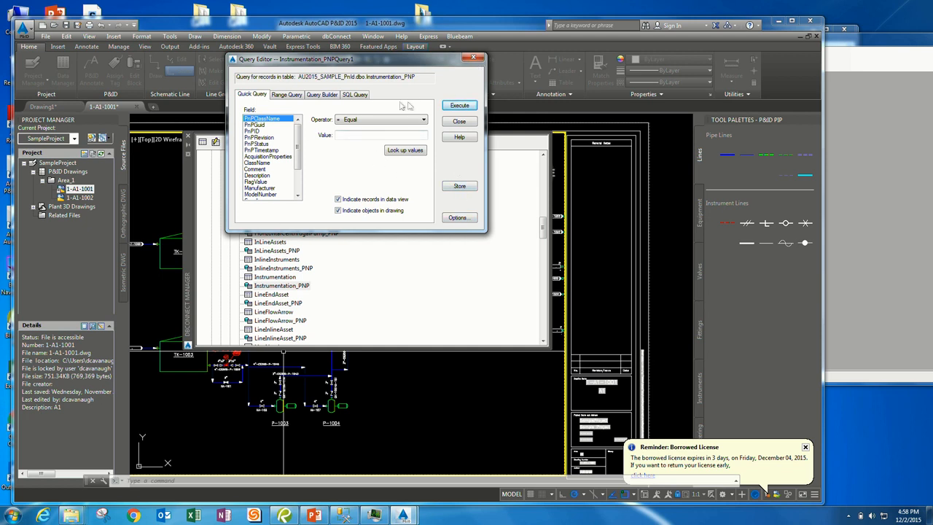
# Look through the Quick Query fields down to Type and try the Is Not Null, Is Null and Greater than operators
pyautogui.scroll(-2, 297, 194)
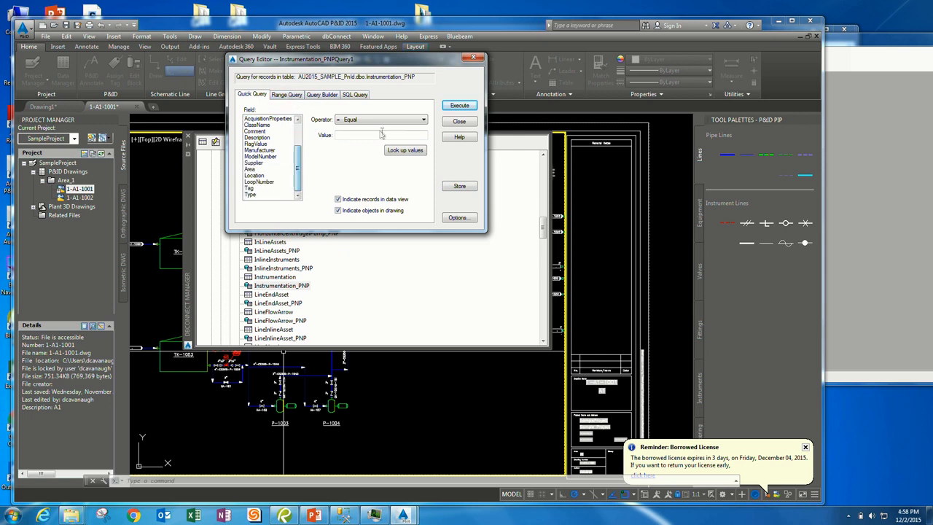
pyautogui.click(400, 121)
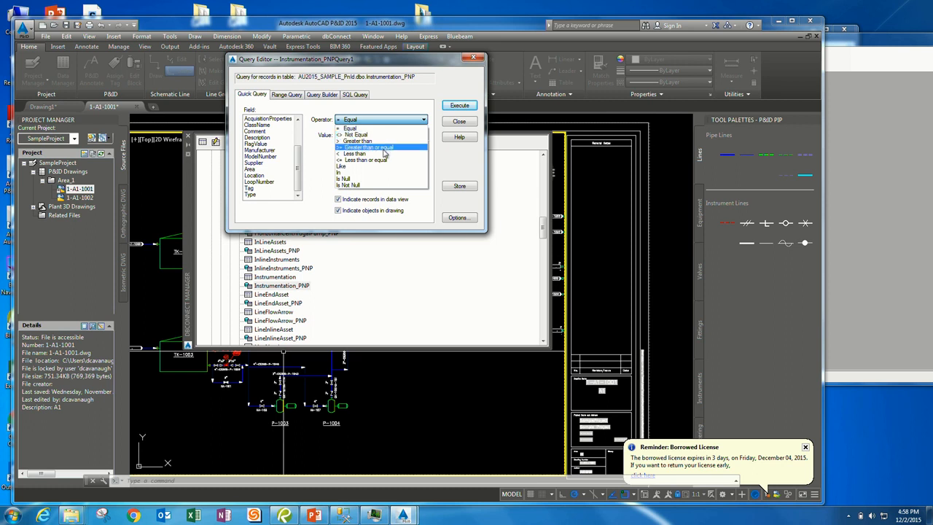
pyautogui.click(367, 185)
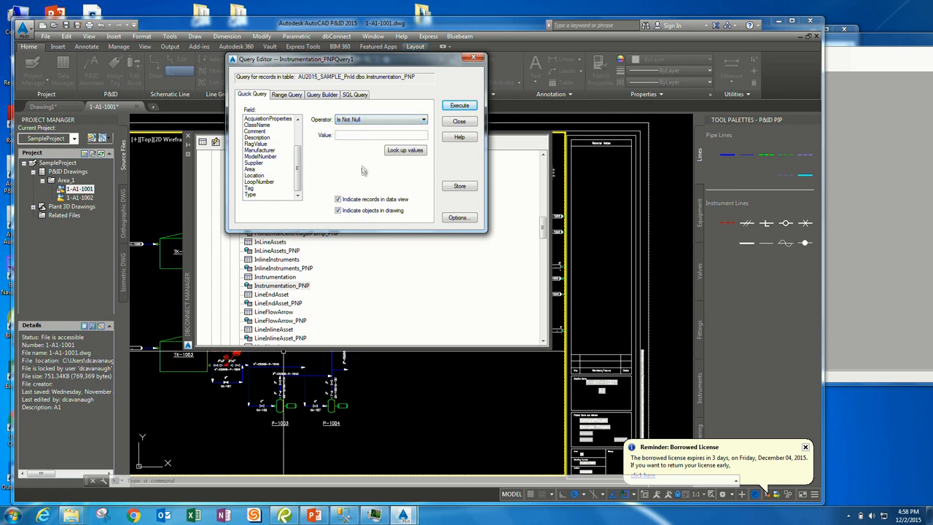
pyautogui.click(408, 119)
pyautogui.click(340, 180)
pyautogui.click(397, 120)
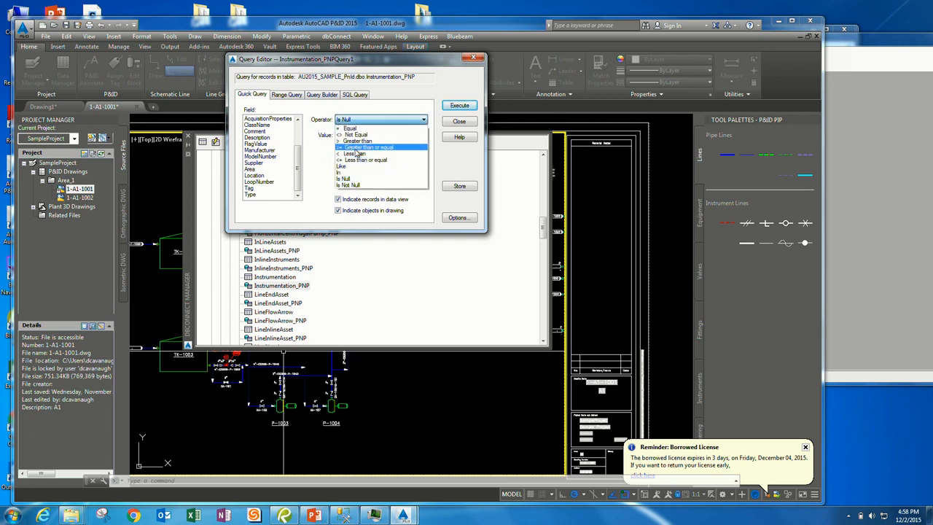
pyautogui.click(357, 141)
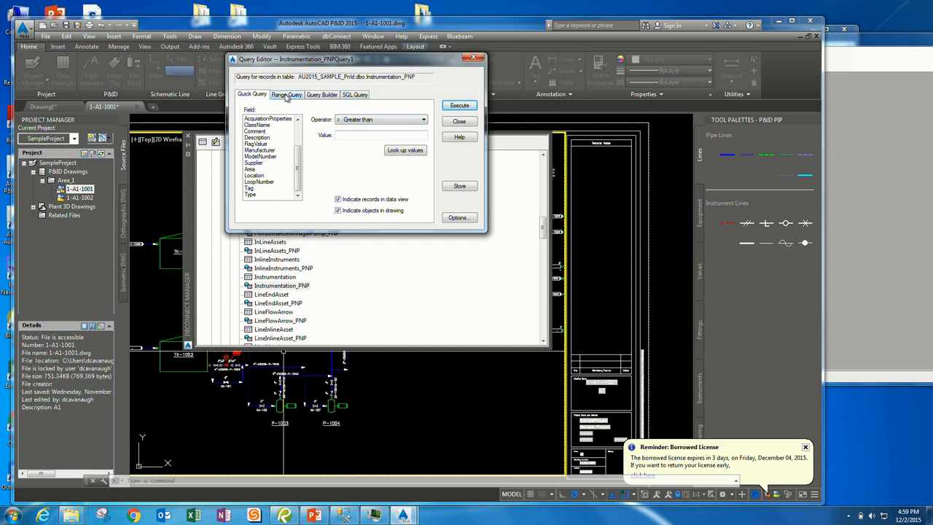
# Compare the Quick Query operator choices with the From and Through inputs of the Range Query
pyautogui.click(287, 94)
pyautogui.click(253, 94)
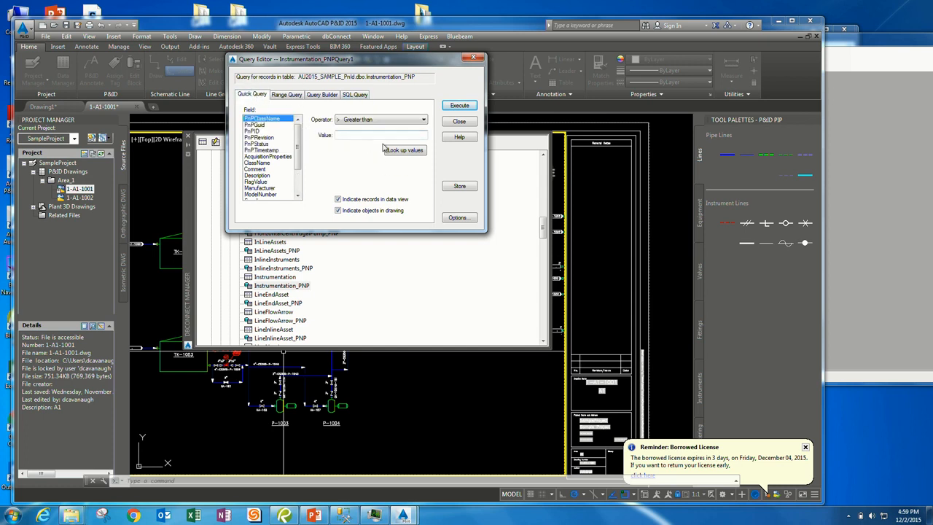
pyautogui.click(290, 95)
pyautogui.scroll(-3, 299, 135)
pyautogui.click(256, 94)
pyautogui.click(382, 120)
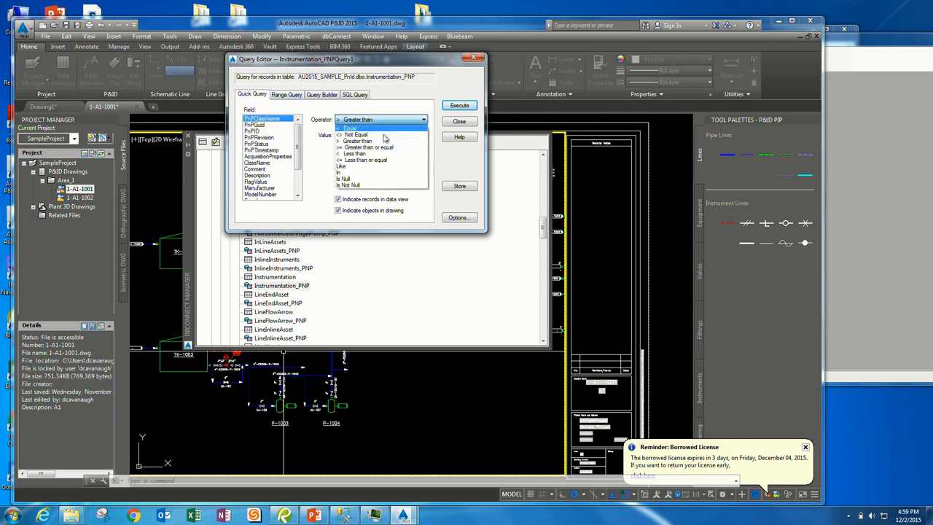
# Run a range query on Instrumentation_PNP for LoopNumber values from 1002 through 1009
pyautogui.click(295, 96)
pyautogui.click(286, 94)
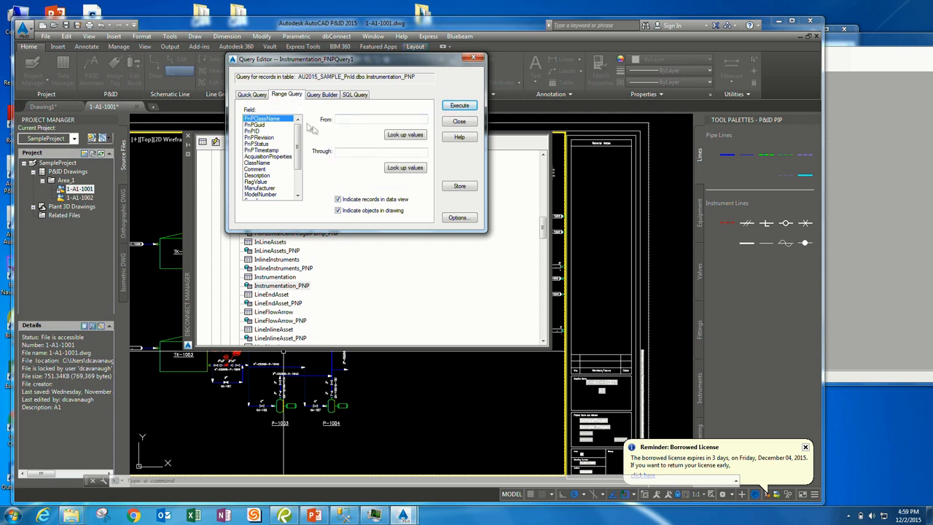
pyautogui.moveTo(295, 134); pyautogui.dragTo(296, 175)
pyautogui.click(259, 181)
pyautogui.click(347, 118)
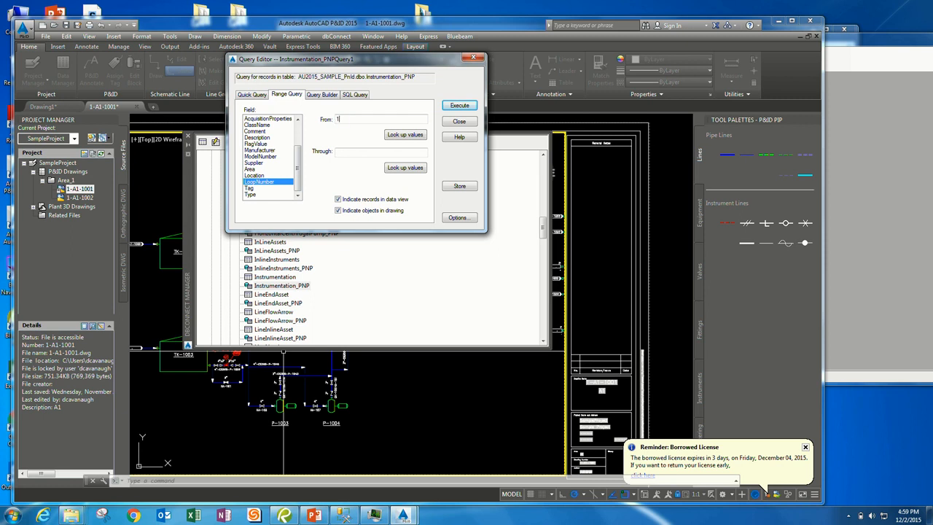
pyautogui.press('Tab')
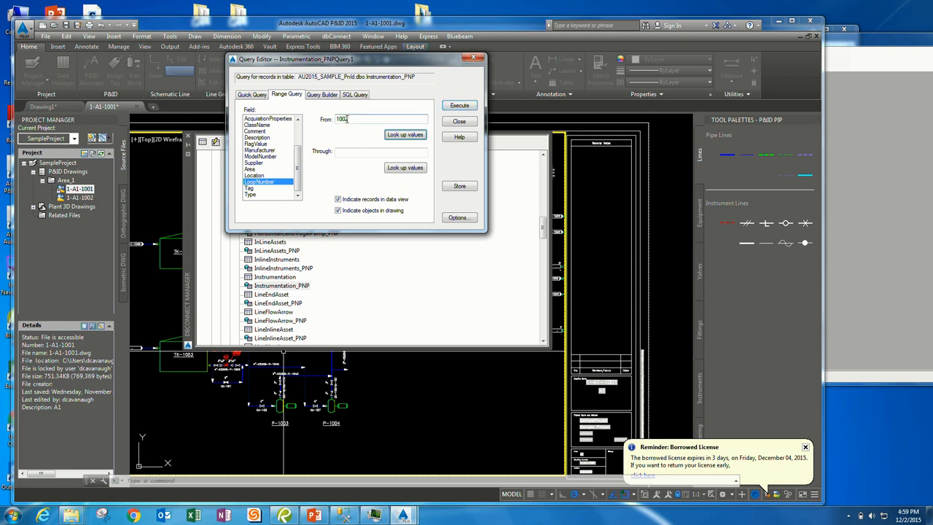
pyautogui.press('Tab')
pyautogui.write('1')
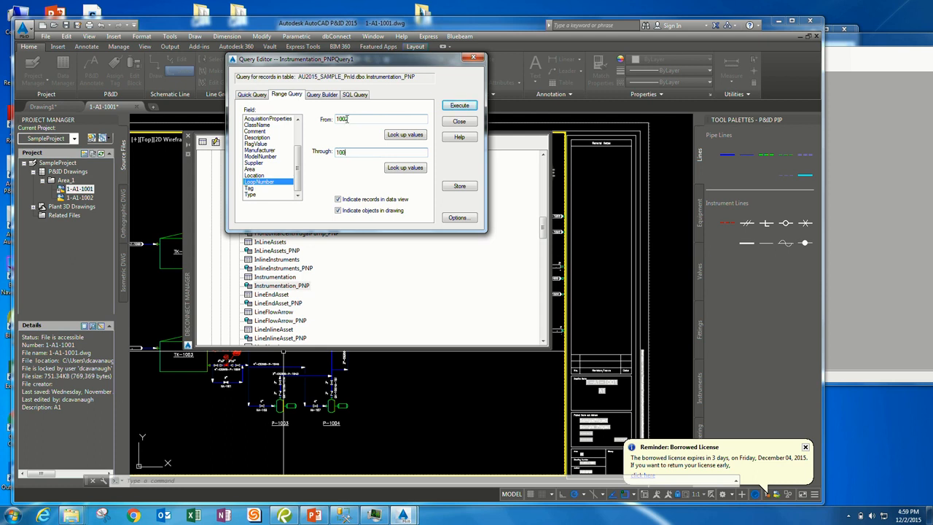
pyautogui.click(401, 167)
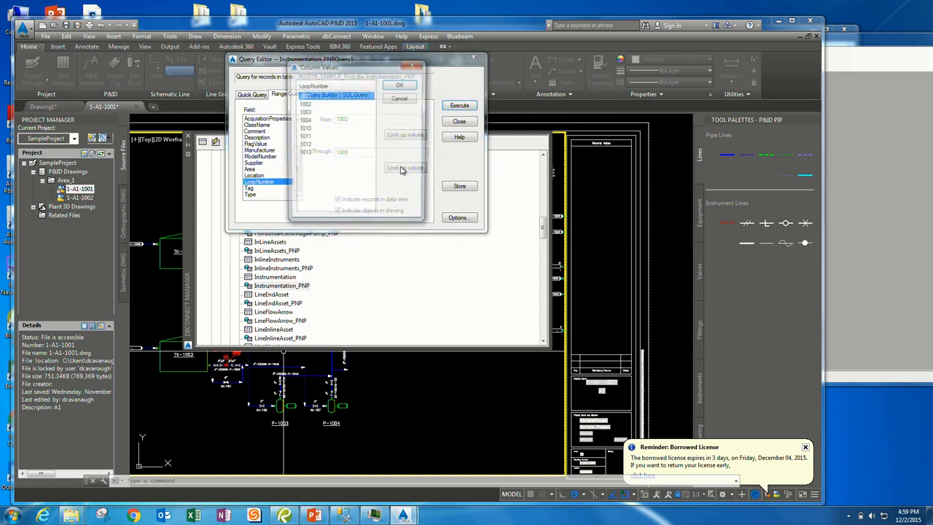
pyautogui.click(402, 85)
pyautogui.click(448, 109)
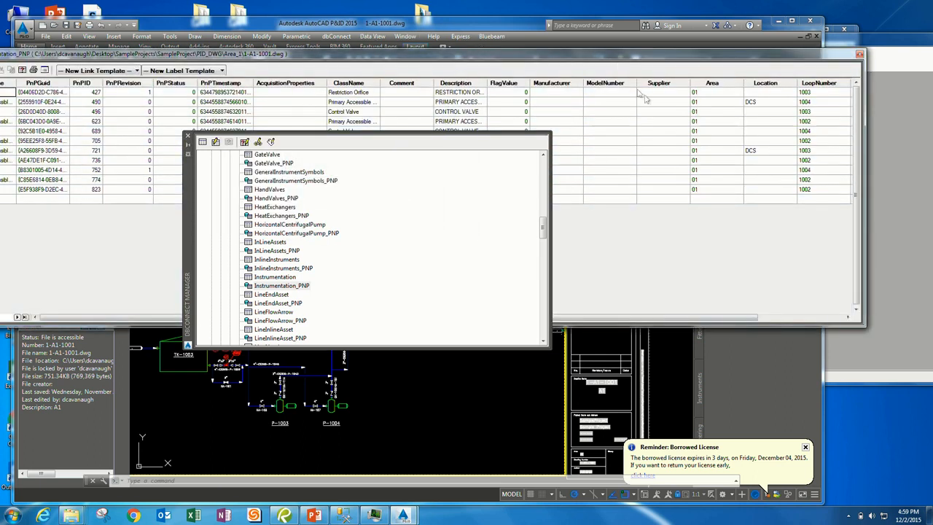
# Examine the range query results across to the LoopNumber, Tag and Type columns, and check the available link templates
pyautogui.click(663, 277)
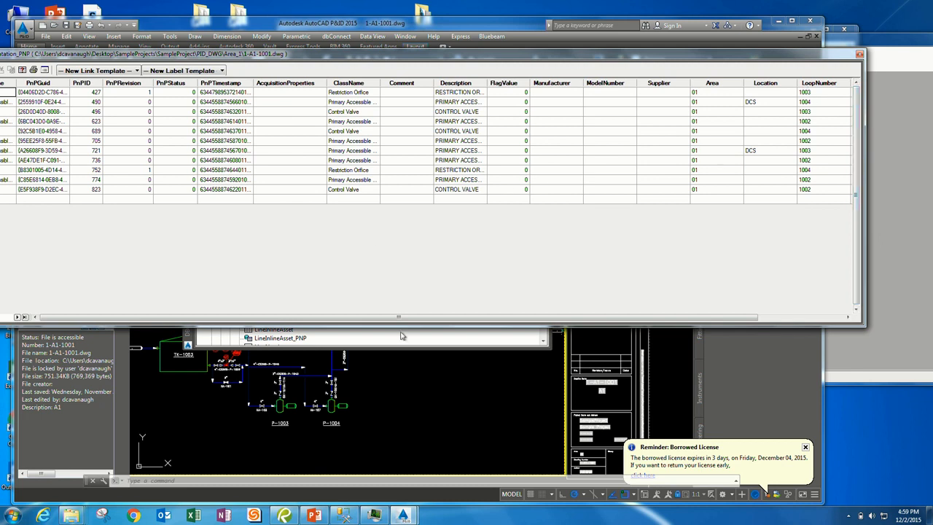
pyautogui.doubleClick(111, 55)
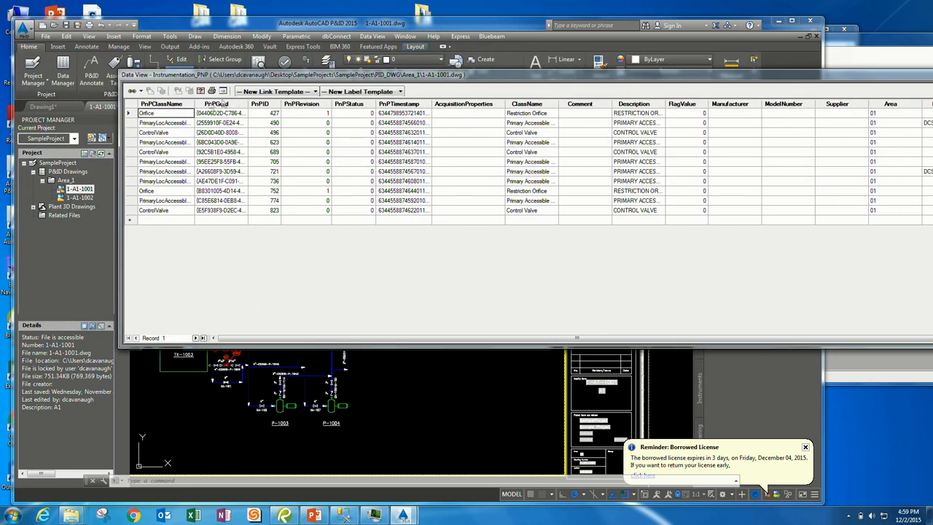
pyautogui.doubleClick(323, 76)
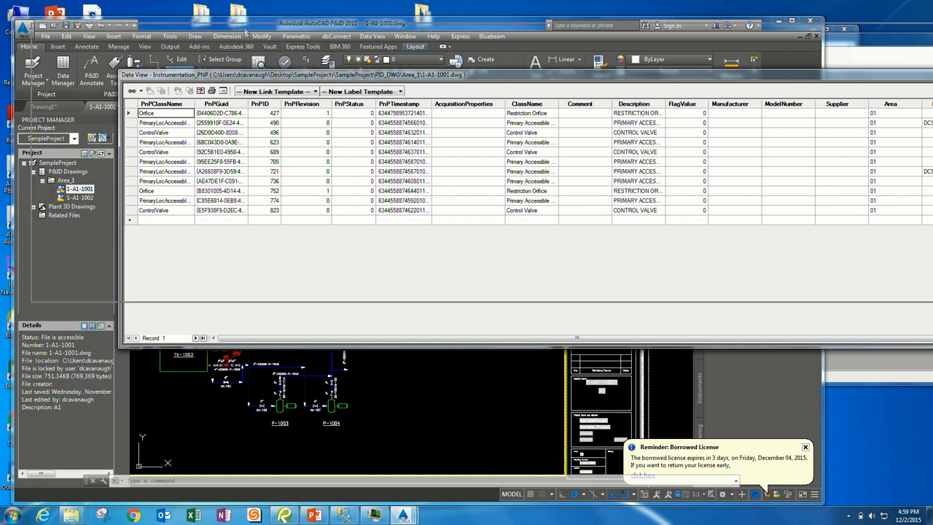
pyautogui.moveTo(171, 303); pyautogui.dragTo(931, 320)
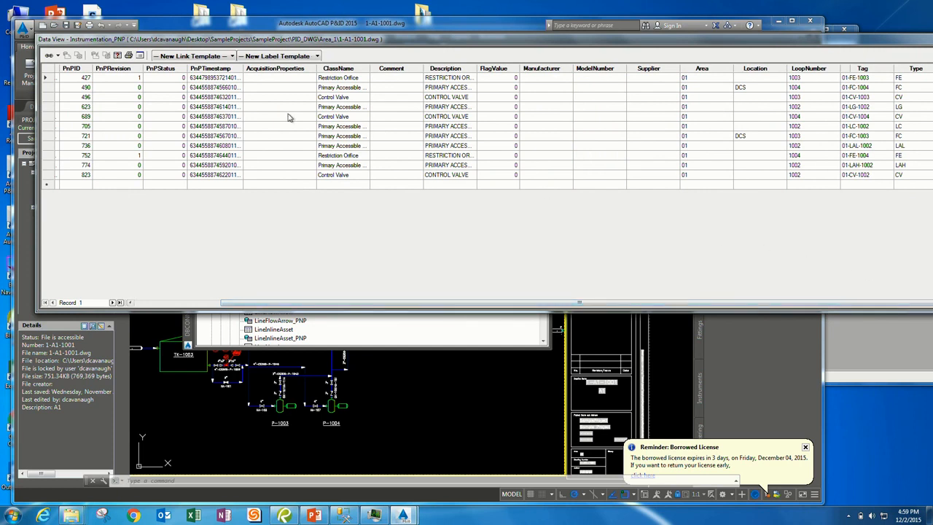
pyautogui.click(231, 57)
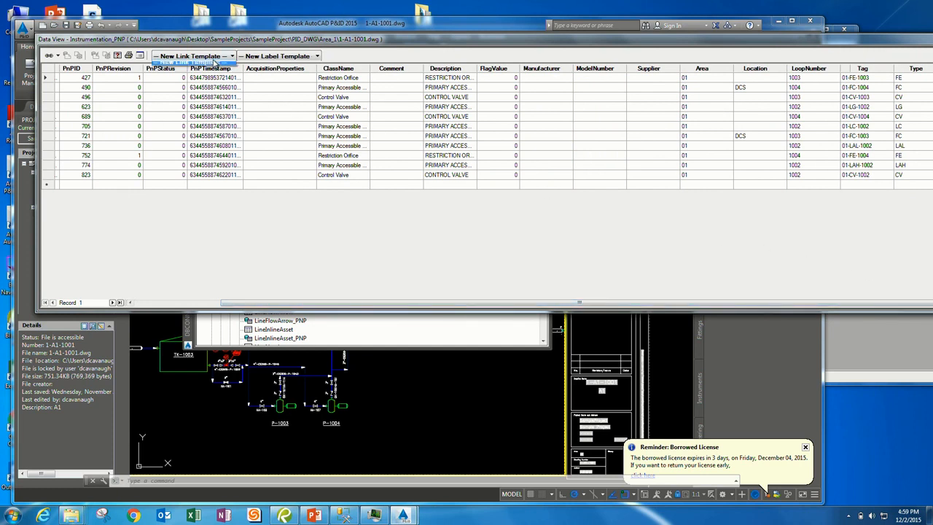
pyautogui.click(420, 48)
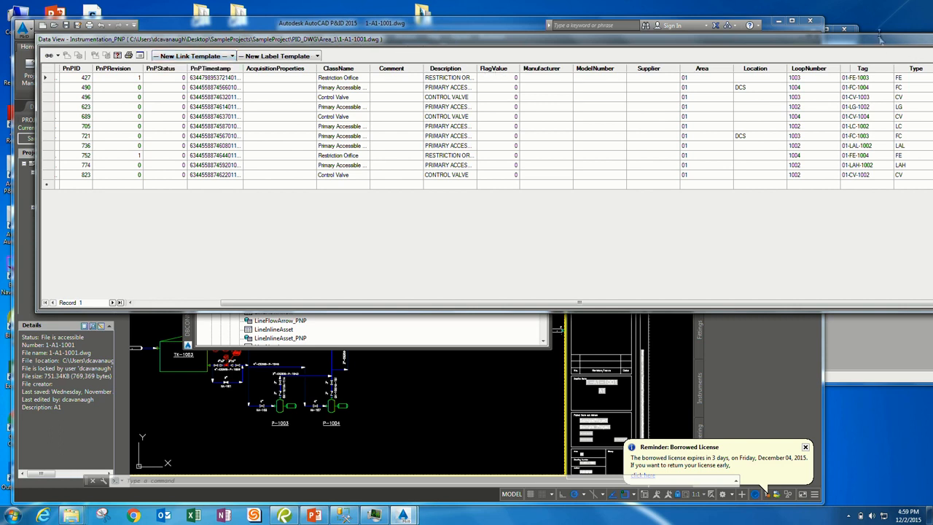
pyautogui.moveTo(853, 29); pyautogui.dragTo(835, 9)
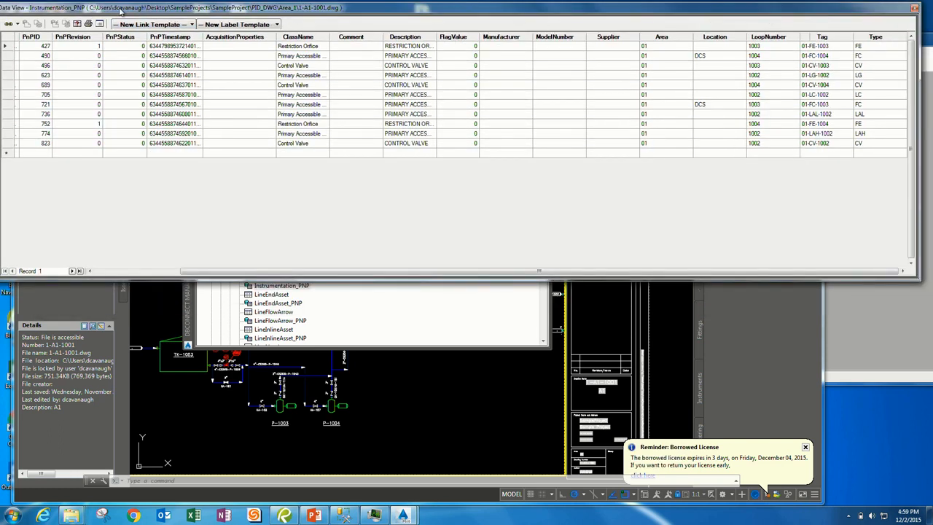
pyautogui.moveTo(120, 11); pyautogui.dragTo(177, 88)
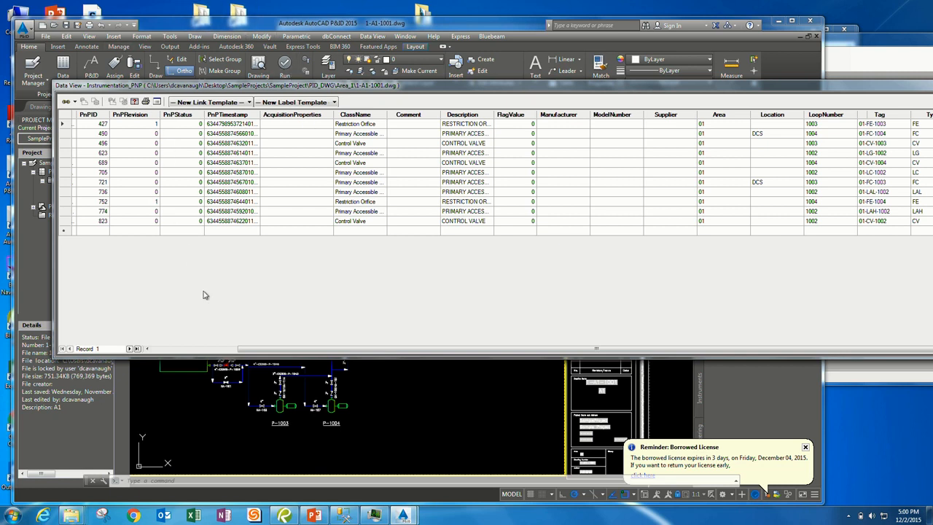
pyautogui.moveTo(823, 85); pyautogui.dragTo(889, 174)
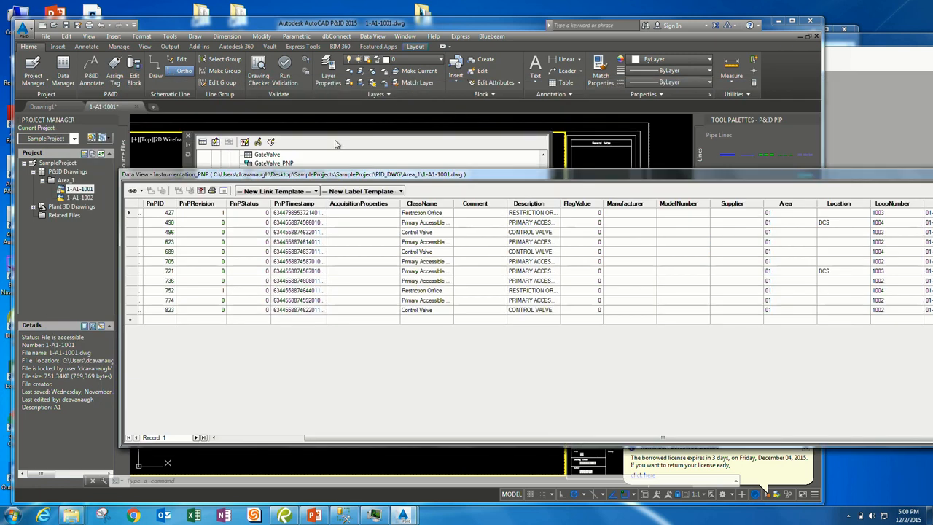
# Return to the dbConnect Manager and open another Instrumentation_PNPQuery1 query on Instrumentation_PNP, keeping the range results open
pyautogui.click(336, 146)
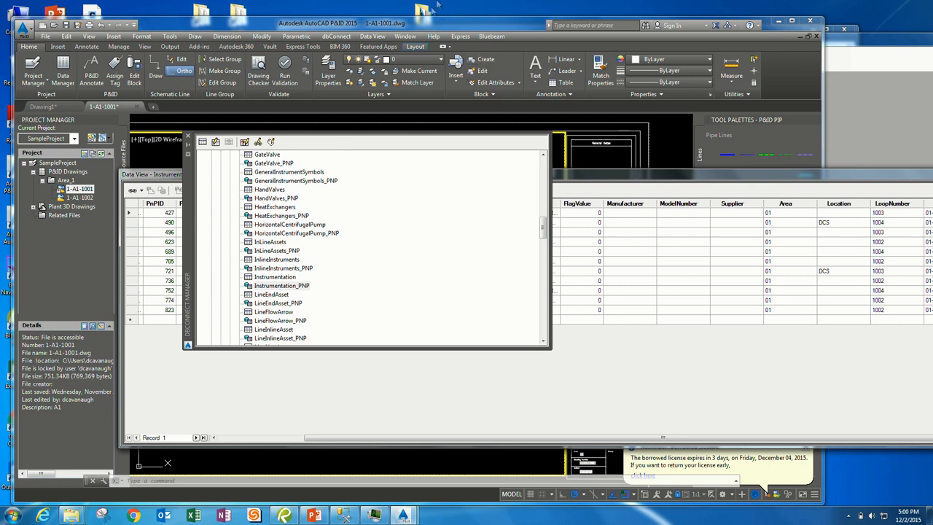
pyautogui.rightClick(284, 282)
pyautogui.click(318, 339)
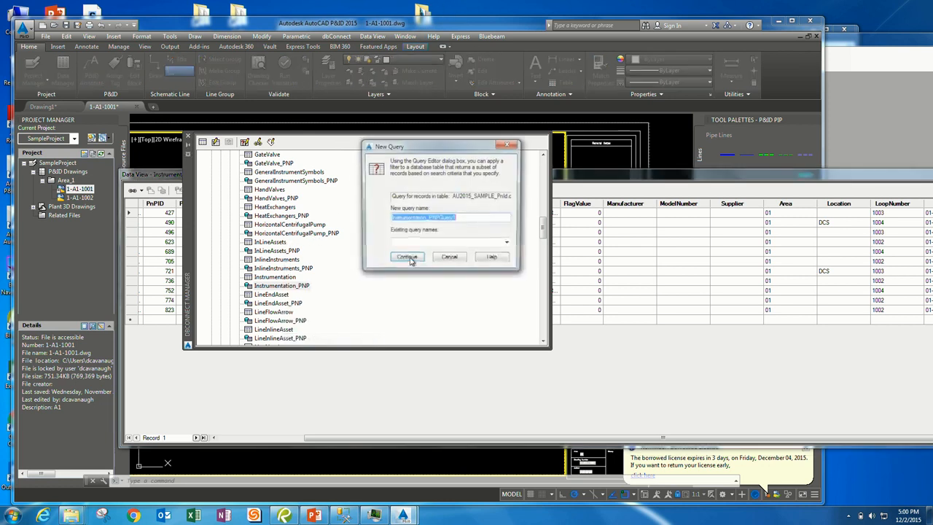
pyautogui.click(409, 258)
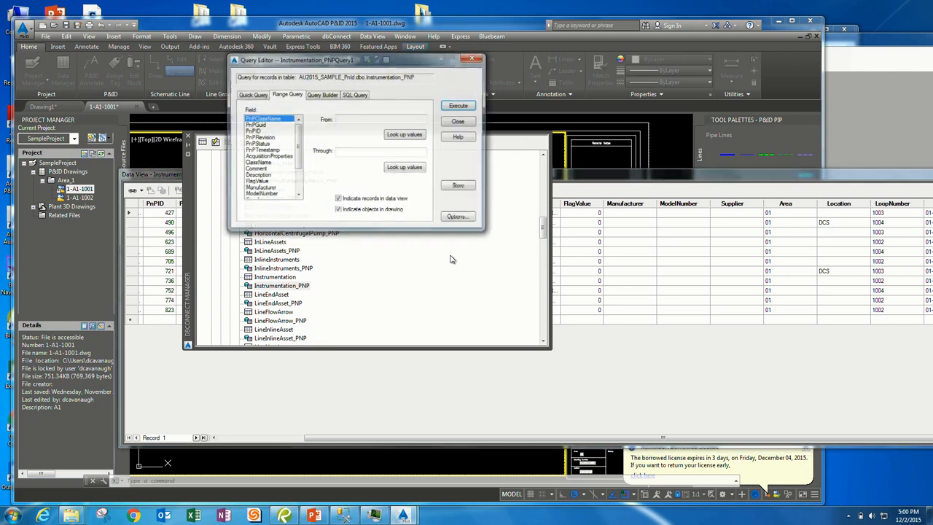
# Compare the Quick Query and Range Query field choices with the Query Builder for the Instrumentation_PNP query, ending in the Query Builder
pyautogui.moveTo(298, 138)
pyautogui.mouseDown()
pyautogui.moveTo(298, 156)
pyautogui.moveTo(296, 141)
pyautogui.mouseUp()
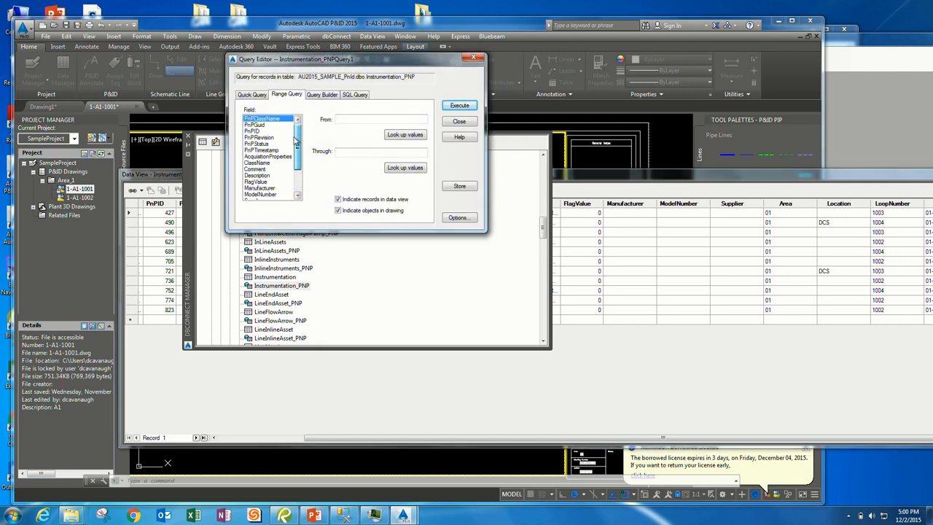
pyautogui.click(318, 97)
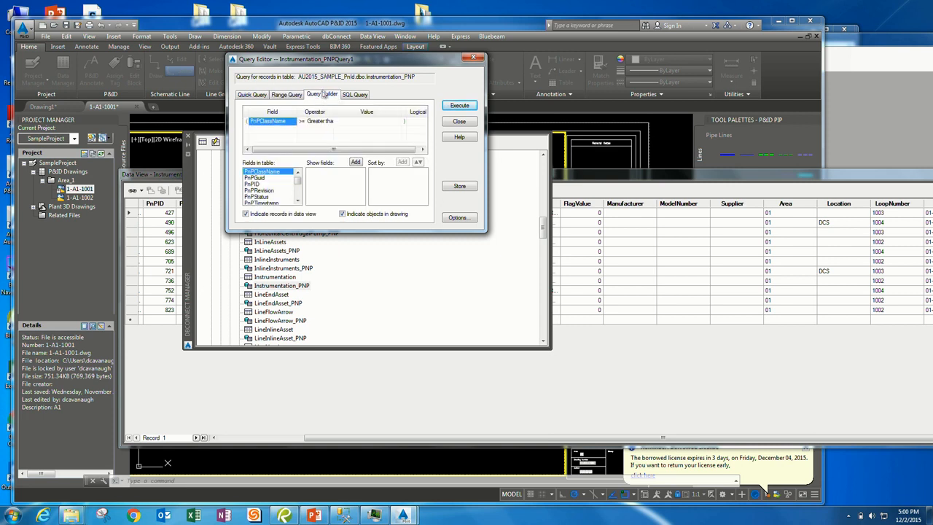
pyautogui.click(260, 95)
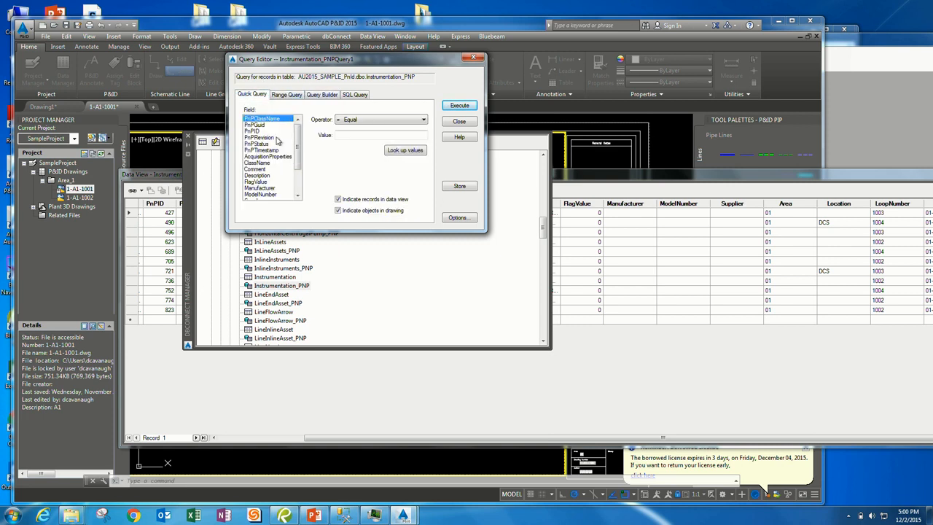
pyautogui.click(265, 138)
pyautogui.click(288, 94)
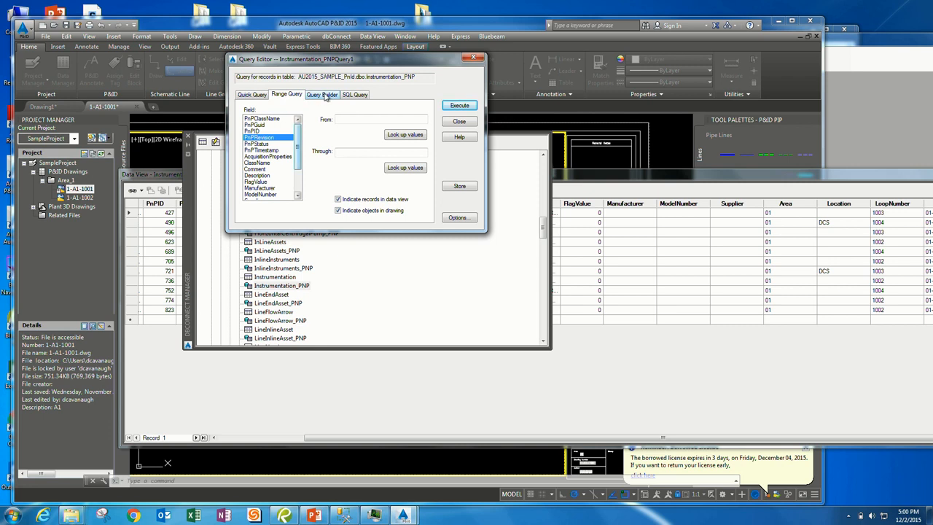
pyautogui.click(323, 95)
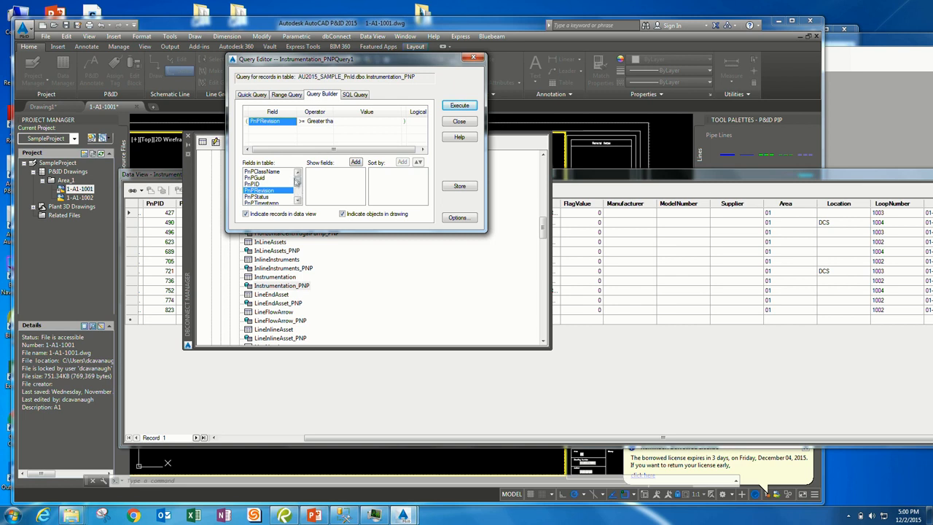
# Add ClassName from the table's fields to the fields shown by the Query Builder query
pyautogui.click(298, 200)
pyautogui.click(297, 201)
pyautogui.click(297, 202)
pyautogui.click(298, 202)
pyautogui.click(297, 201)
pyautogui.click(269, 184)
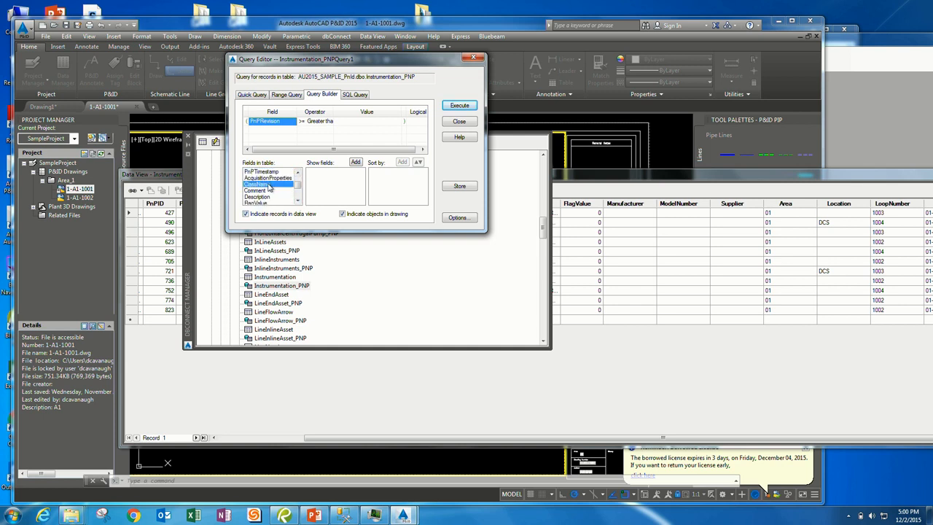
pyautogui.doubleClick(253, 185)
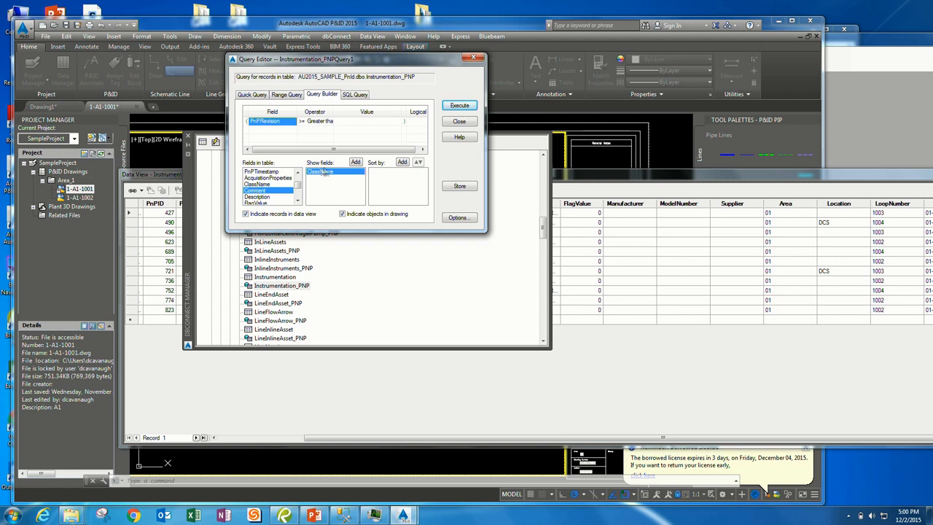
# Add Comment, LoopNumber and Tag to the query's shown fields
pyautogui.click(298, 191)
pyautogui.scroll(5, 268, 193)
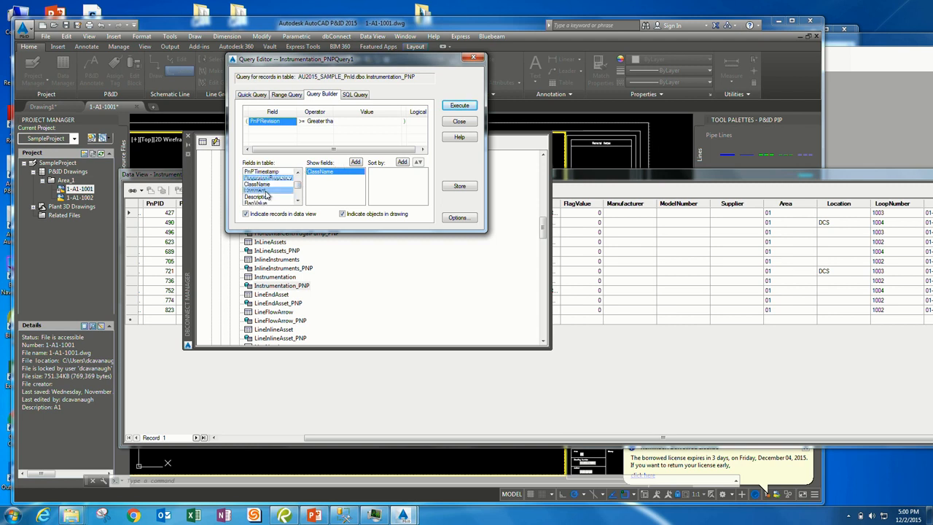
pyautogui.doubleClick(266, 191)
pyautogui.scroll(-5, 268, 191)
pyautogui.doubleClick(268, 184)
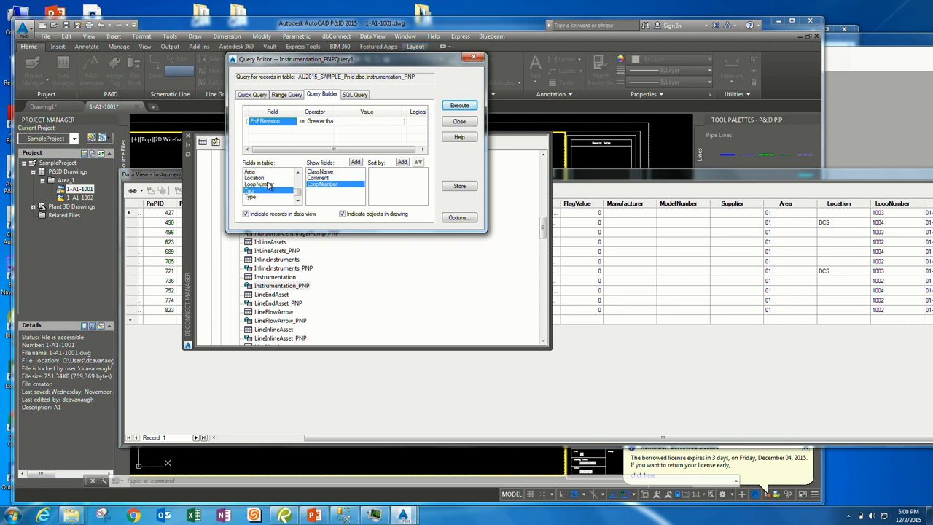
pyautogui.click(329, 172)
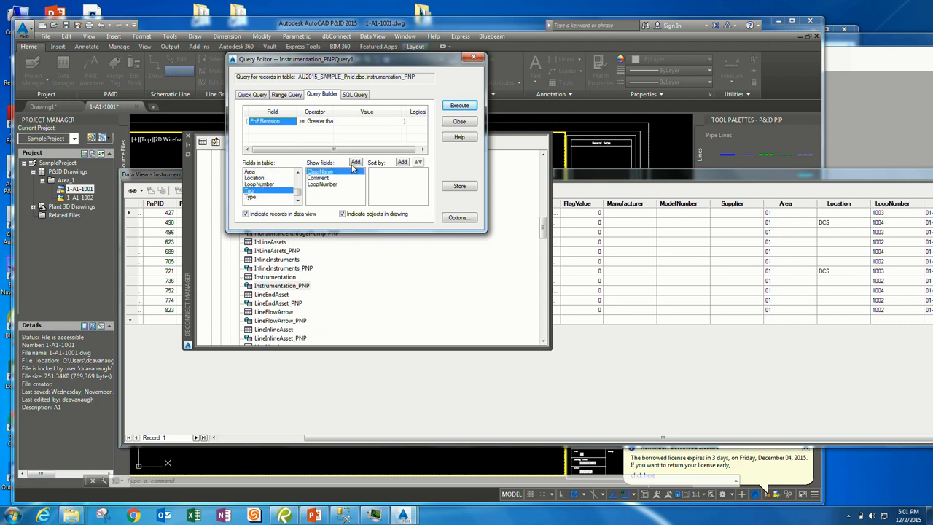
pyautogui.click(354, 163)
# Sort the query results in ascending order by LoopNumber and then by Comment
pyautogui.click(330, 185)
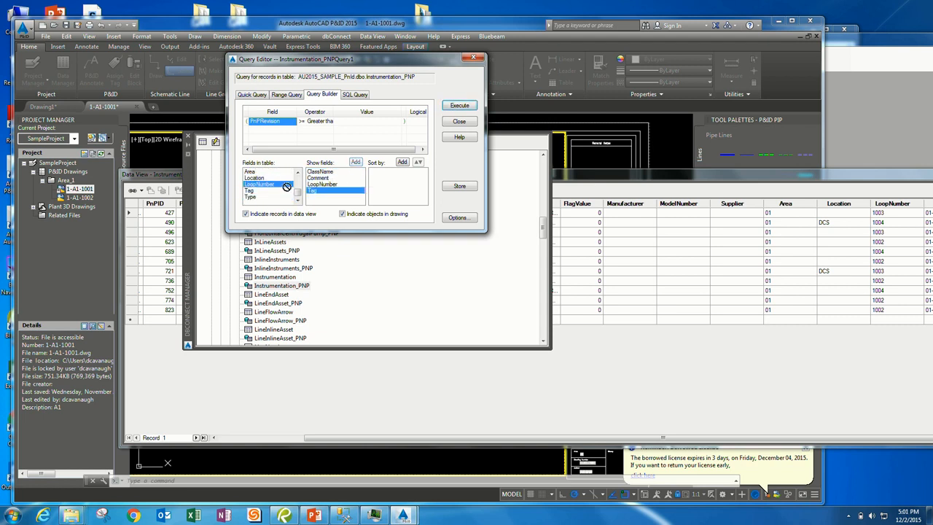
pyautogui.doubleClick(329, 184)
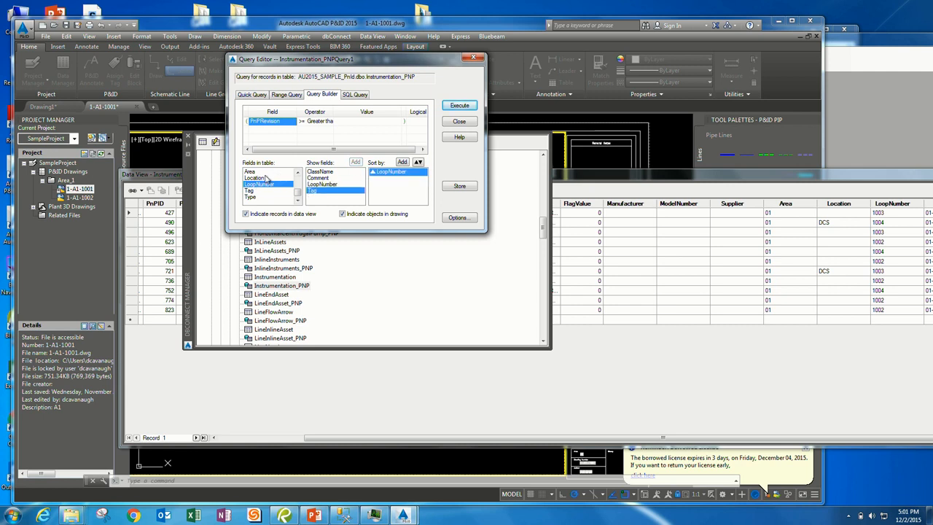
pyautogui.doubleClick(318, 178)
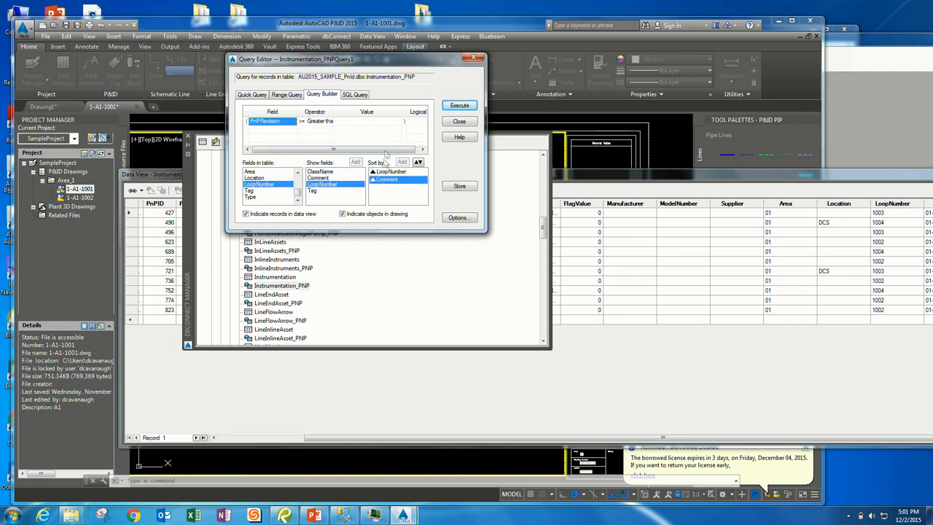
pyautogui.click(375, 173)
pyautogui.click(376, 181)
# Store the Instrumentation_PNPQuery1 query with the drawing and execute it
pyautogui.click(457, 186)
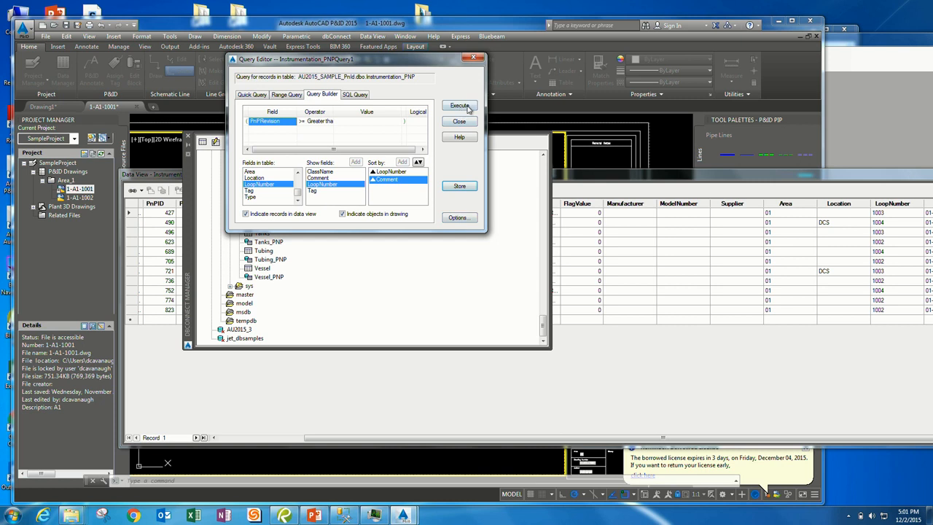
pyautogui.click(459, 105)
pyautogui.scroll(3, 322, 259)
pyautogui.scroll(-3, 323, 260)
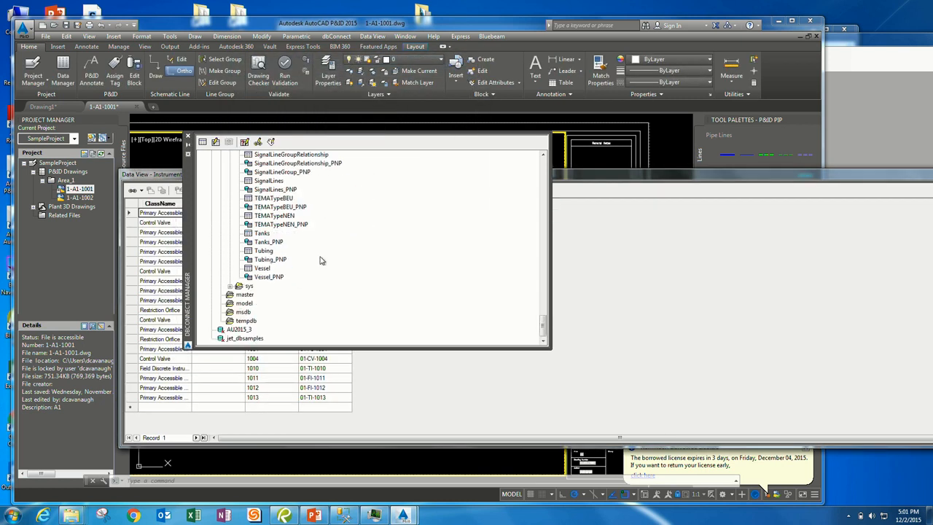
# Locate the stored Instrumentation_PNPQuery1 under 1-A1-1001.dwg in the dbConnect Manager and check which actions it offers
pyautogui.scroll(10, 230, 295)
pyautogui.scroll(15, 226, 292)
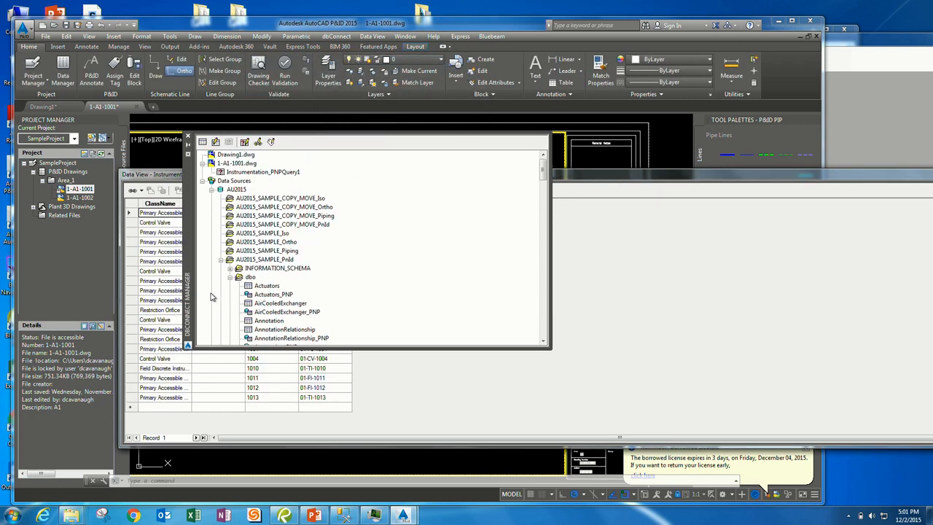
pyautogui.click(266, 172)
pyautogui.click(265, 173)
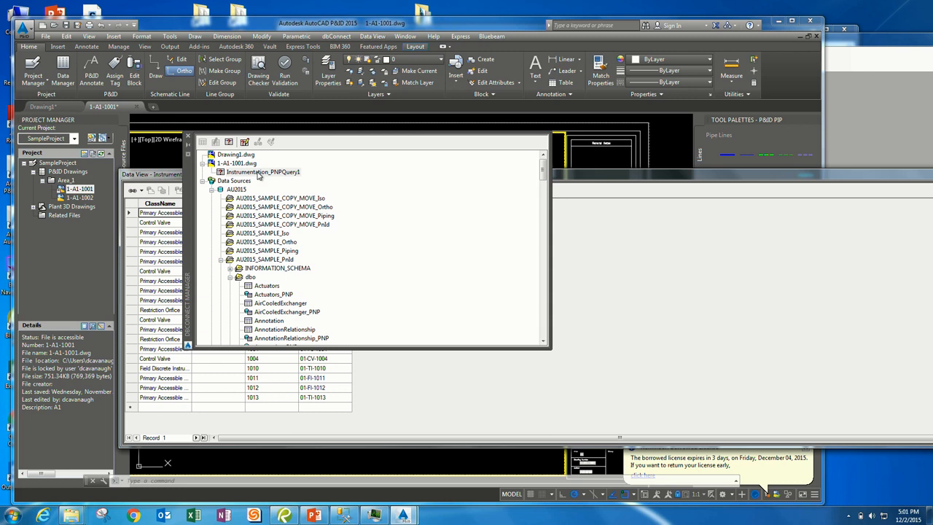
pyautogui.click(257, 173)
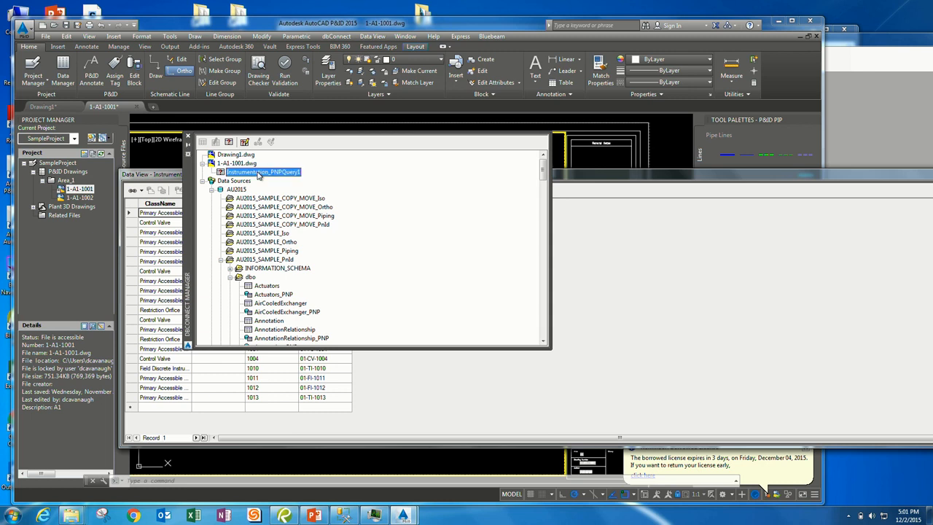
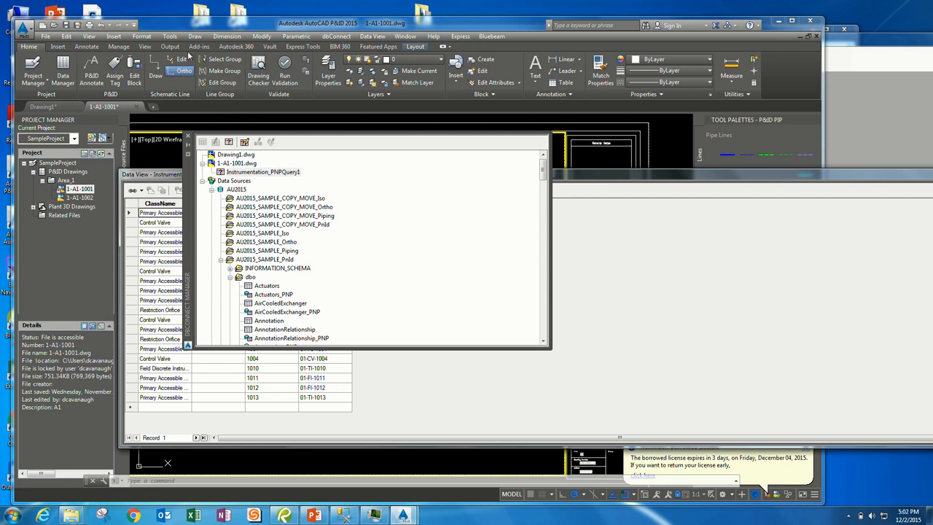
pyautogui.click(274, 225)
pyautogui.rightClick(251, 172)
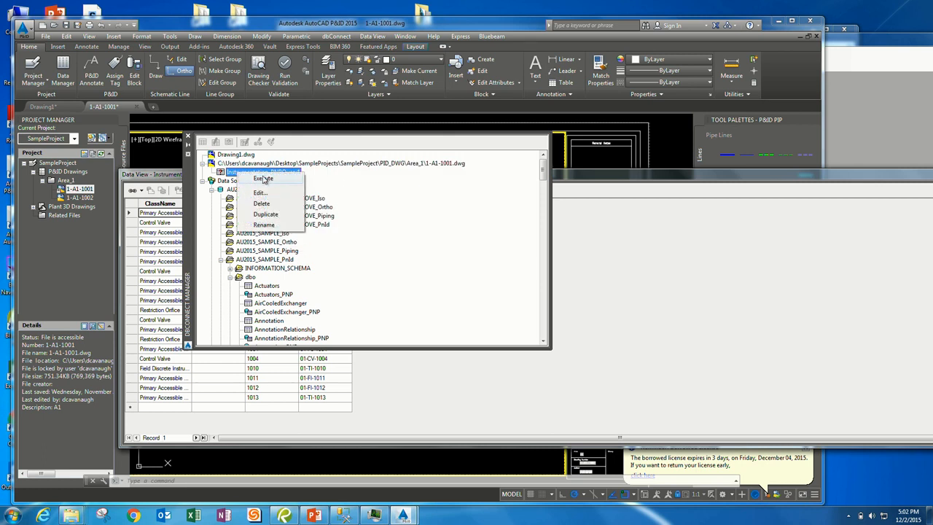
pyautogui.click(305, 314)
# Start a query on the AnnotationRelationship table to examine its queryable fields, and close the editor without executing it
pyautogui.scroll(-14, 305, 313)
pyautogui.scroll(8, 299, 308)
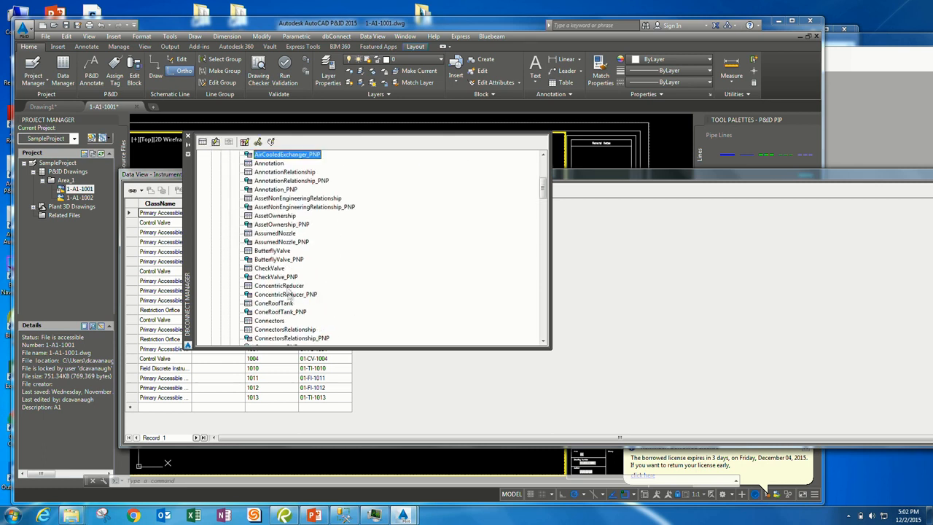
pyautogui.rightClick(281, 175)
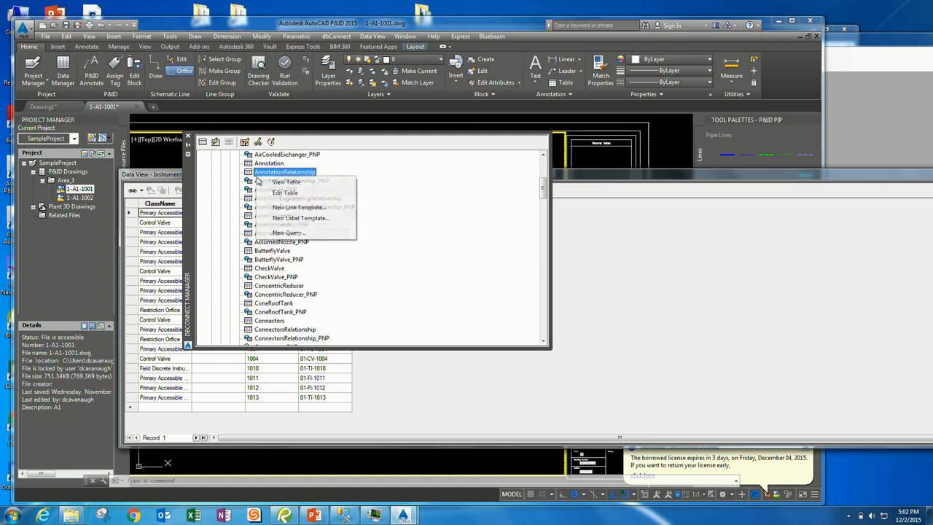
pyautogui.click(289, 233)
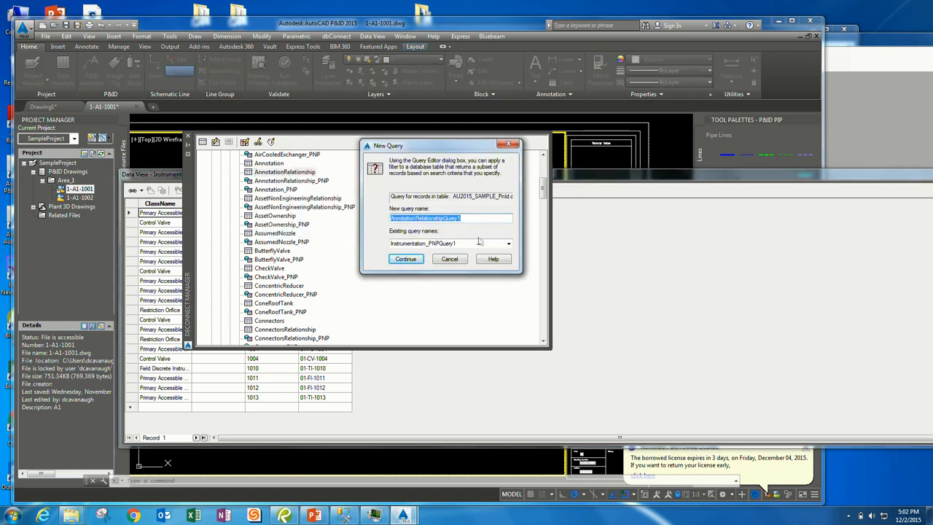
pyautogui.click(406, 259)
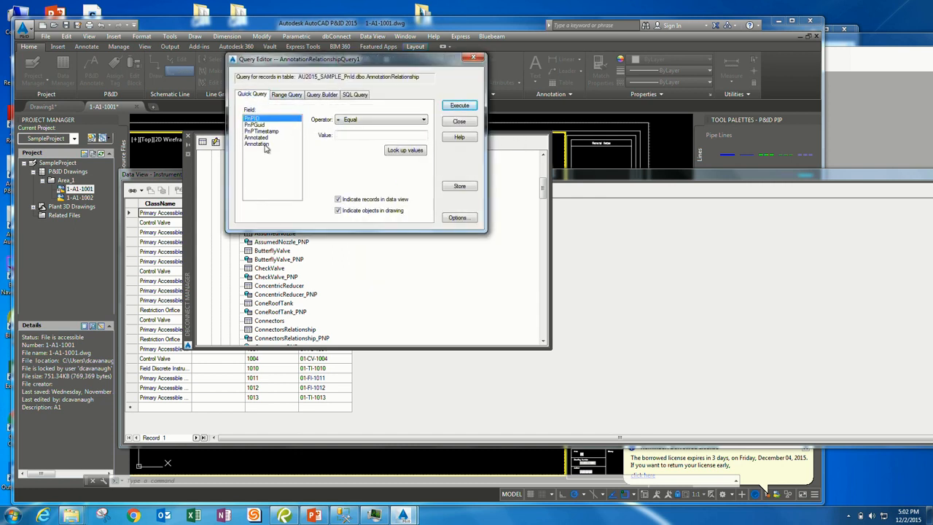
pyautogui.click(473, 58)
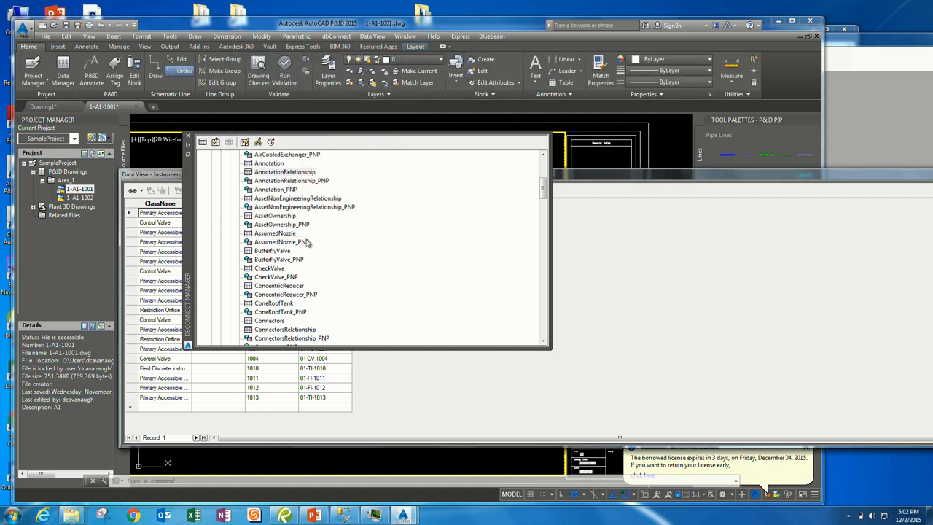
# Open the PnPDrawingCategories_PNP table to examine its records, reposition the data view to reach its edge, and close it
pyautogui.scroll(-20, 288, 258)
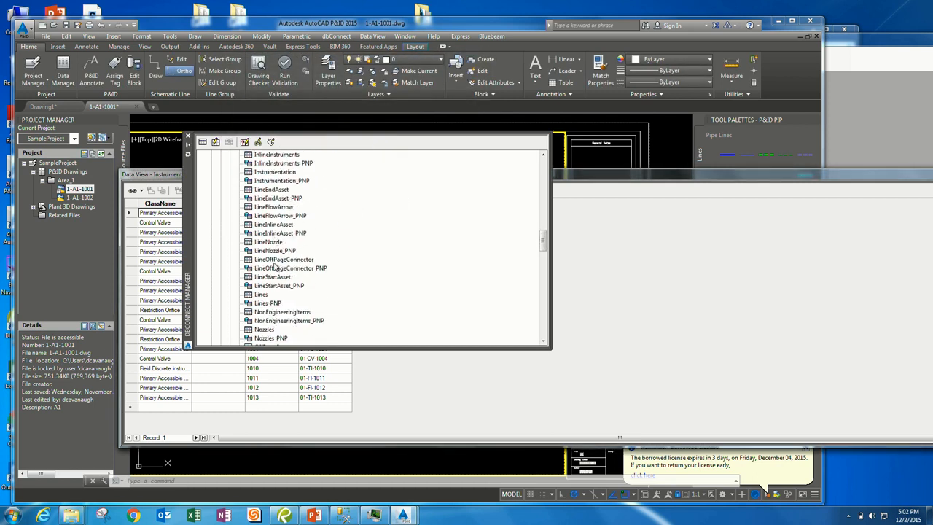
pyautogui.scroll(-15, 274, 268)
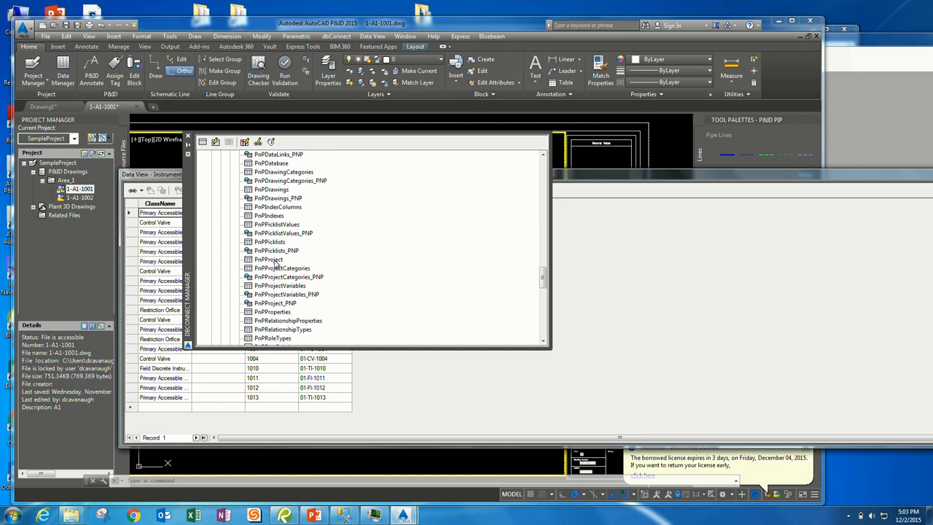
pyautogui.doubleClick(290, 181)
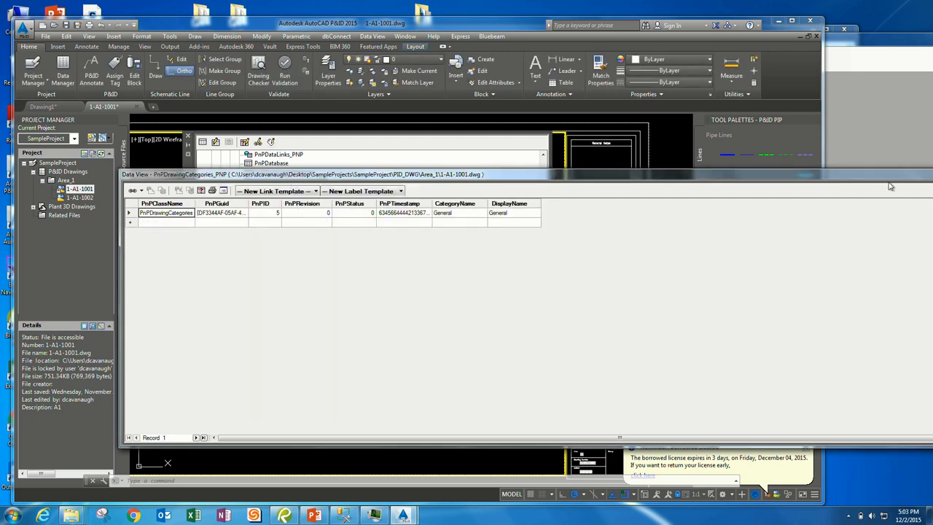
pyautogui.moveTo(855, 175); pyautogui.dragTo(587, 147)
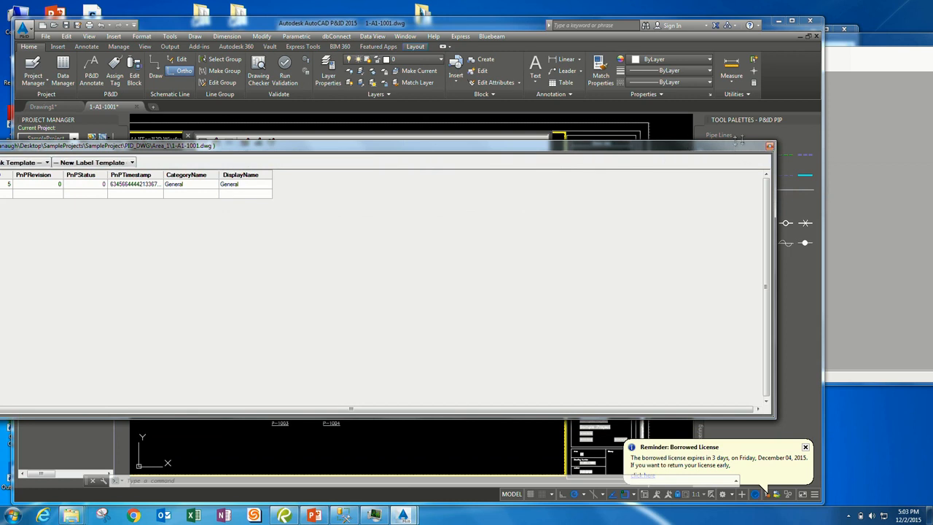
pyautogui.moveTo(466, 142); pyautogui.dragTo(661, 100)
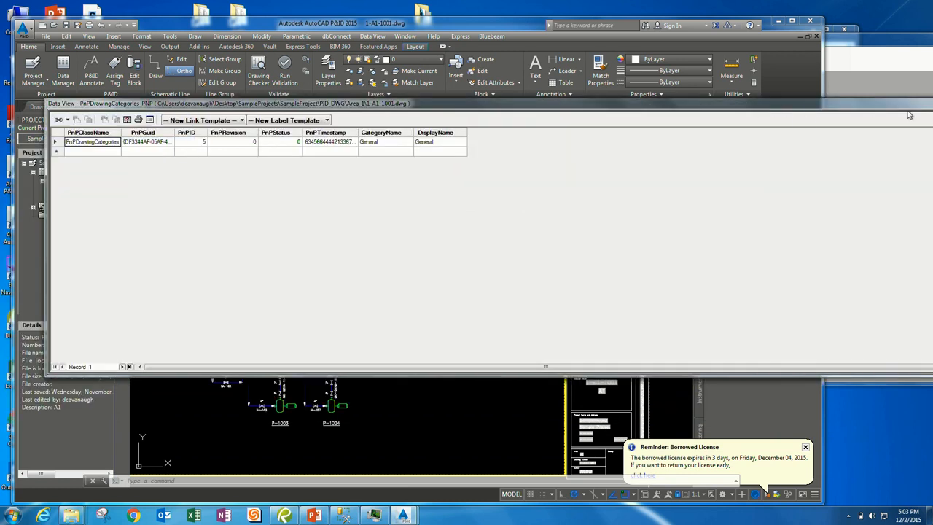
pyautogui.moveTo(897, 106); pyautogui.dragTo(876, 89)
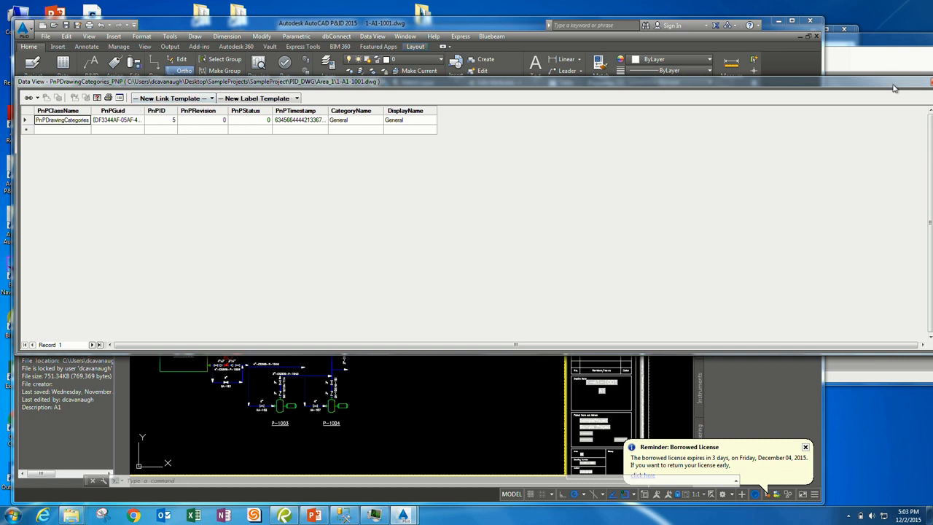
pyautogui.moveTo(894, 84); pyautogui.dragTo(844, 88)
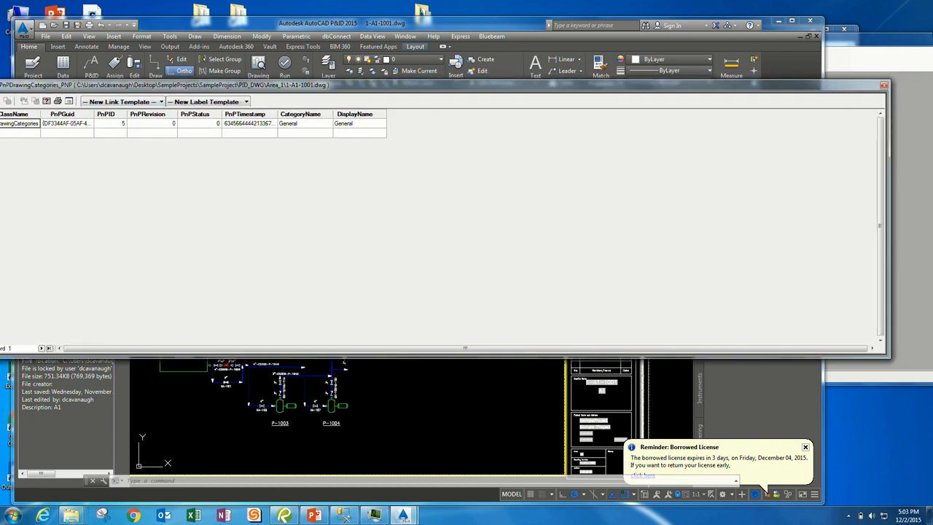
pyautogui.click(884, 85)
# Open the Instrumentation_PNP table to look over its full set of records, and close the data view
pyautogui.click(269, 267)
pyautogui.scroll(20, 277, 252)
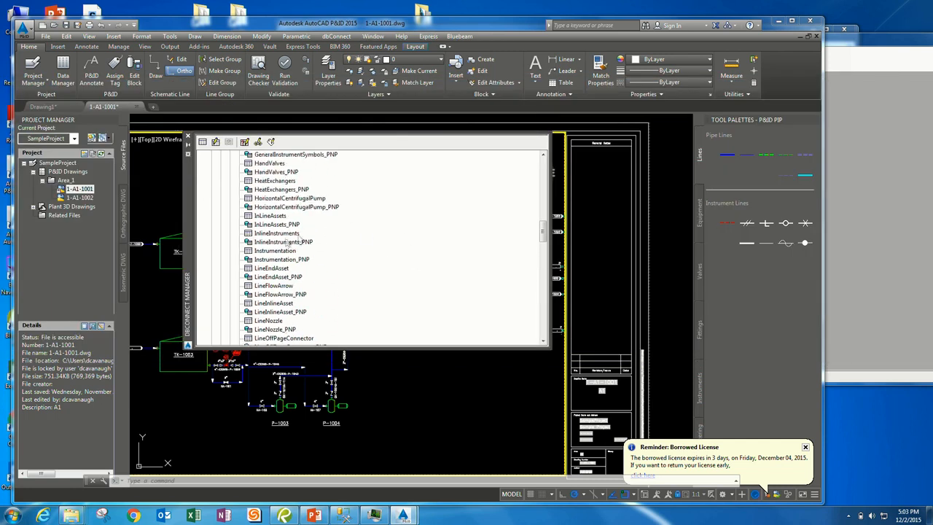
pyautogui.rightClick(294, 243)
pyautogui.click(310, 248)
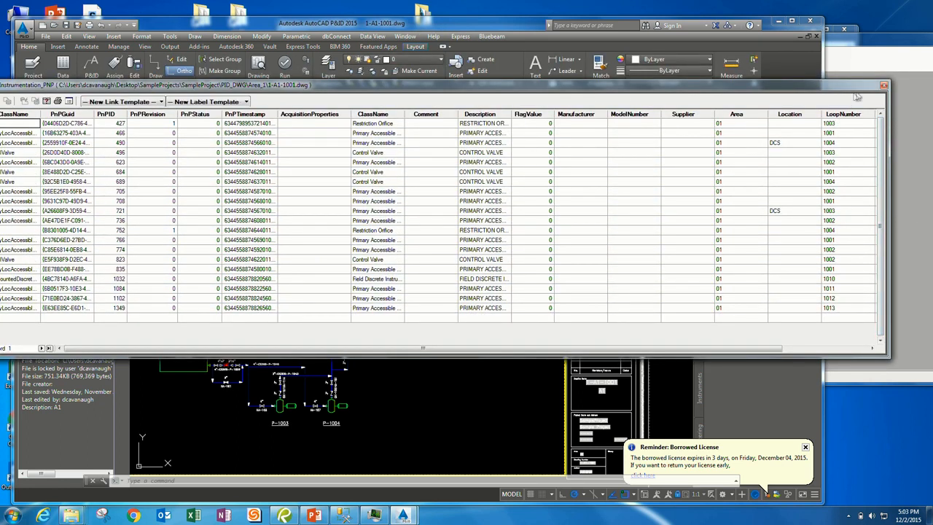
pyautogui.click(884, 86)
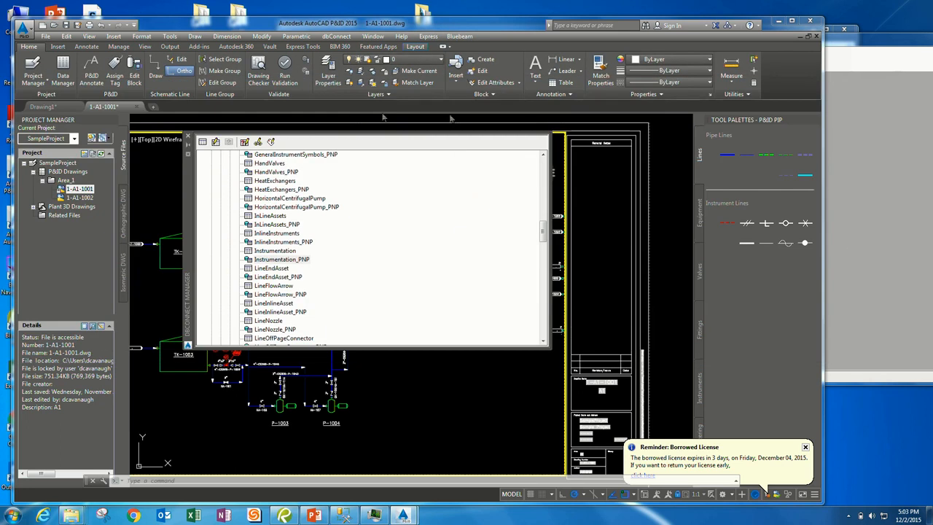
# Open the Instrumentation_PNP table for editing, inspect its Manufacturer column and the cells of individual records, and close the data view
pyautogui.rightClick(279, 260)
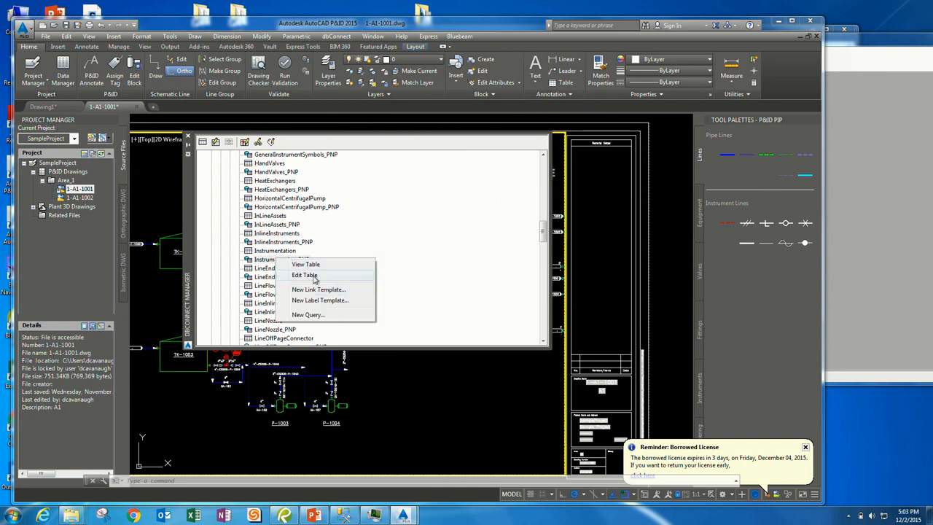
pyautogui.click(305, 276)
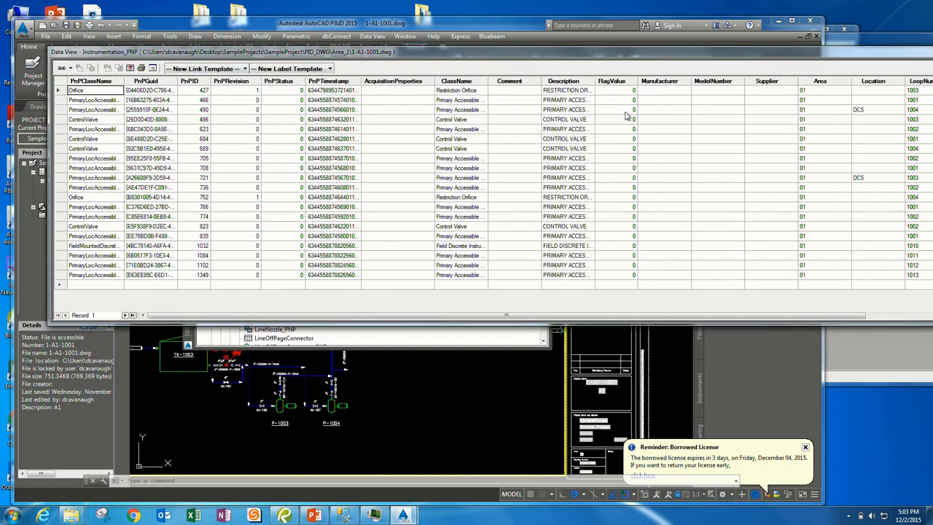
pyautogui.click(648, 83)
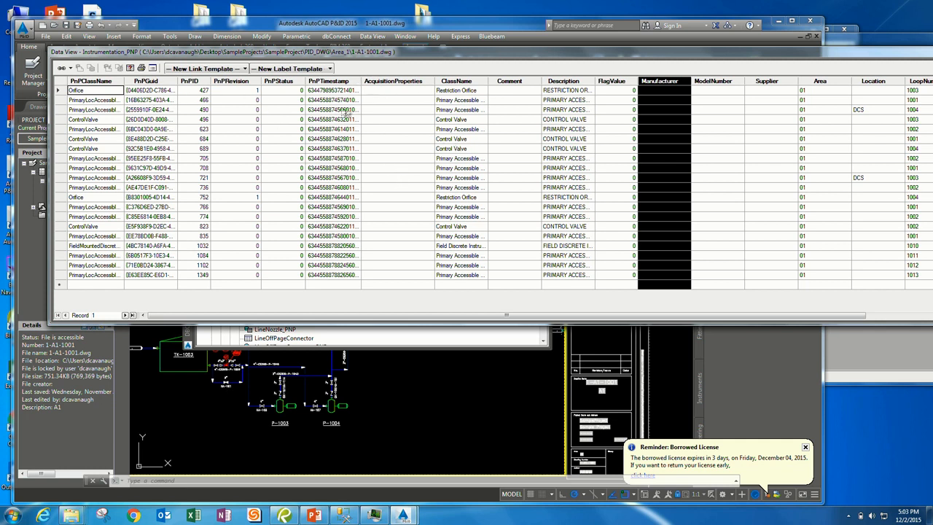
pyautogui.click(197, 100)
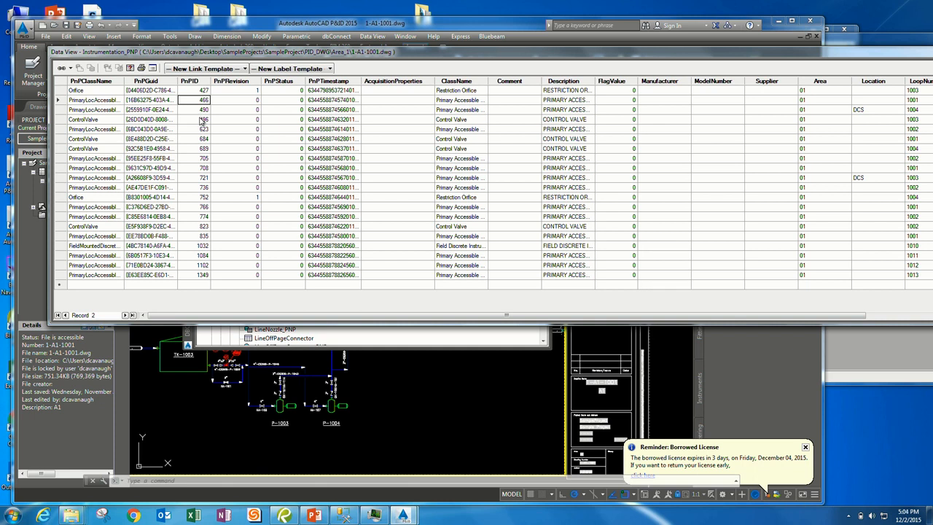
pyautogui.click(740, 119)
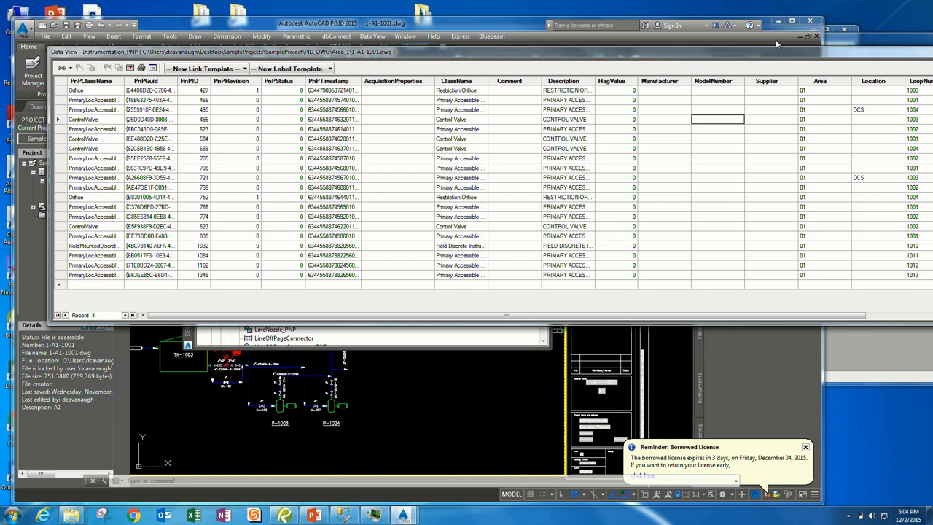
pyautogui.moveTo(693, 51); pyautogui.dragTo(544, 81)
pyautogui.click(817, 81)
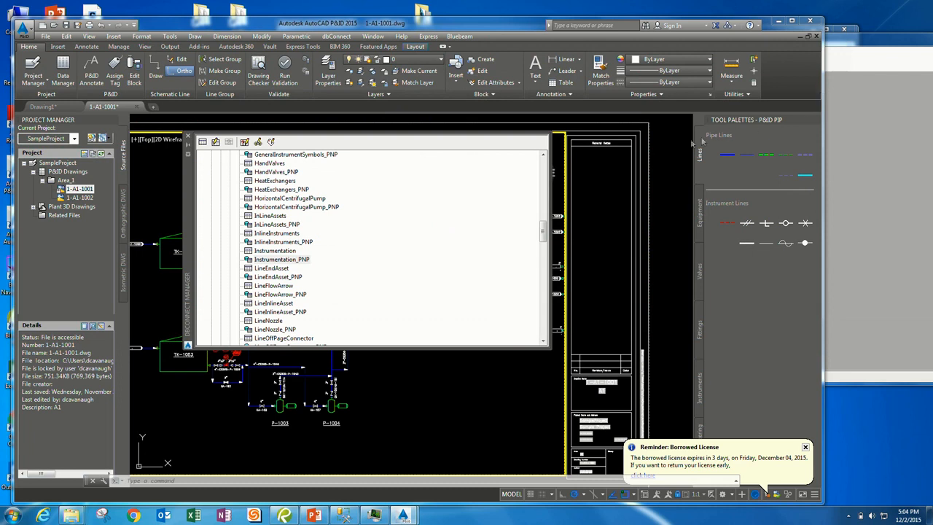
# Look through the database's remaining tables, from the PnP tables to Vessel_PNP, to see which project data is available
pyautogui.moveTo(542, 235); pyautogui.dragTo(542, 315)
pyautogui.click(325, 216)
pyautogui.scroll(5, 326, 220)
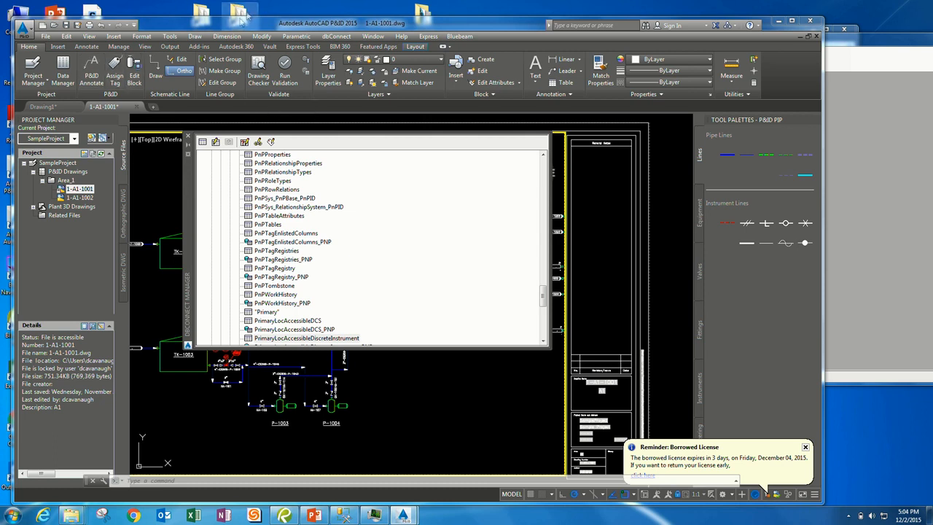
pyautogui.click(274, 278)
pyautogui.scroll(-3, 274, 277)
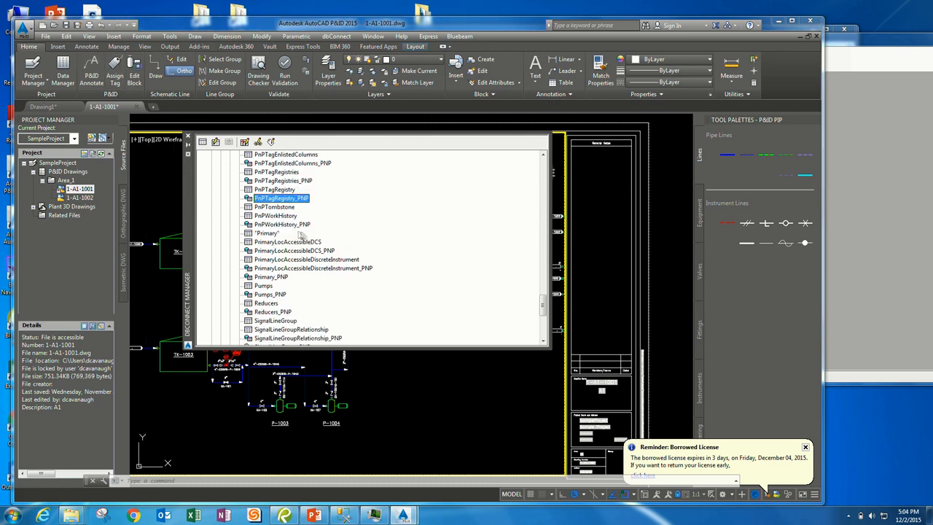
pyautogui.scroll(2, 296, 236)
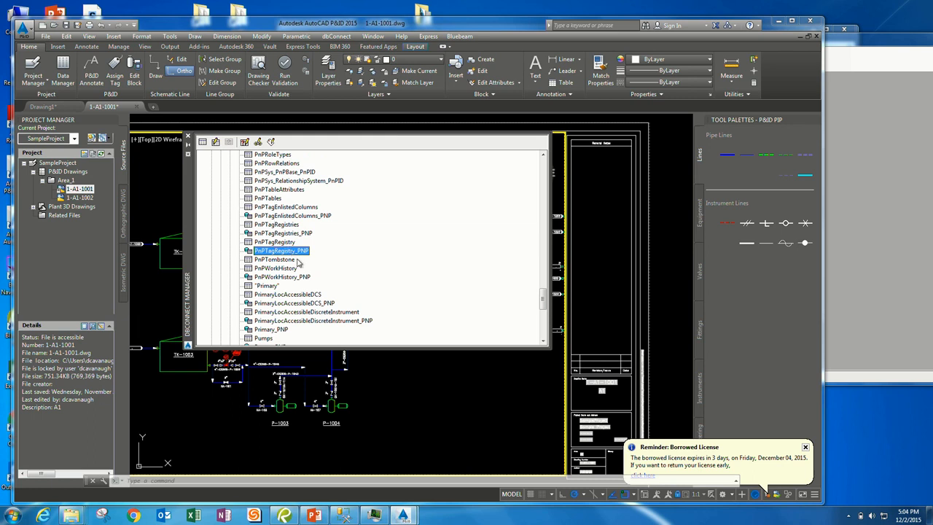
pyautogui.scroll(-5, 336, 275)
pyautogui.scroll(-1, 379, 257)
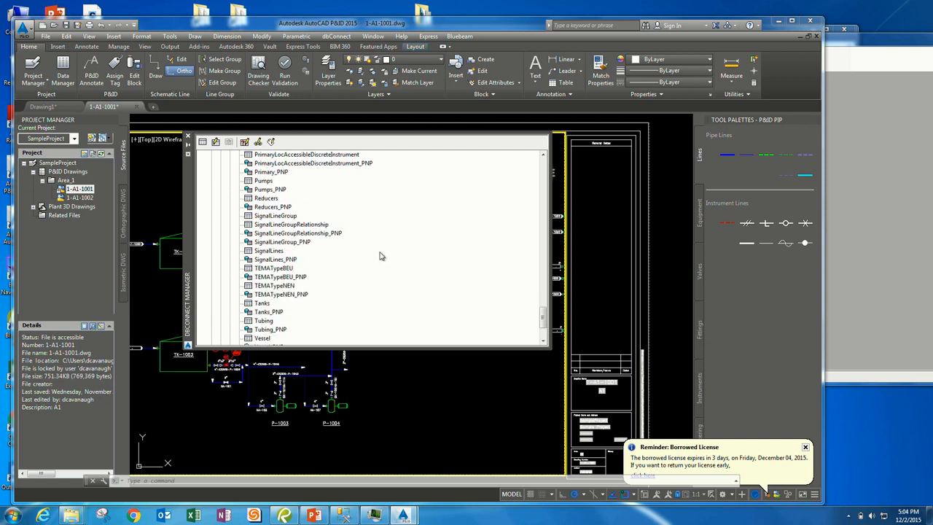
pyautogui.scroll(-3, 377, 255)
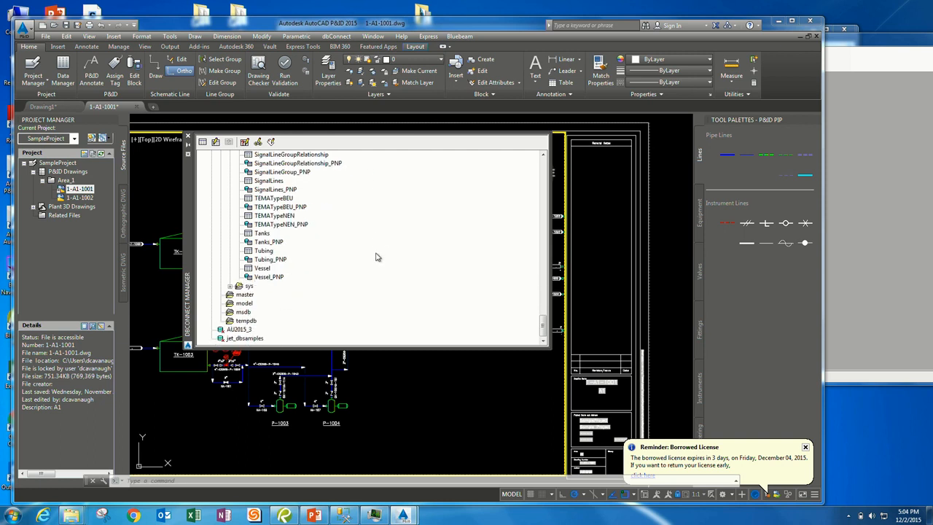
pyautogui.scroll(10, 377, 256)
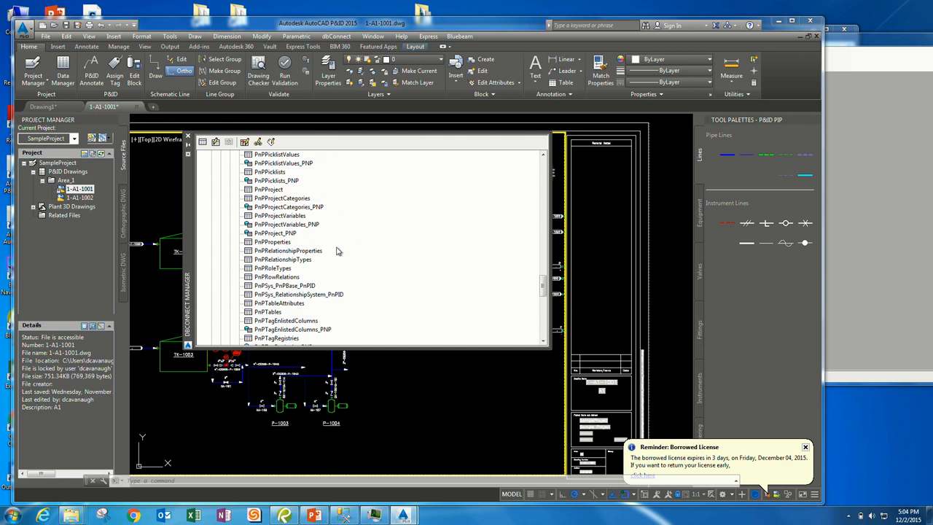
pyautogui.scroll(2, 343, 247)
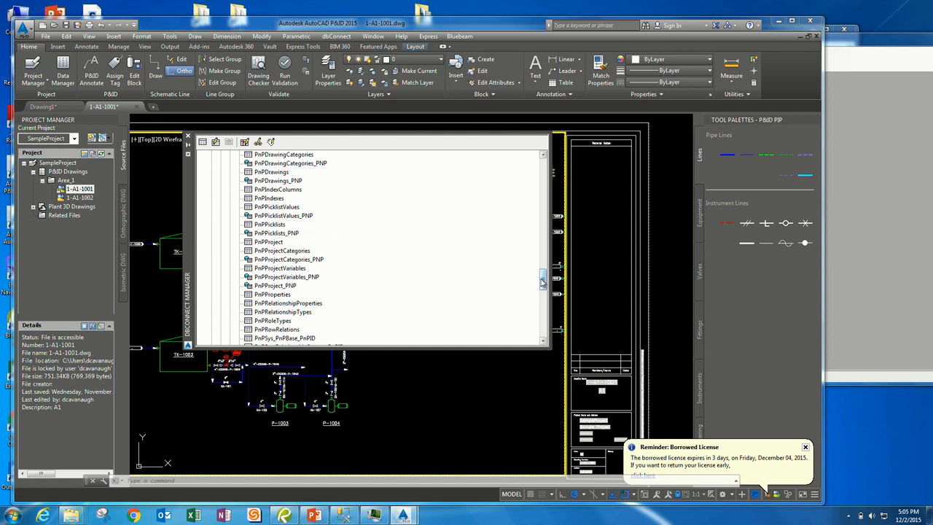
# Find the PnPPicklistValues_PNP table in the dbo schema of AU2015_SAMPLE_PnId and open its data view
pyautogui.click(33, 80)
pyautogui.click(41, 157)
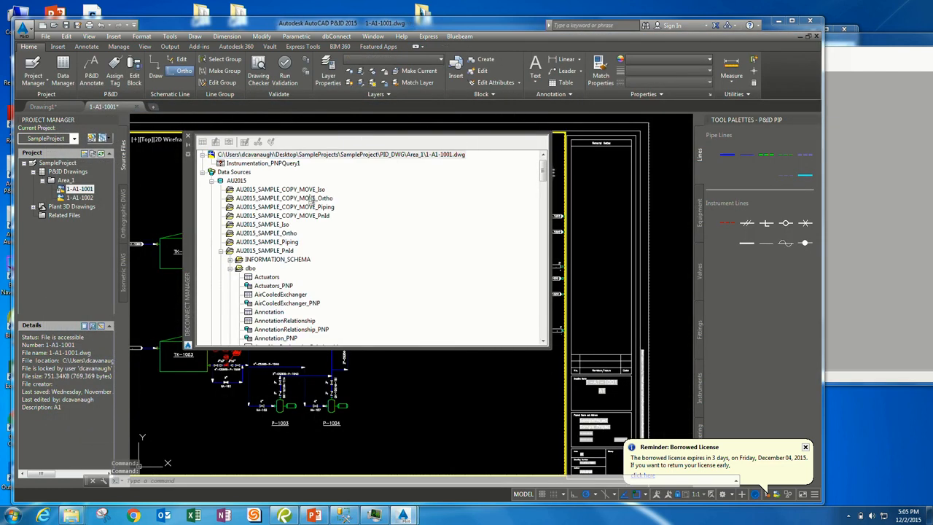
pyautogui.click(279, 251)
pyautogui.scroll(-3, 301, 258)
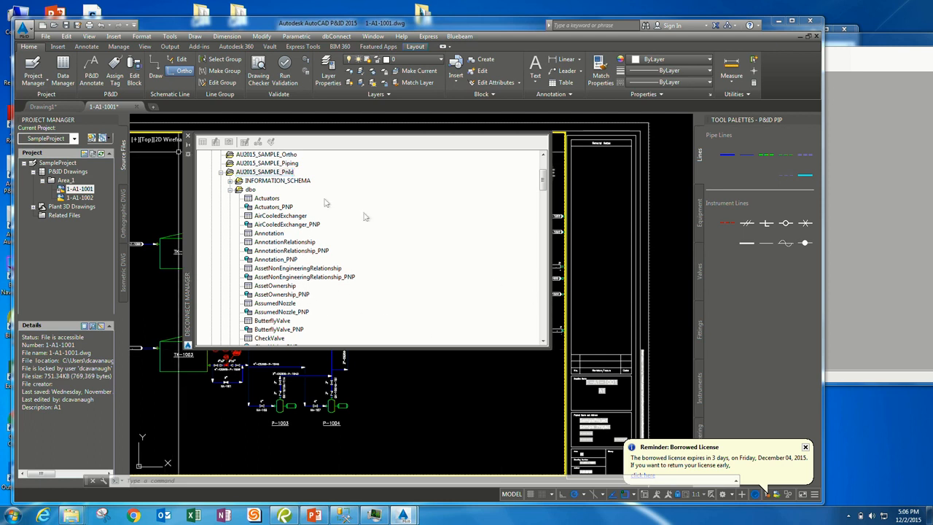
pyautogui.click(290, 278)
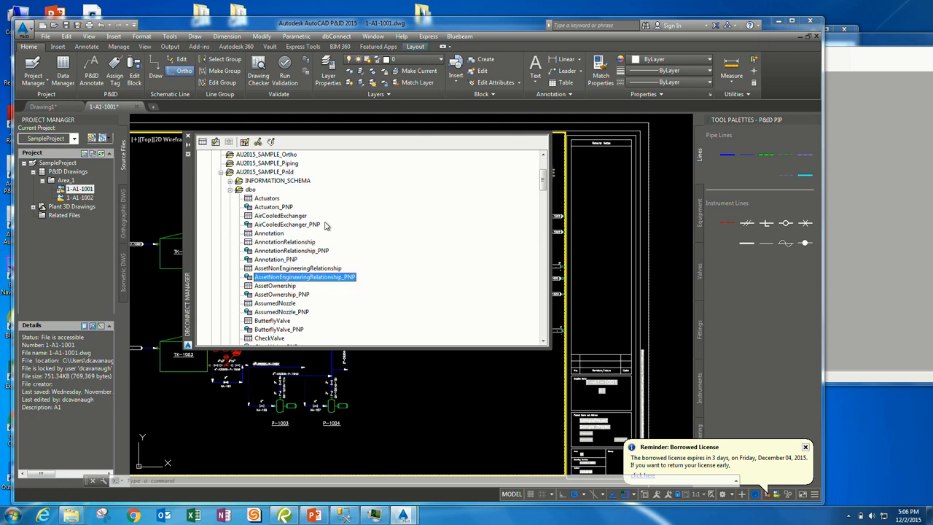
pyautogui.scroll(-6, 345, 262)
pyautogui.scroll(-20, 346, 263)
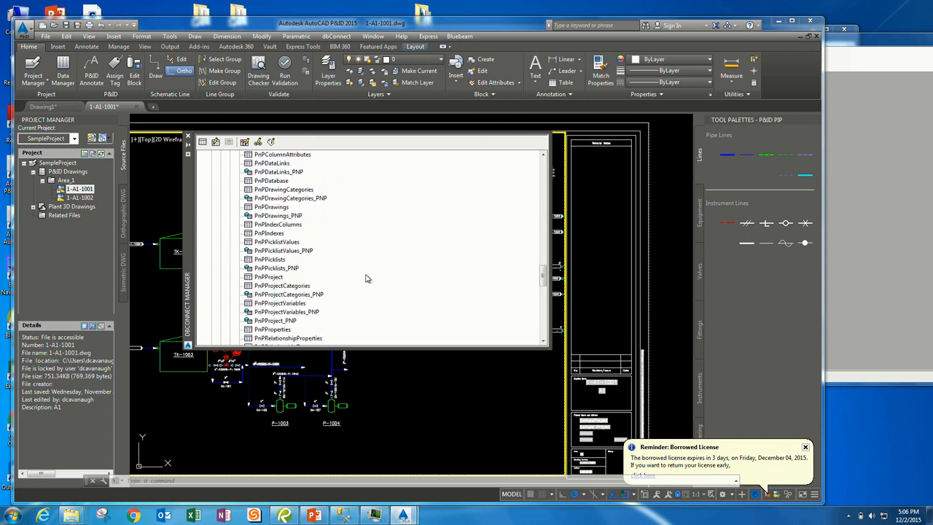
pyautogui.scroll(-2, 366, 277)
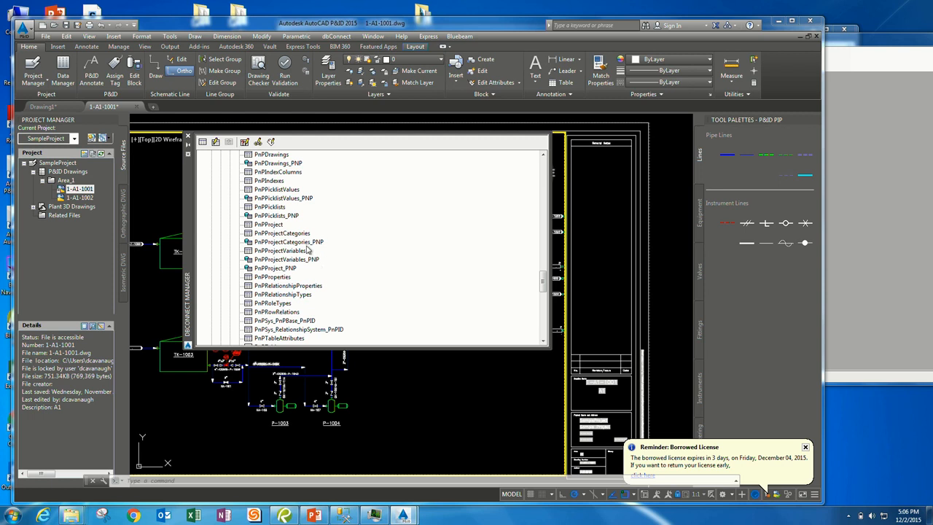
pyautogui.click(281, 199)
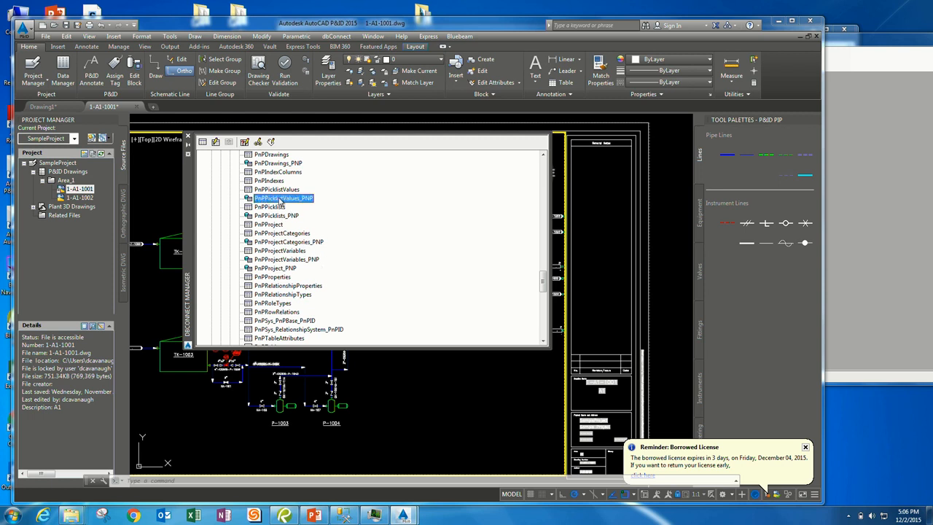
pyautogui.doubleClick(280, 199)
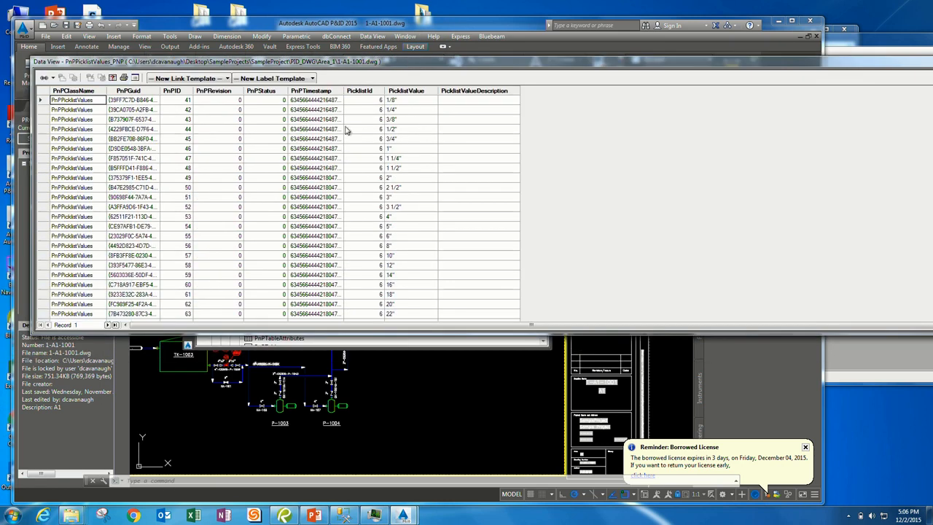
# Examine the PicklistId and PicklistValue entries, and move the data view clear of the dbConnect Manager's table names
pyautogui.click(370, 109)
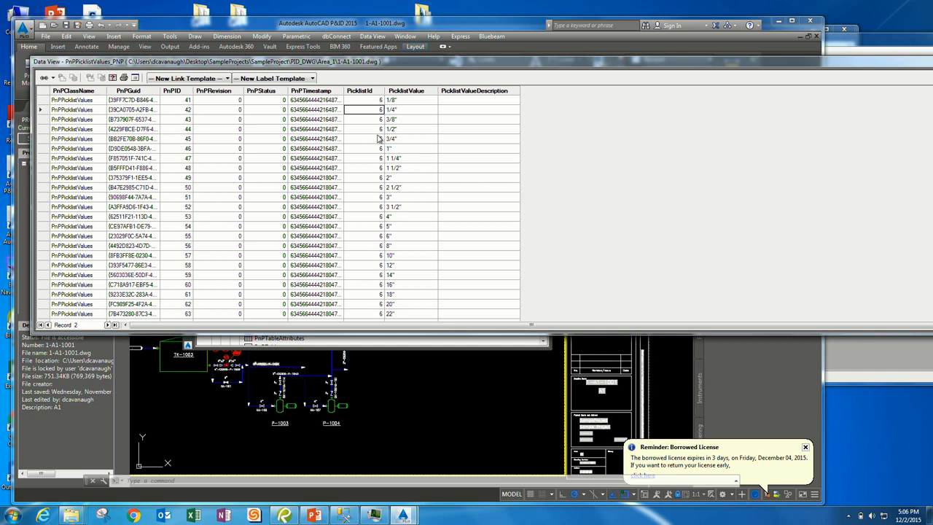
pyautogui.click(364, 158)
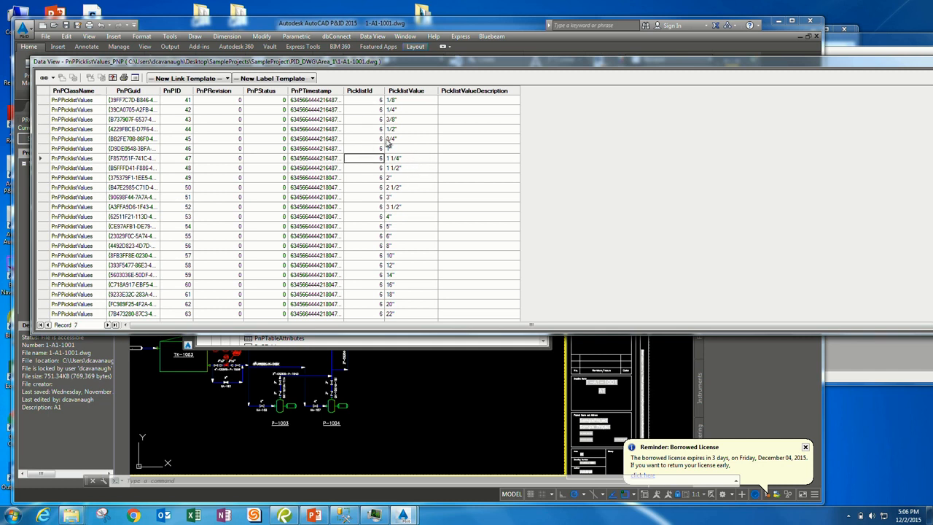
pyautogui.click(419, 131)
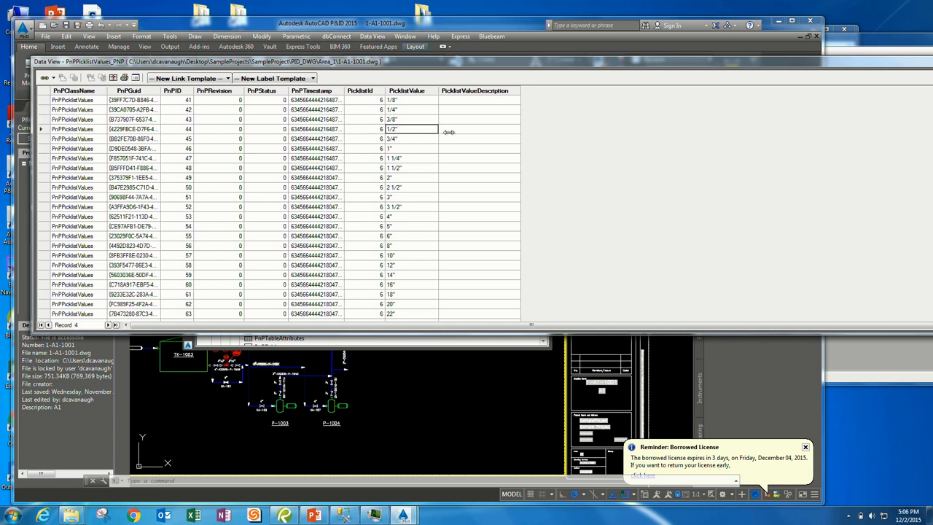
pyautogui.moveTo(109, 64); pyautogui.dragTo(337, 64)
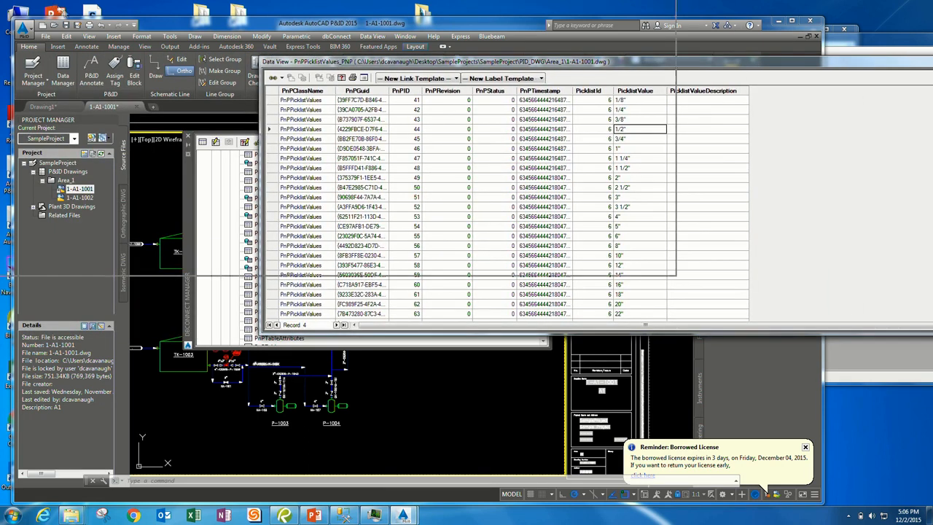
pyautogui.moveTo(338, 65); pyautogui.dragTo(227, 64)
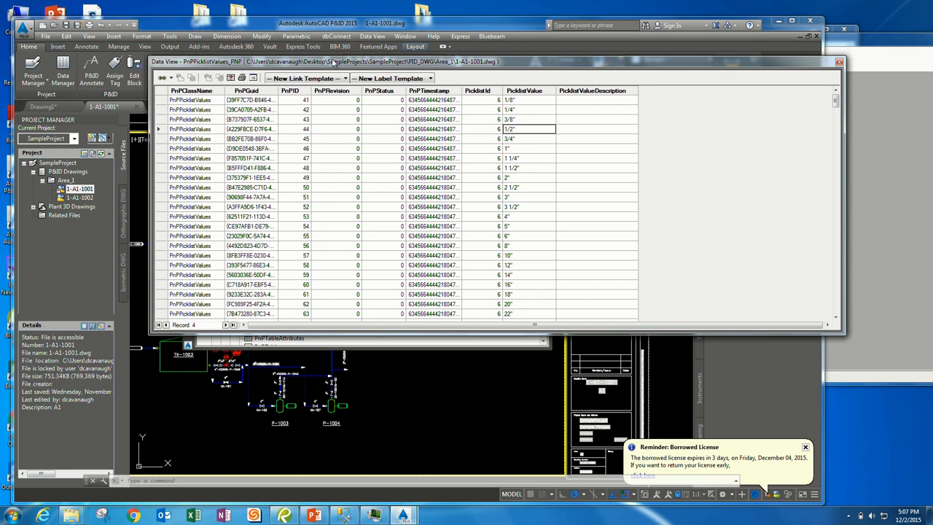
pyautogui.moveTo(337, 78); pyautogui.dragTo(296, 28)
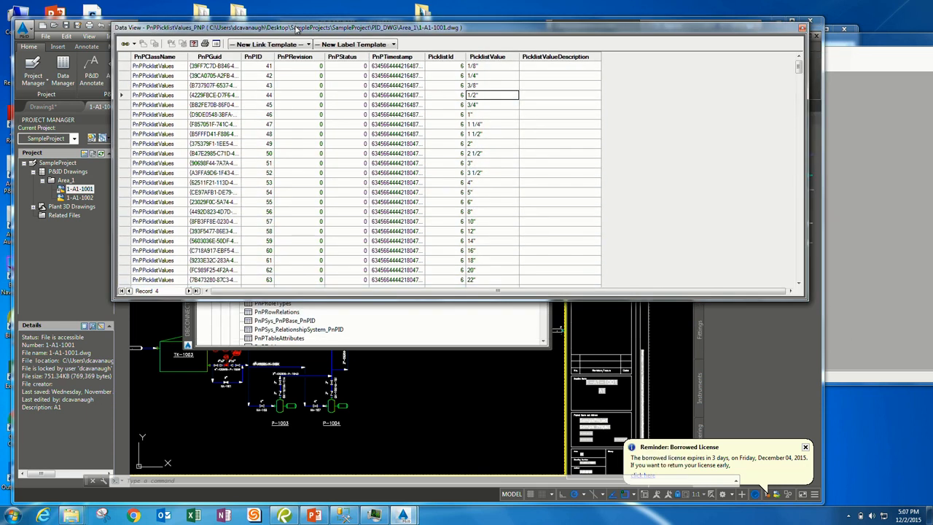
pyautogui.moveTo(296, 27); pyautogui.dragTo(567, 97)
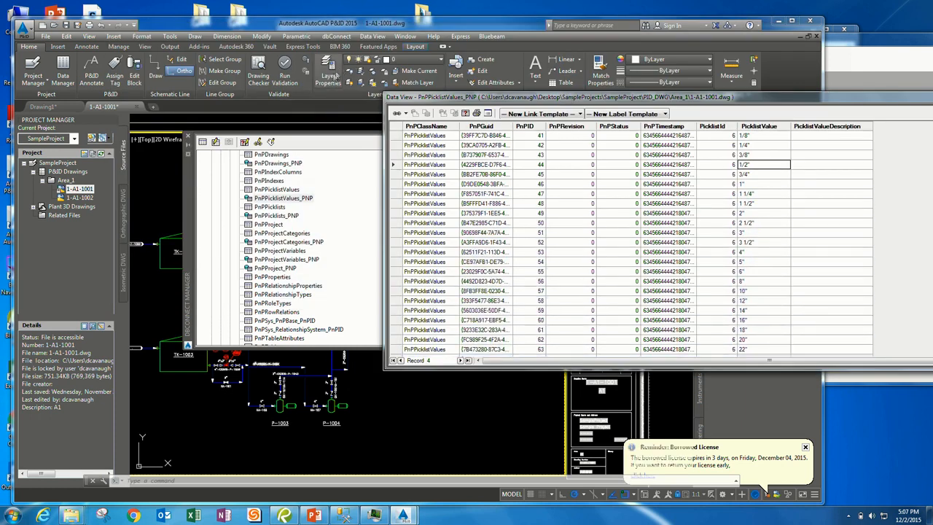
# Start new queries on the PnPProjectCategories_PNP and PnPPicklists tables to check their proposed query names, cancelling each one
pyautogui.rightClick(277, 234)
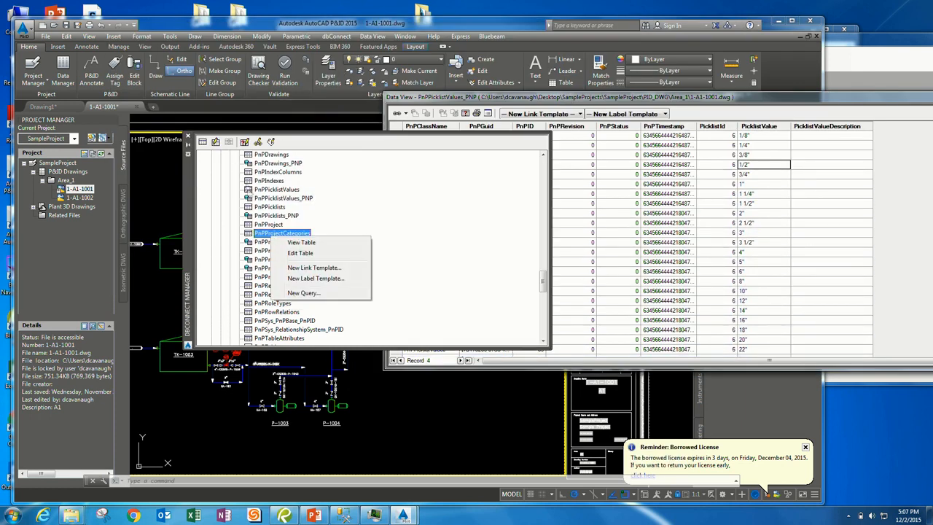
pyautogui.click(255, 190)
pyautogui.click(273, 216)
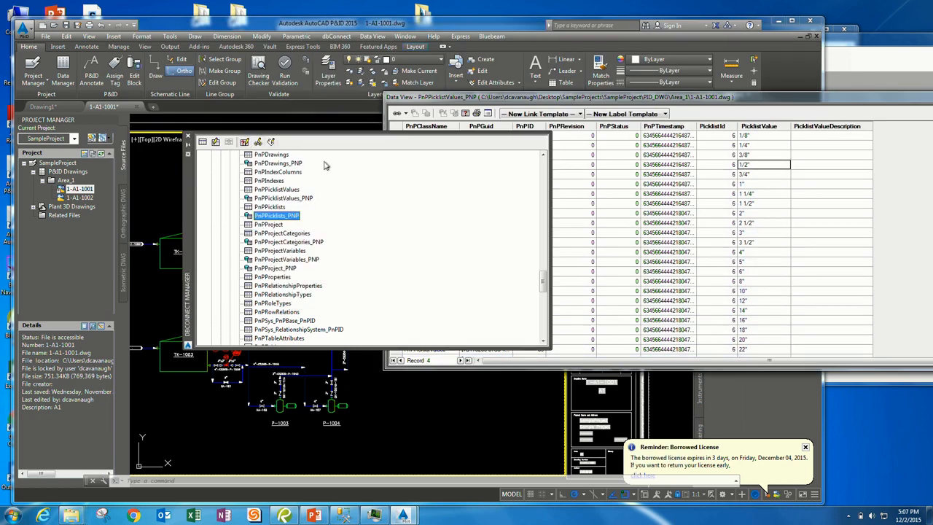
pyautogui.rightClick(294, 244)
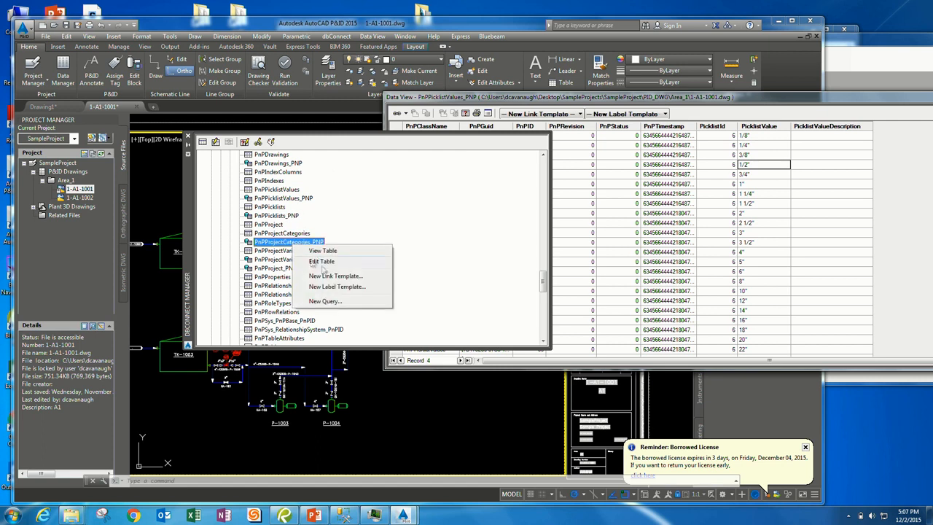
pyautogui.click(325, 301)
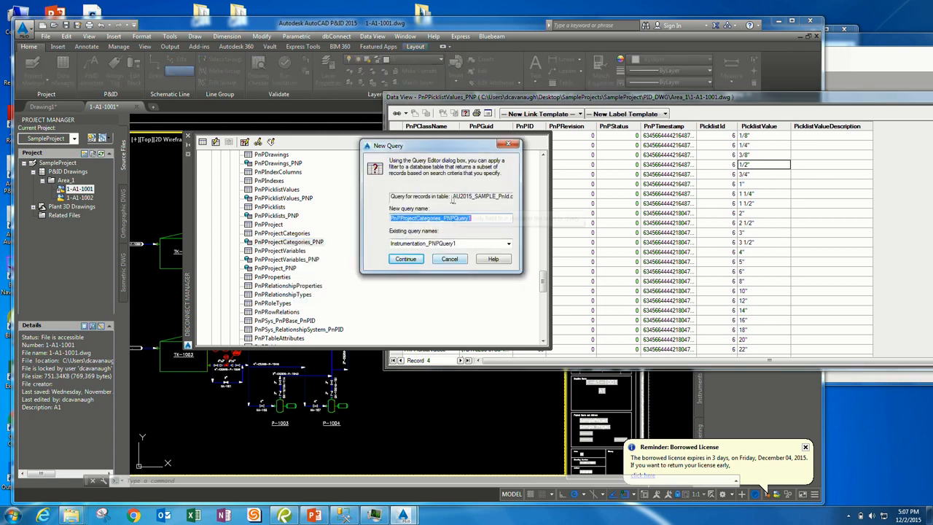
pyautogui.moveTo(442, 219); pyautogui.dragTo(390, 218)
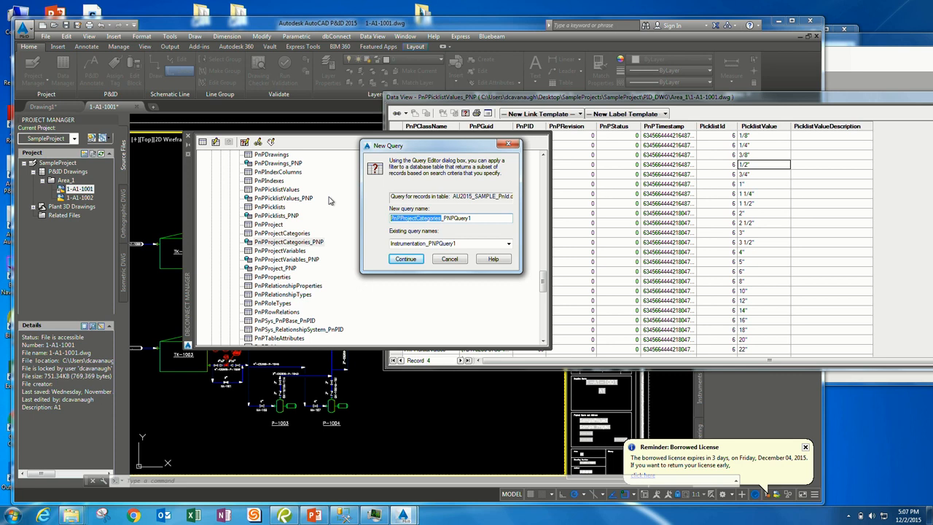
pyautogui.click(450, 259)
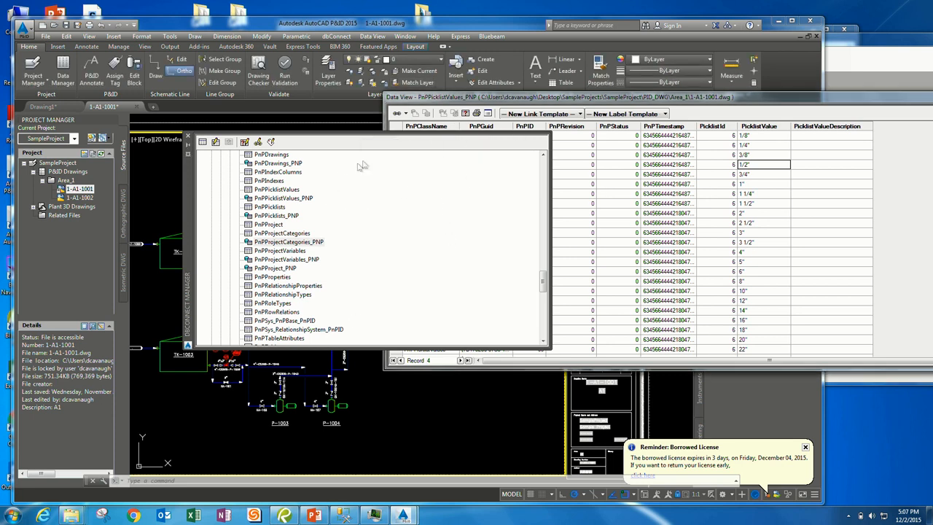
pyautogui.click(244, 141)
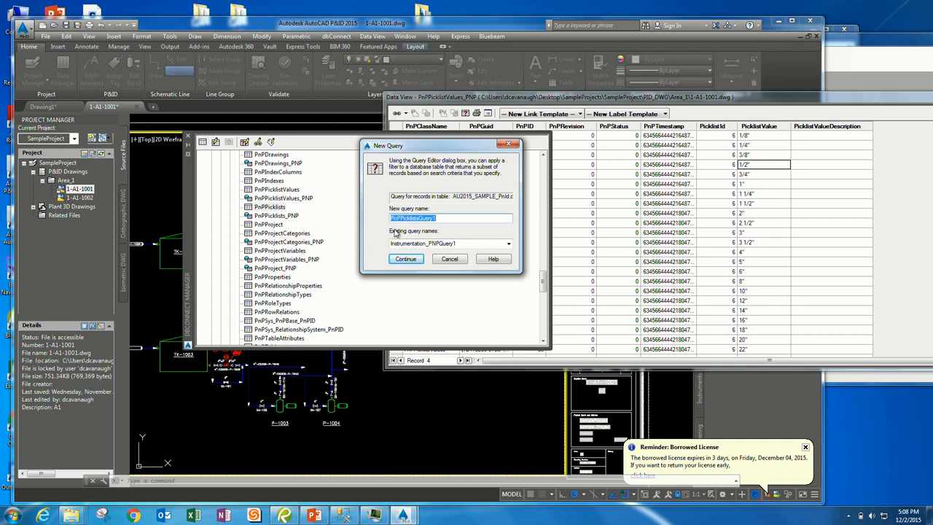
pyautogui.click(450, 259)
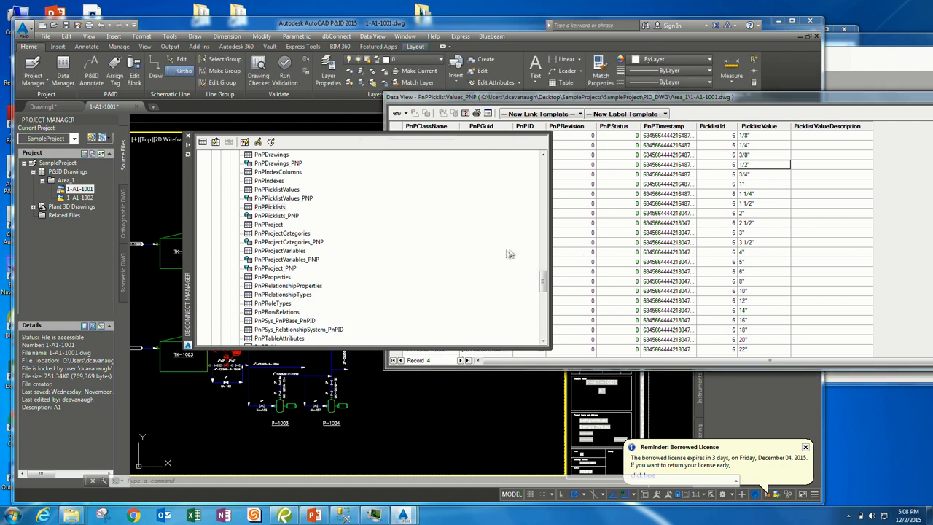
# Try to change the PLANT AIR record's PicklistValue to AP in the PnPPicklistValues_PNP data view, and close the view
pyautogui.click(693, 100)
pyautogui.moveTo(688, 97); pyautogui.dragTo(352, 51)
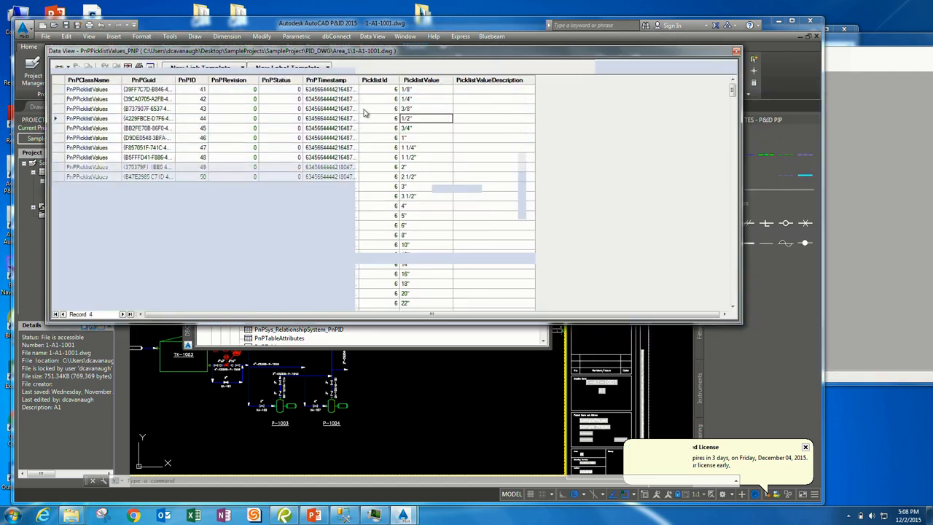
pyautogui.moveTo(732, 89); pyautogui.dragTo(745, 191)
pyautogui.click(425, 95)
pyautogui.click(414, 90)
pyautogui.moveTo(414, 90); pyautogui.dragTo(384, 82)
pyautogui.write('AP')
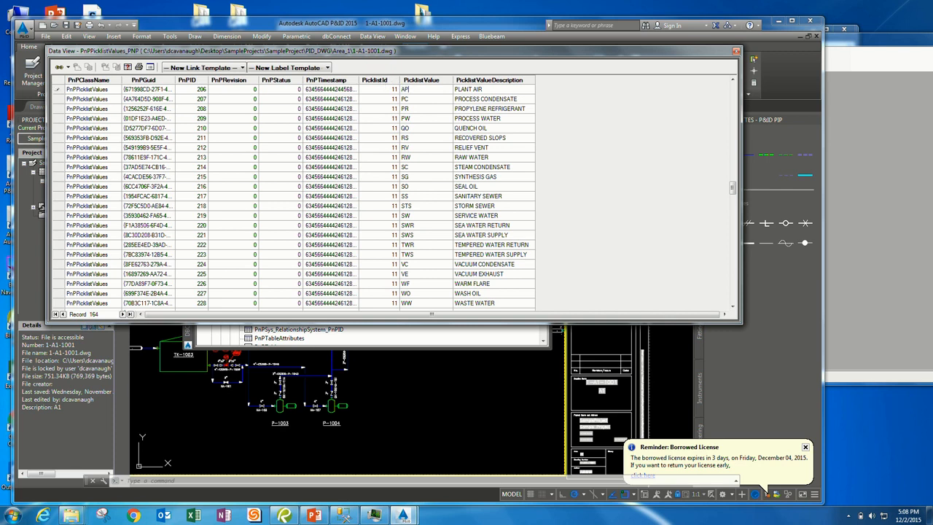
pyautogui.click(430, 100)
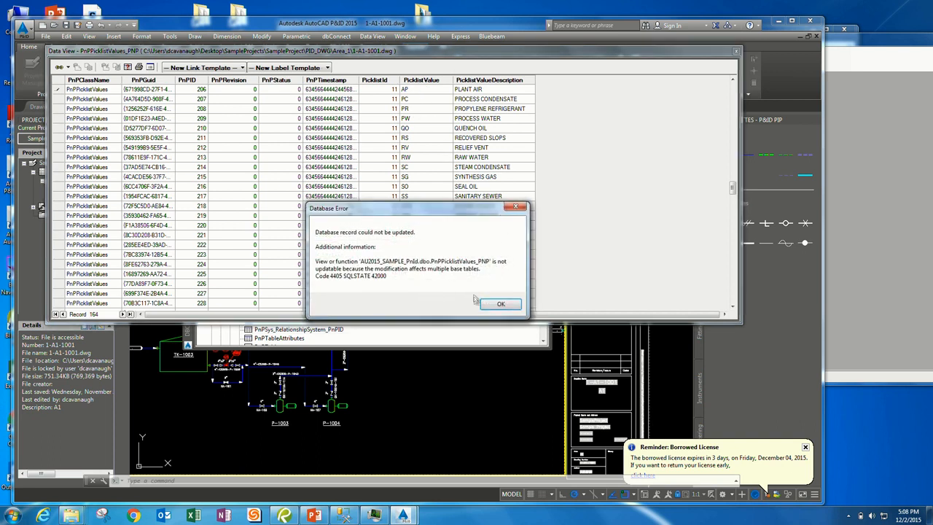
pyautogui.click(501, 304)
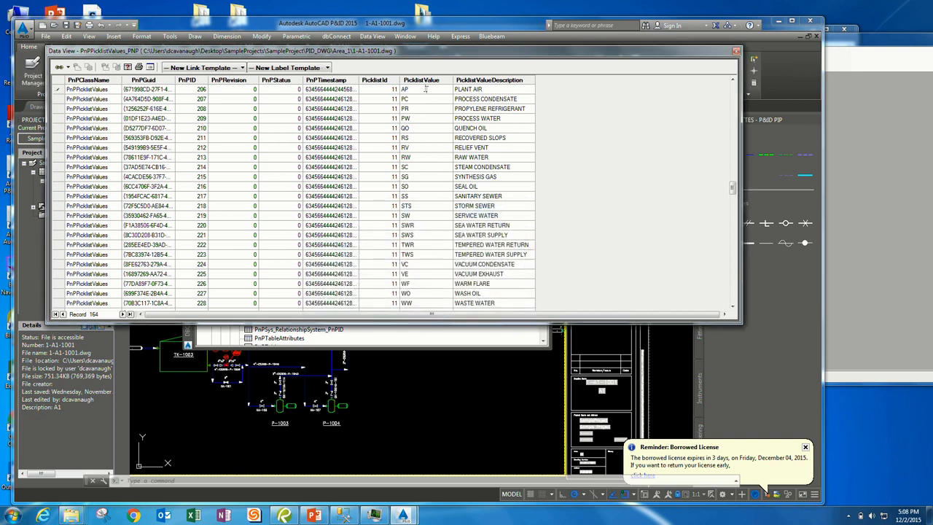
pyautogui.click(426, 105)
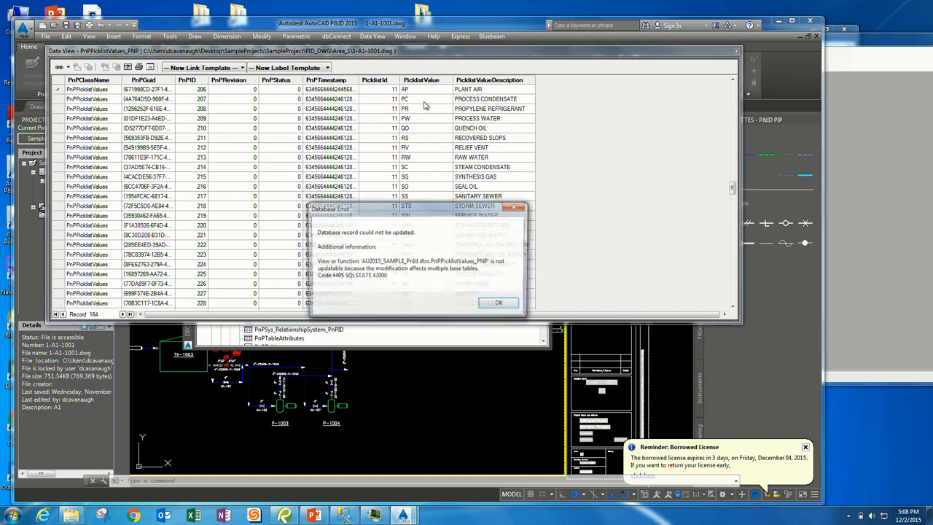
pyautogui.click(500, 304)
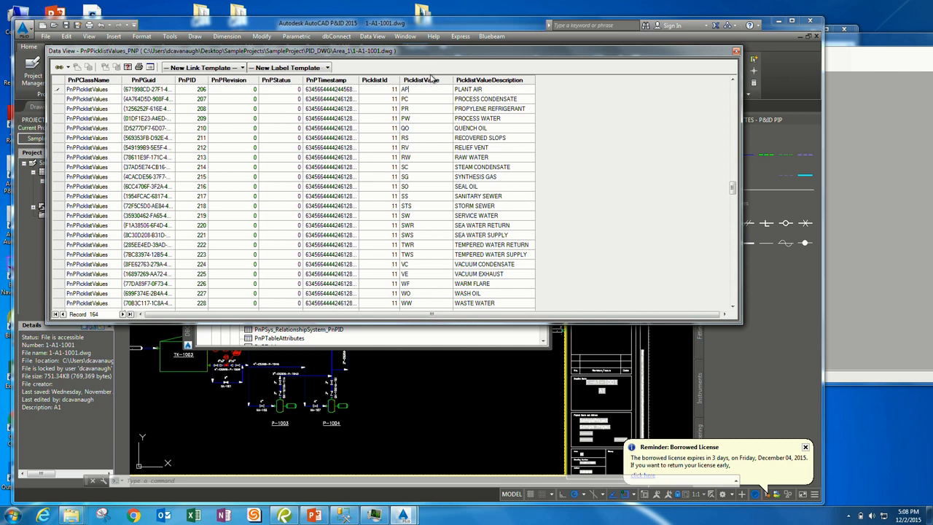
pyautogui.click(735, 52)
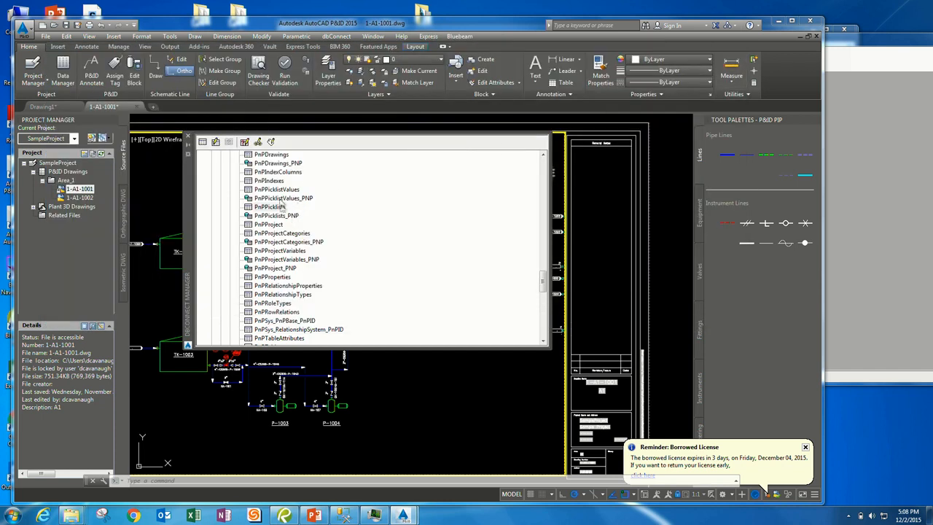
# Reopen PnPPicklistValues_PNP for editing, retry setting the PicklistValue of PLANT AIR to AP, and close the data view
pyautogui.rightClick(274, 199)
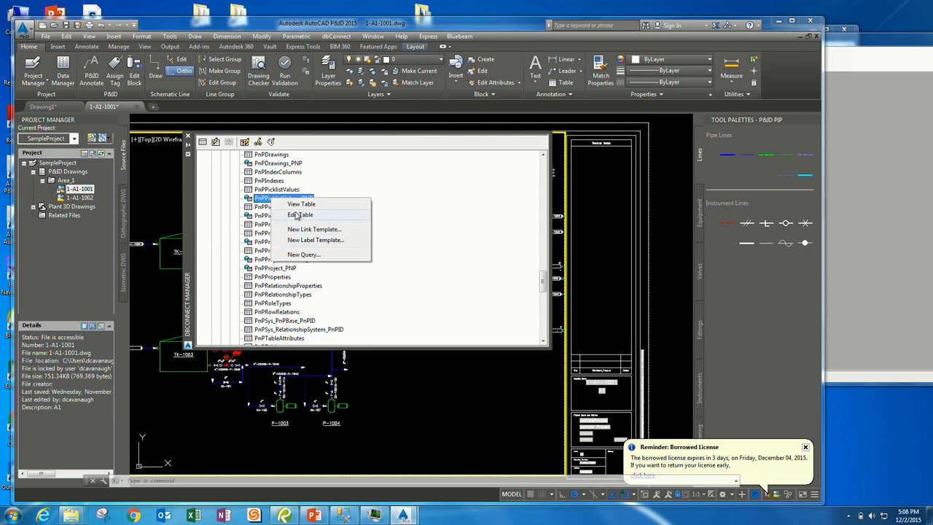
pyautogui.click(301, 215)
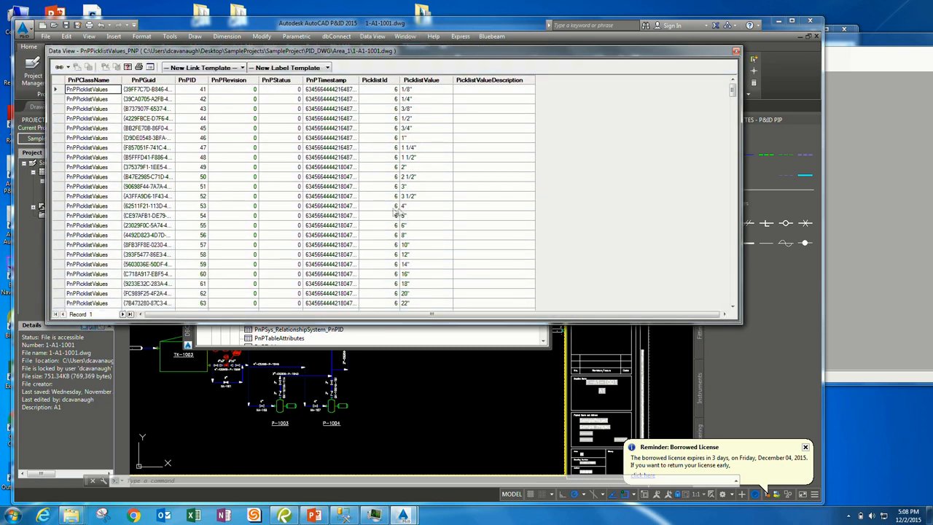
pyautogui.click(204, 109)
pyautogui.moveTo(733, 89); pyautogui.dragTo(731, 185)
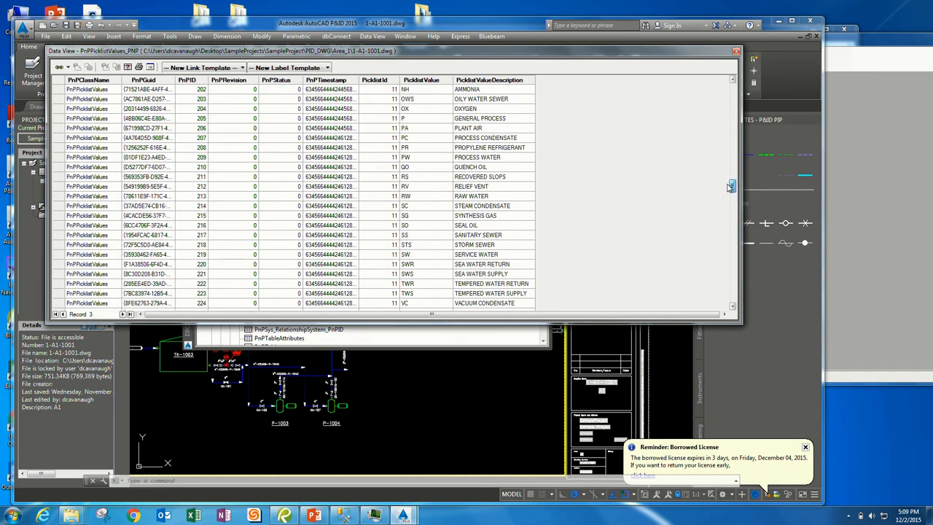
pyautogui.click(415, 131)
pyautogui.click(413, 130)
pyautogui.moveTo(409, 128); pyautogui.dragTo(377, 122)
pyautogui.press('BackSpace')
pyautogui.write('AP')
pyautogui.press('Return')
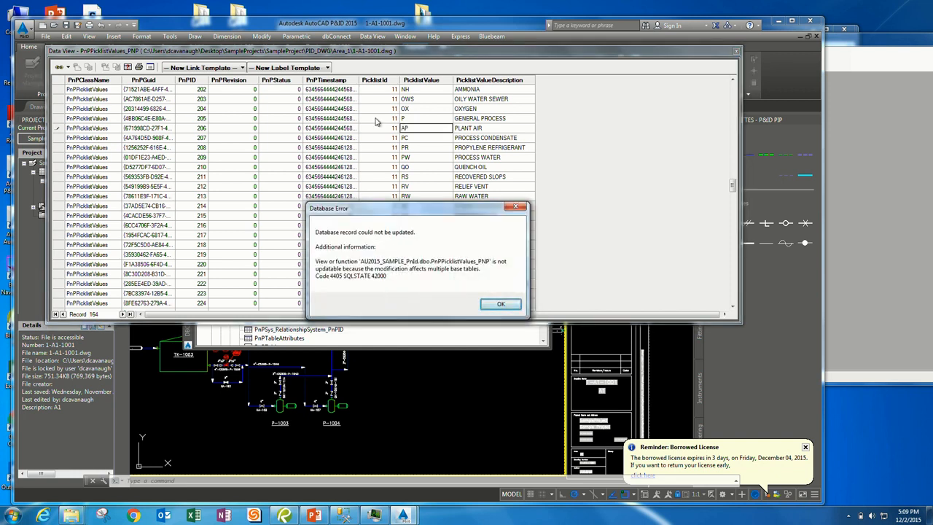
pyautogui.press('Return')
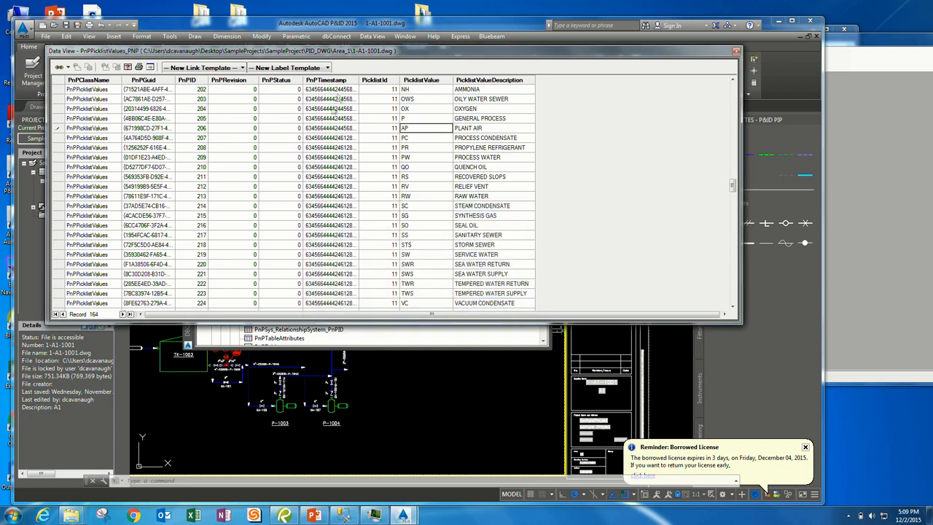
pyautogui.click(735, 51)
# Open the base table PnPPicklistValues in a data view instead of the _PNP view
pyautogui.rightClick(278, 198)
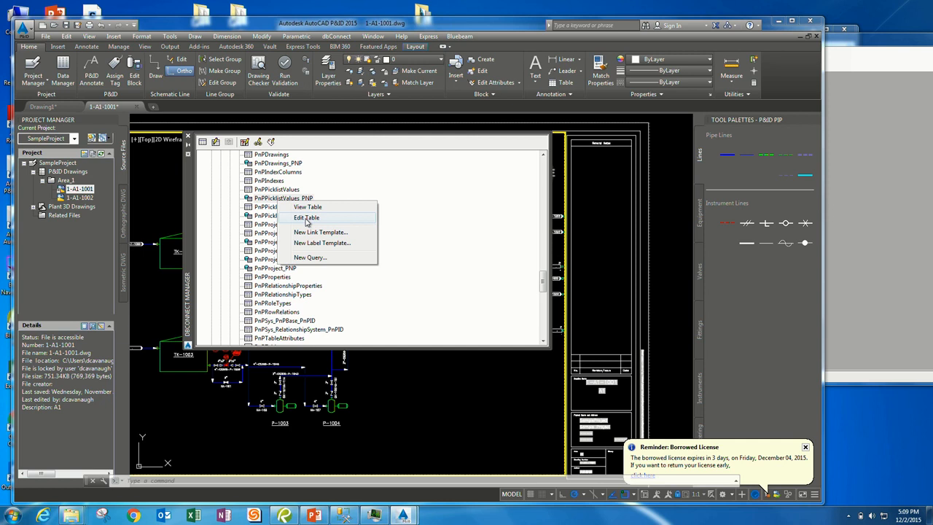
pyautogui.click(259, 202)
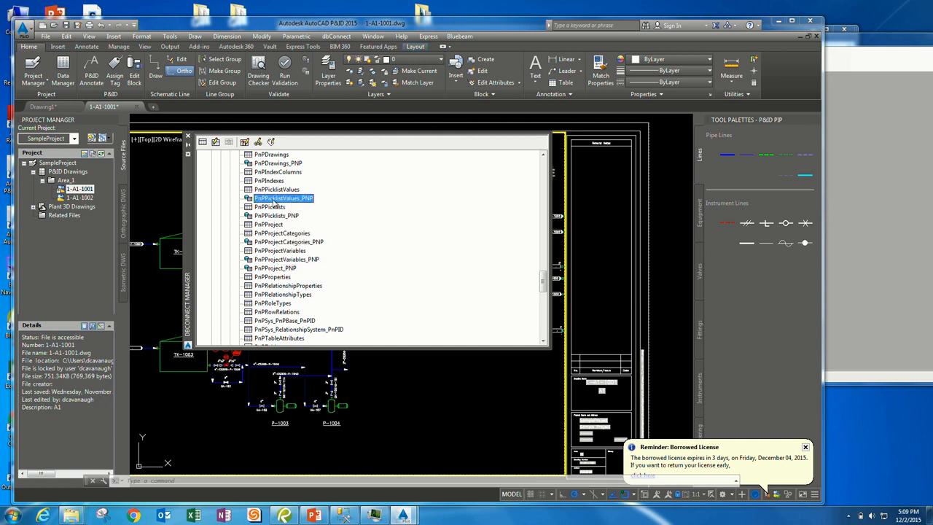
pyautogui.doubleClick(271, 190)
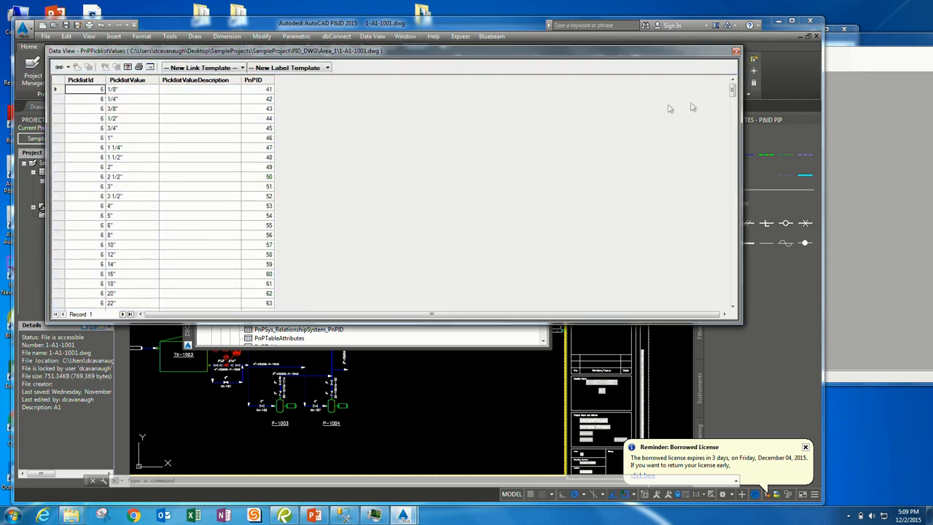
# Set the PicklistValue of the PLANT AIR record to AP in the PnPPicklistValues table
pyautogui.moveTo(732, 89); pyautogui.dragTo(730, 182)
pyautogui.click(144, 206)
pyautogui.click(139, 197)
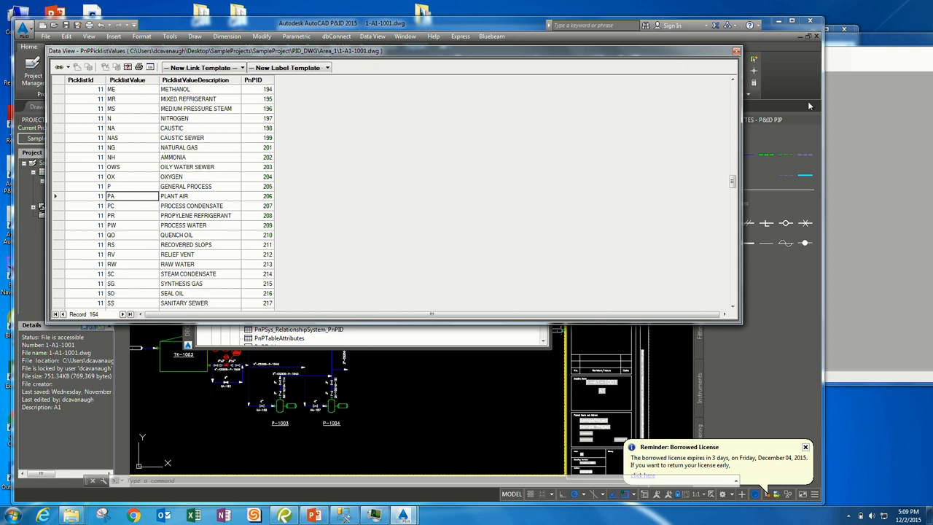
pyautogui.click(115, 199)
pyautogui.write('AP')
pyautogui.click(138, 187)
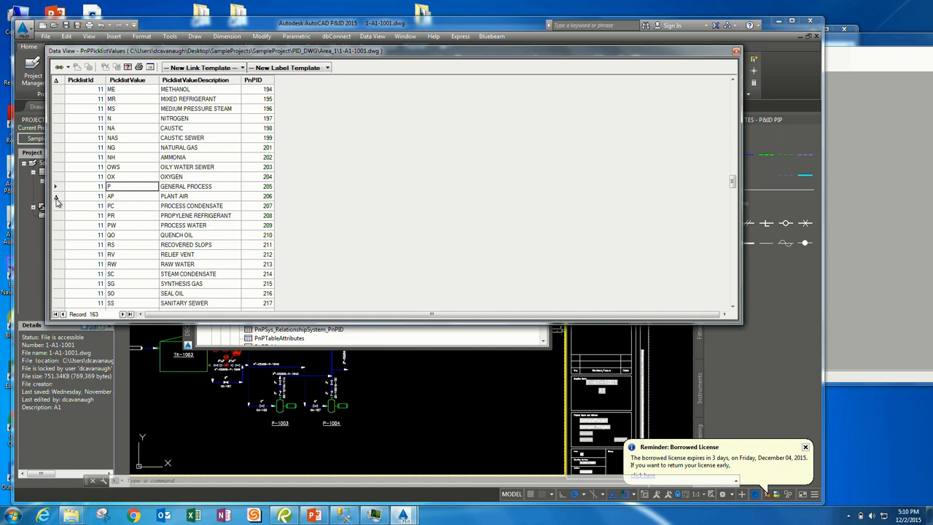
# Examine the change marker on the PLANT AIR record and compare its fields with those of the neighbouring records
pyautogui.click(138, 228)
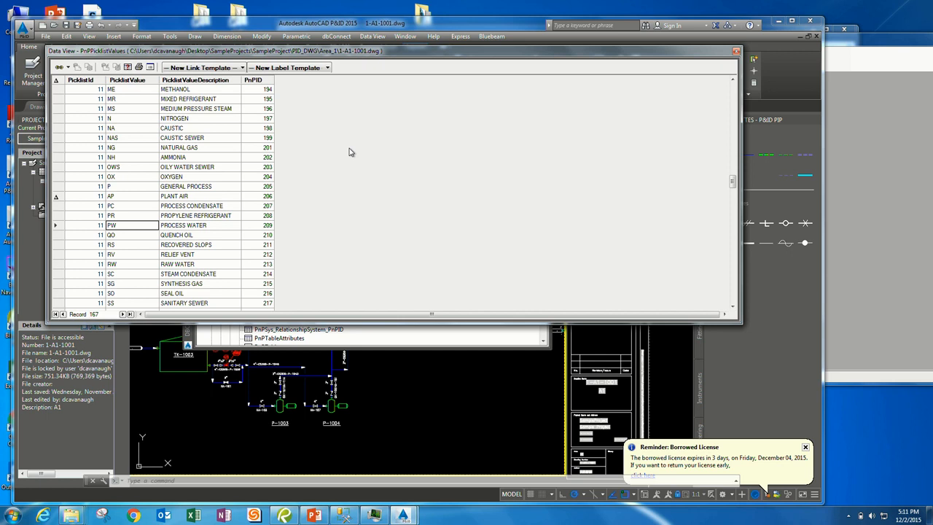
pyautogui.click(61, 196)
pyautogui.click(136, 198)
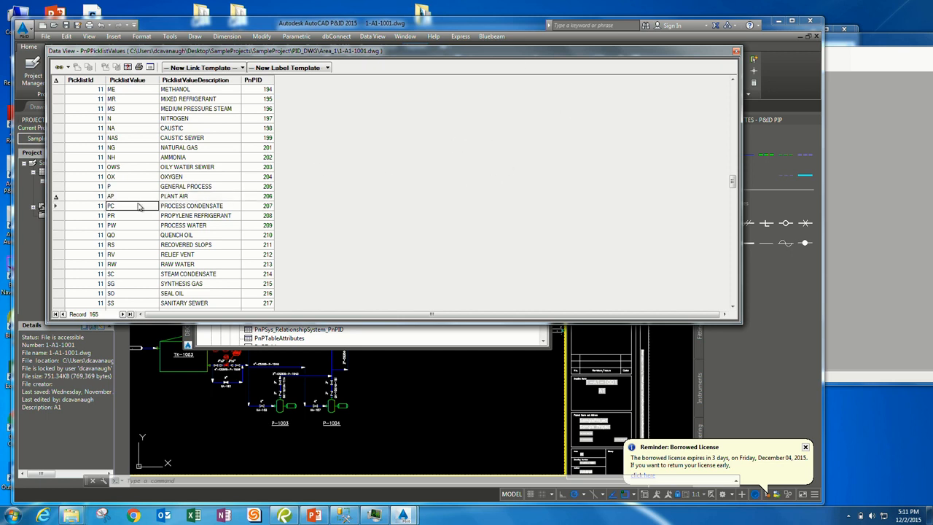
pyautogui.click(259, 198)
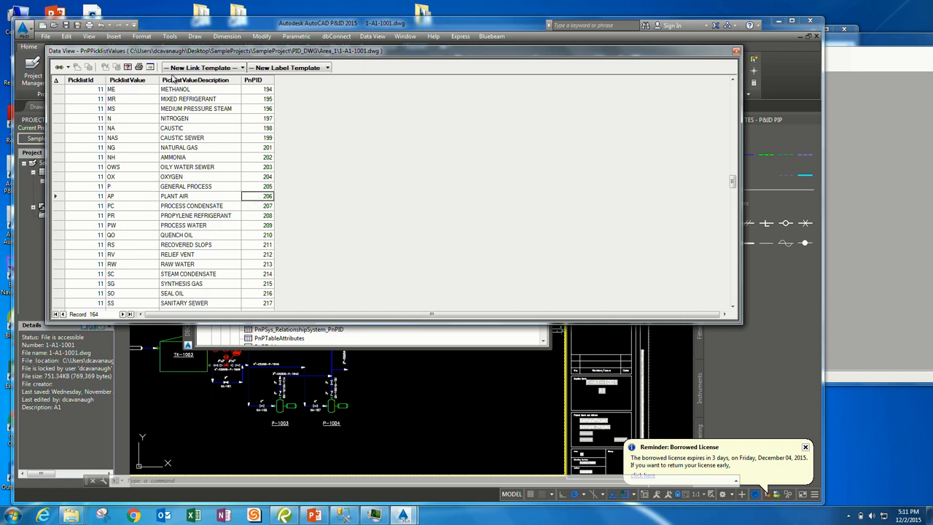
pyautogui.click(191, 197)
pyautogui.click(215, 246)
pyautogui.click(112, 100)
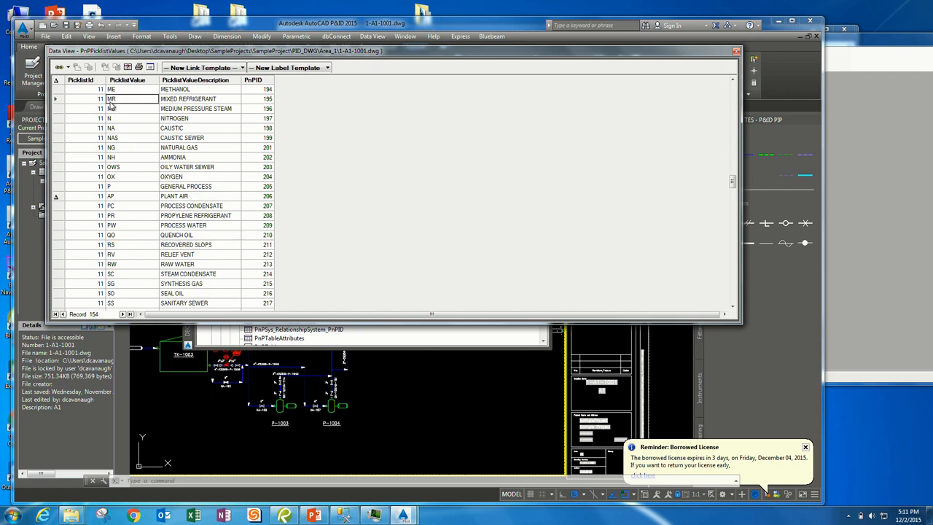
pyautogui.click(130, 131)
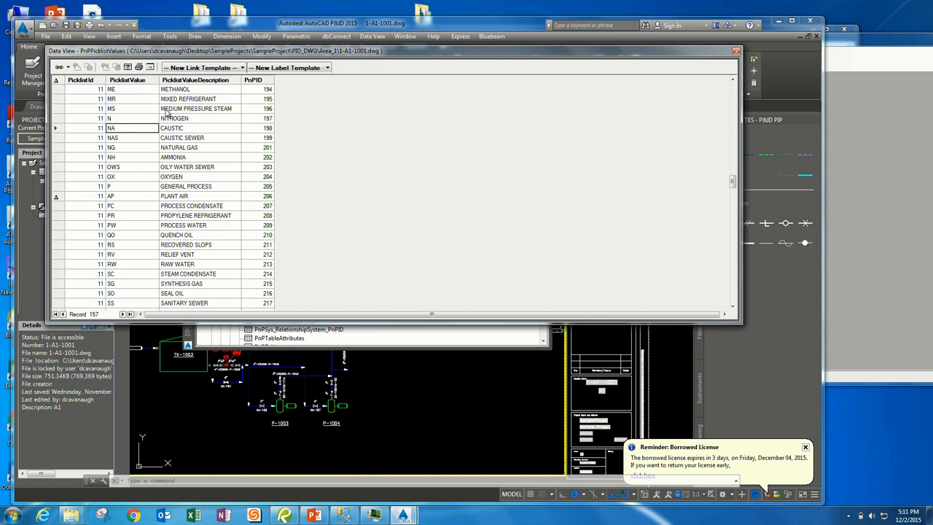
pyautogui.click(194, 129)
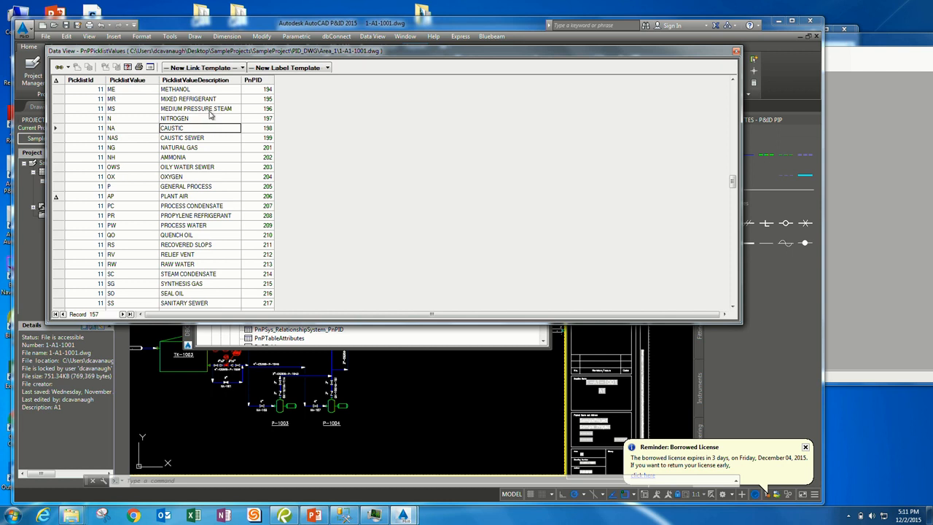
pyautogui.click(196, 137)
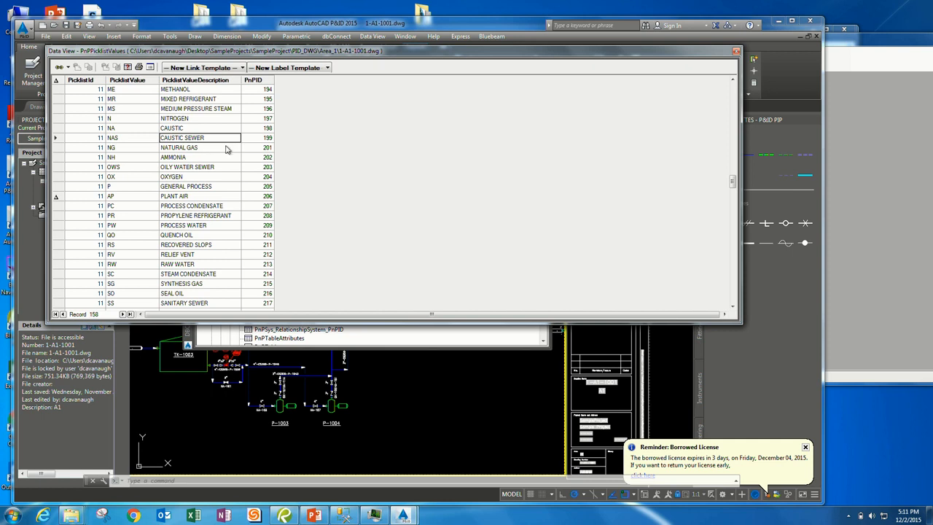
pyautogui.click(263, 119)
pyautogui.click(191, 119)
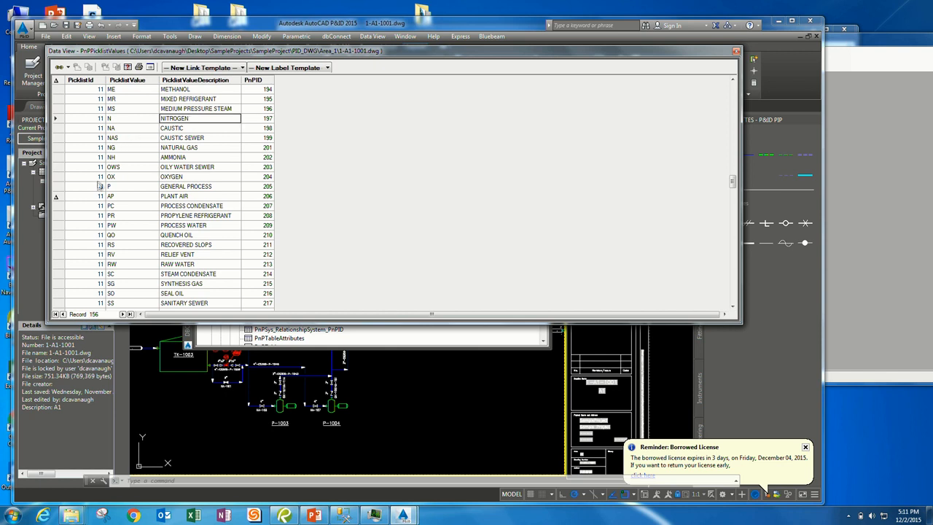
pyautogui.click(81, 197)
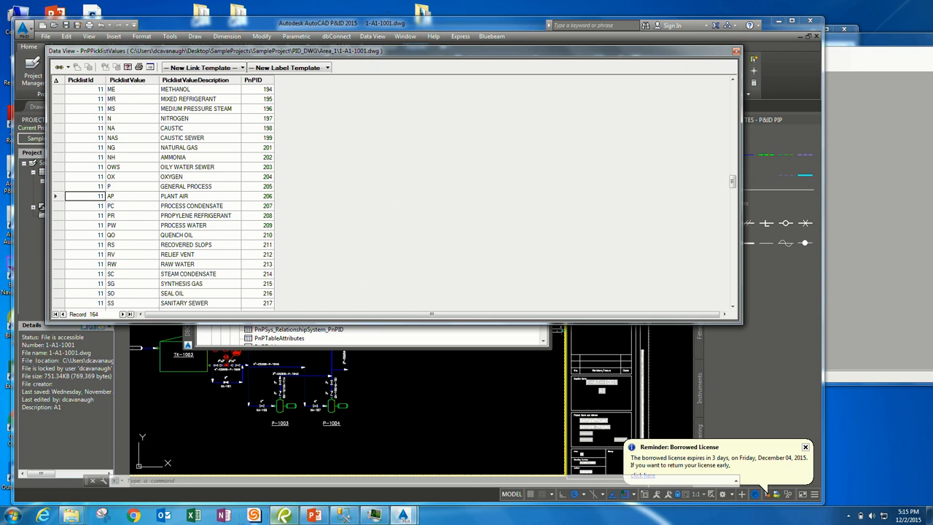
# Switch to the PowerPoint presentation and go through the section slides to the "Questions?" slide
pyautogui.click(313, 515)
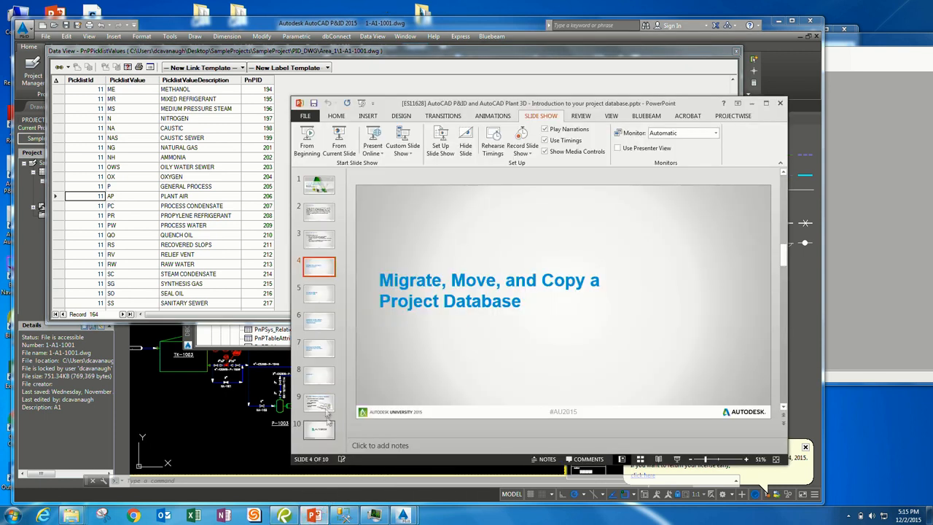
pyautogui.click(333, 300)
pyautogui.click(334, 328)
pyautogui.click(335, 356)
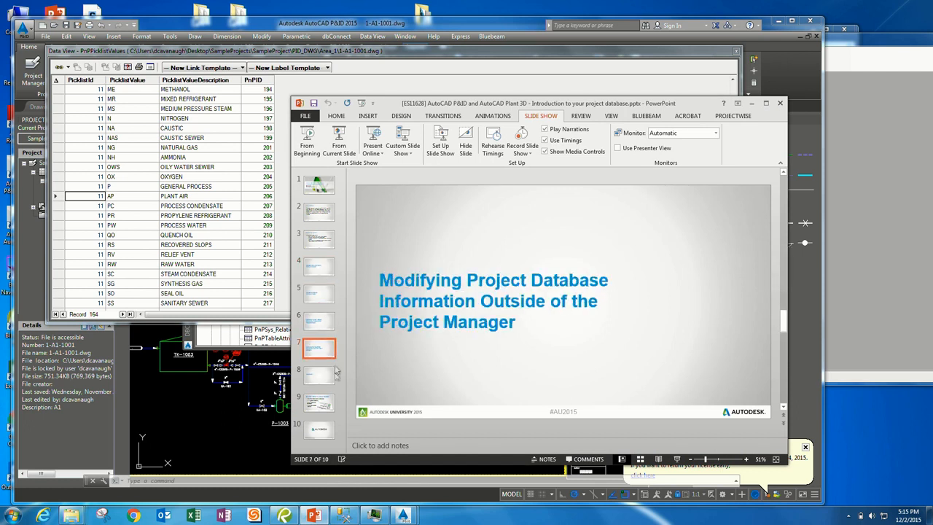
pyautogui.click(321, 376)
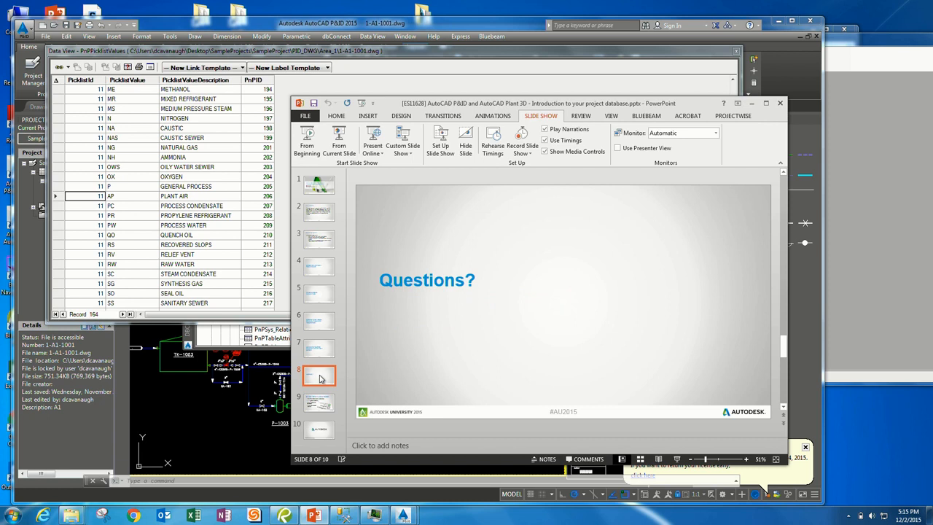